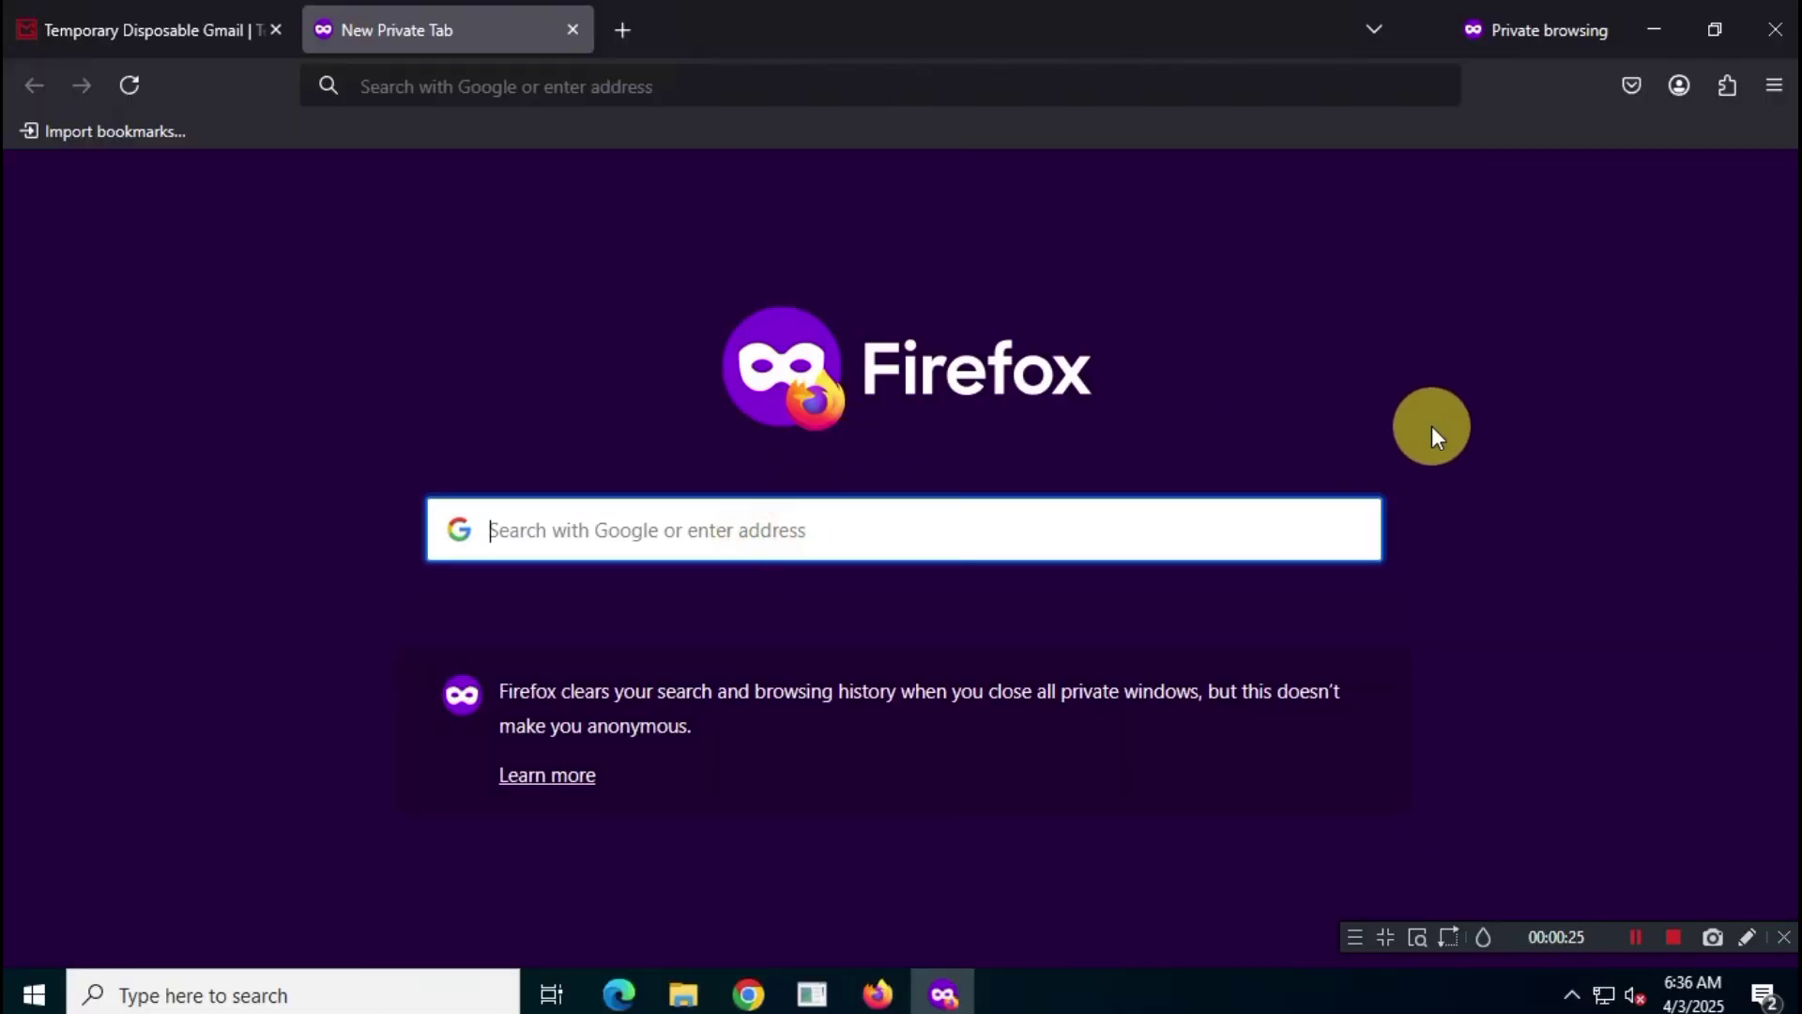
- Search Google for freeoffice, open the official FreeOffice site and accept all cookies
type("freeoffice")
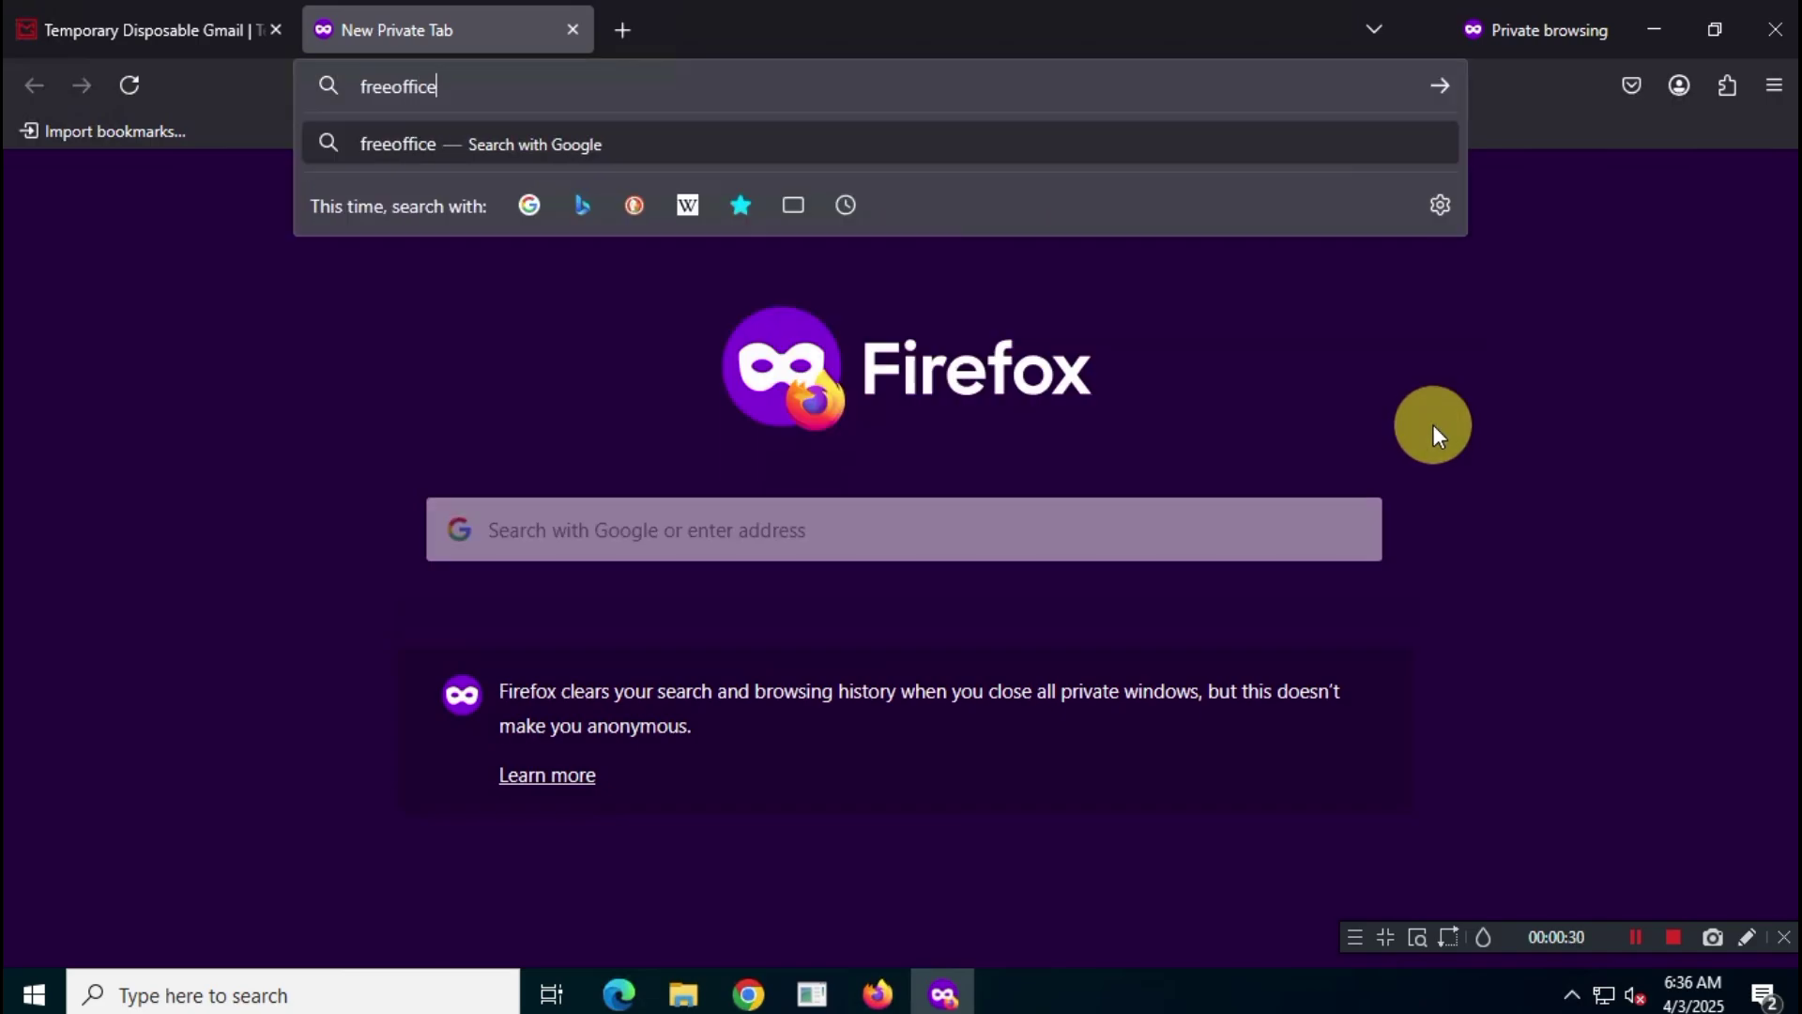
key("ctrl+a")
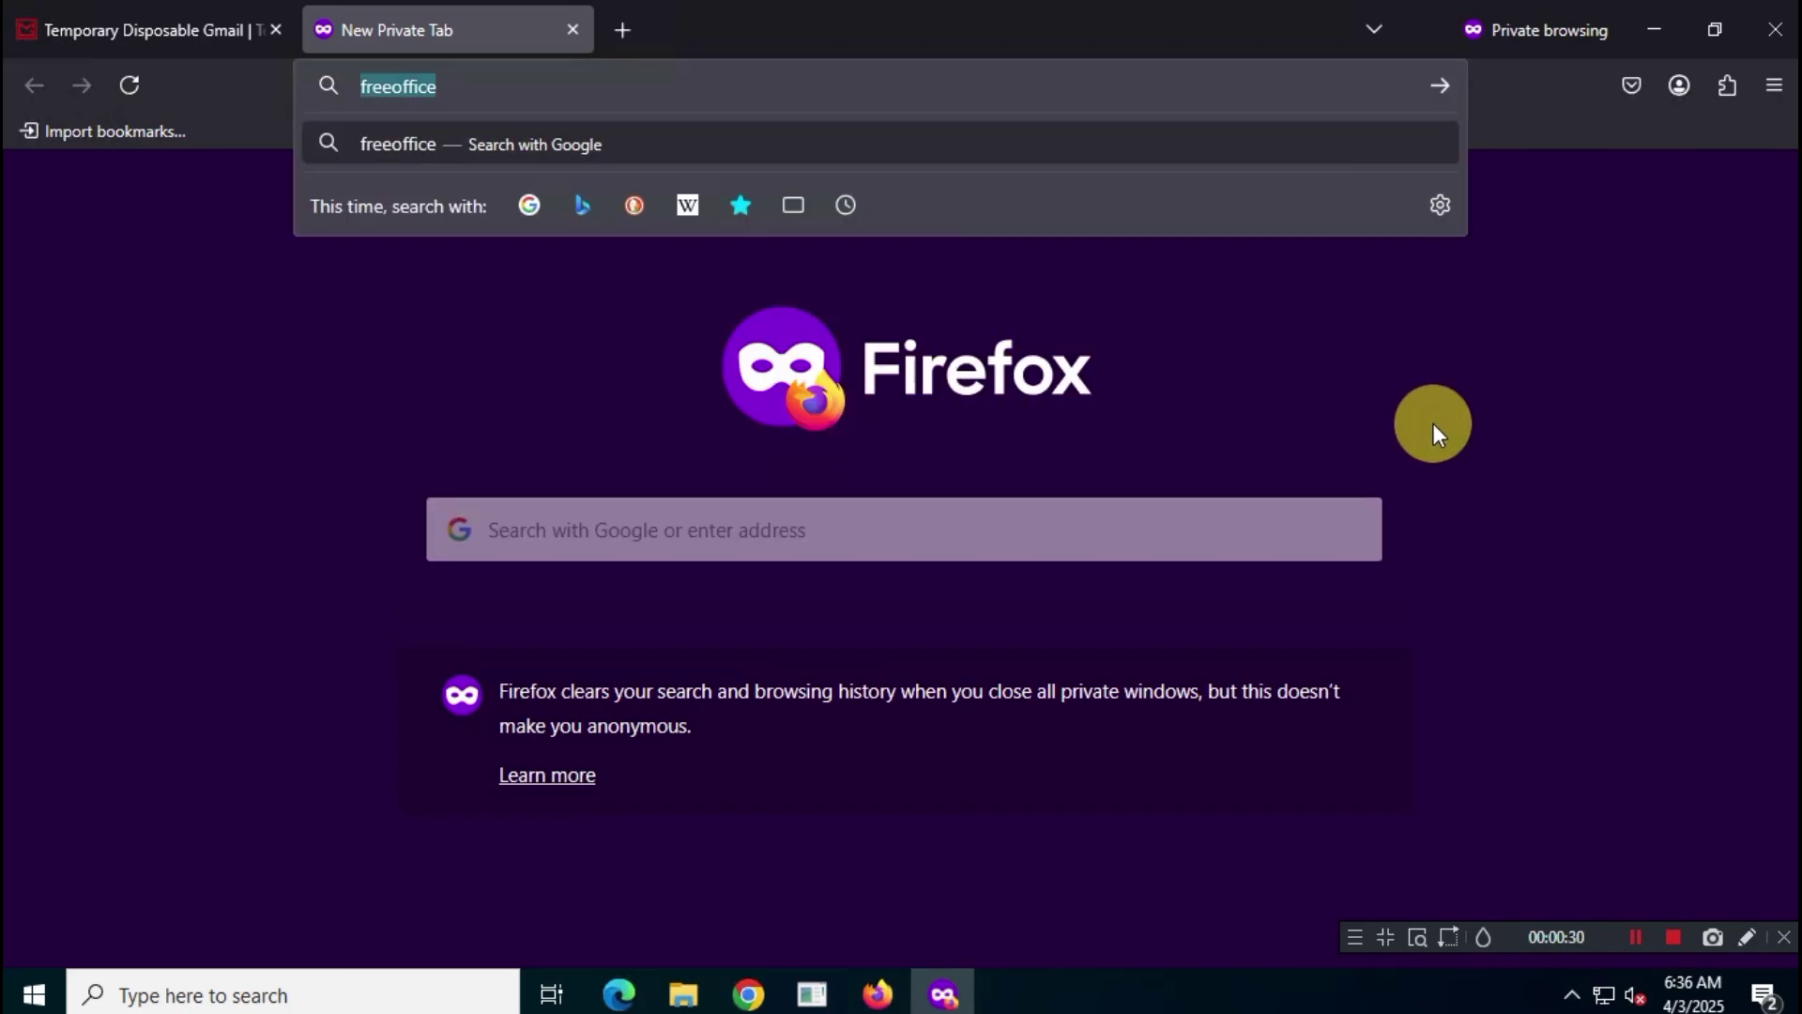
left_click(1446, 85)
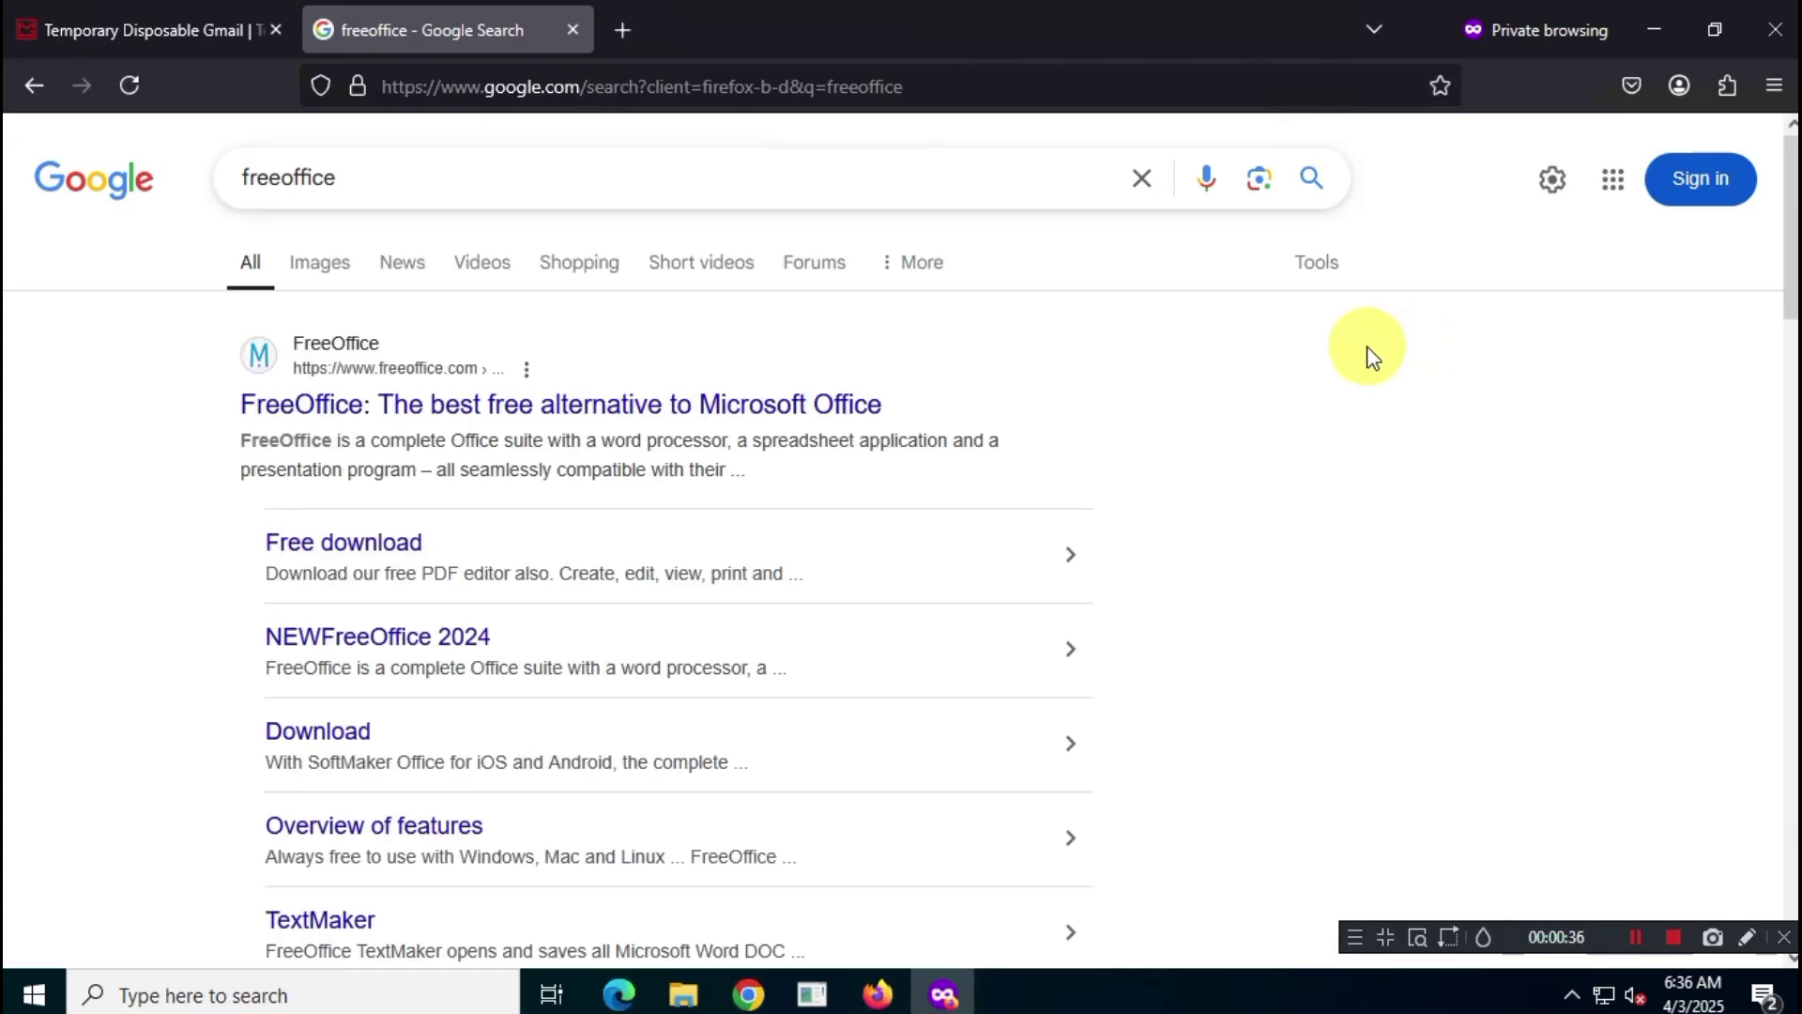
left_click(859, 411)
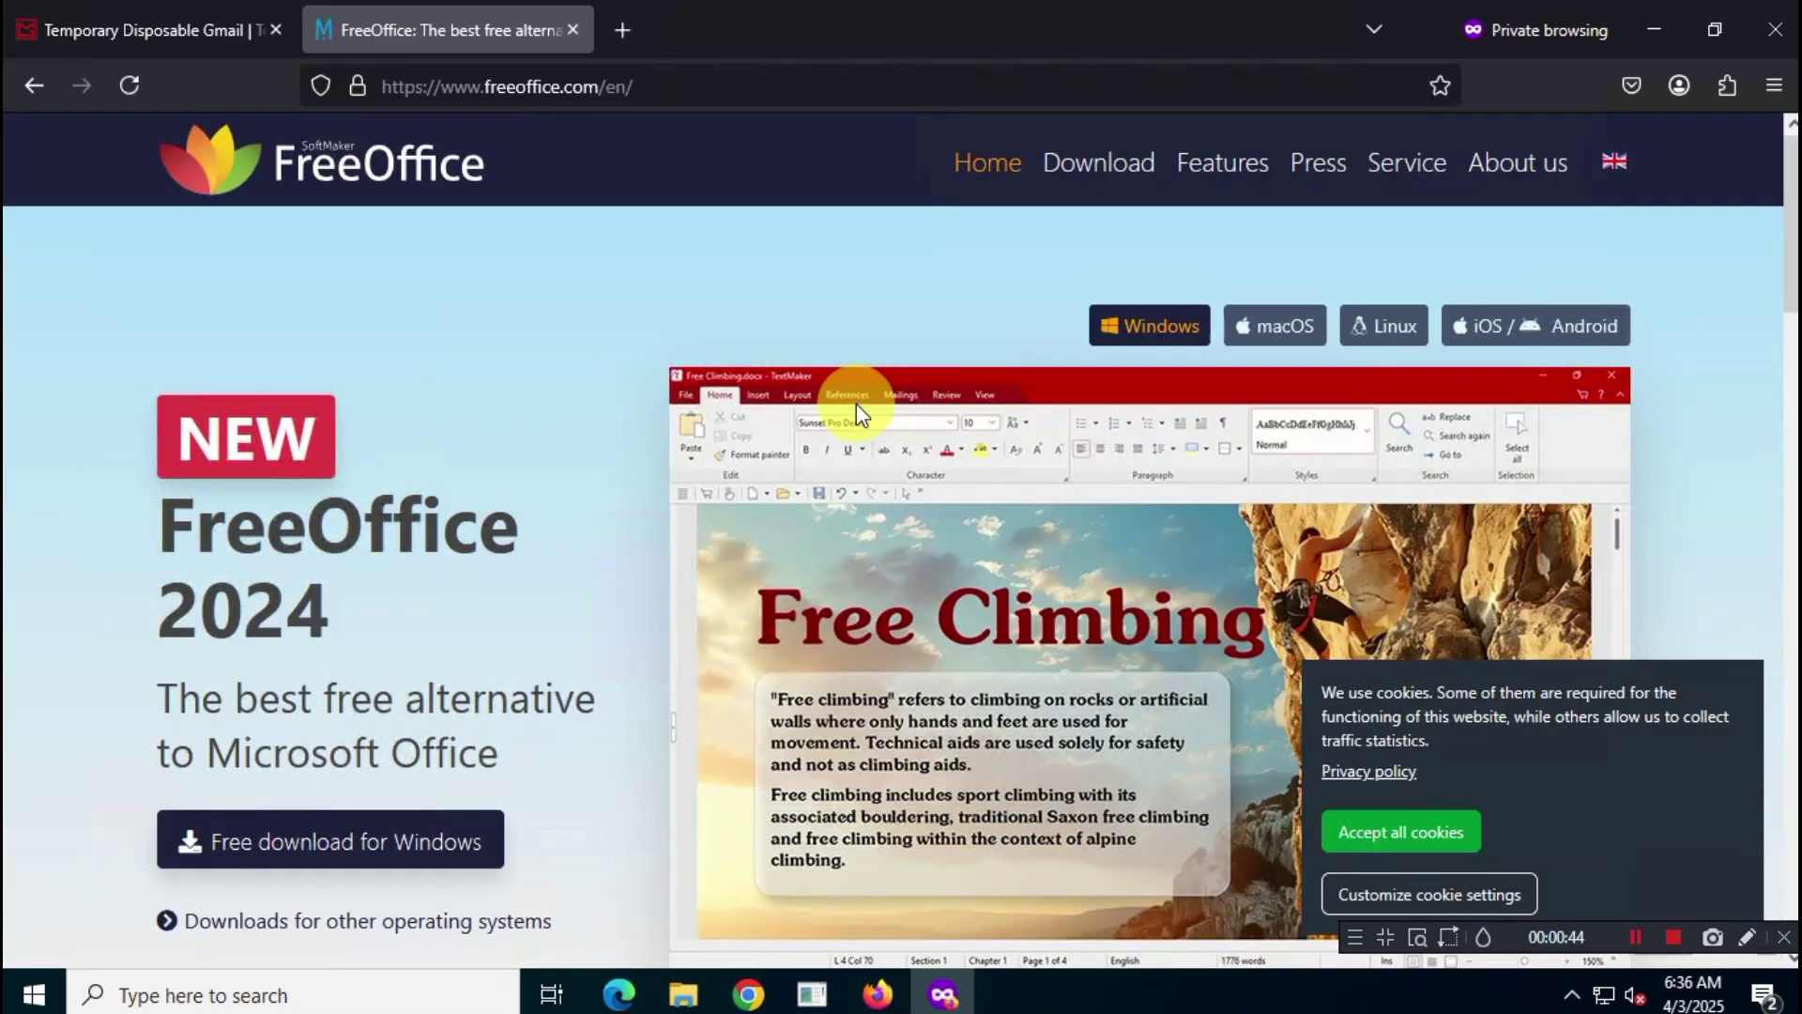
left_click(1406, 830)
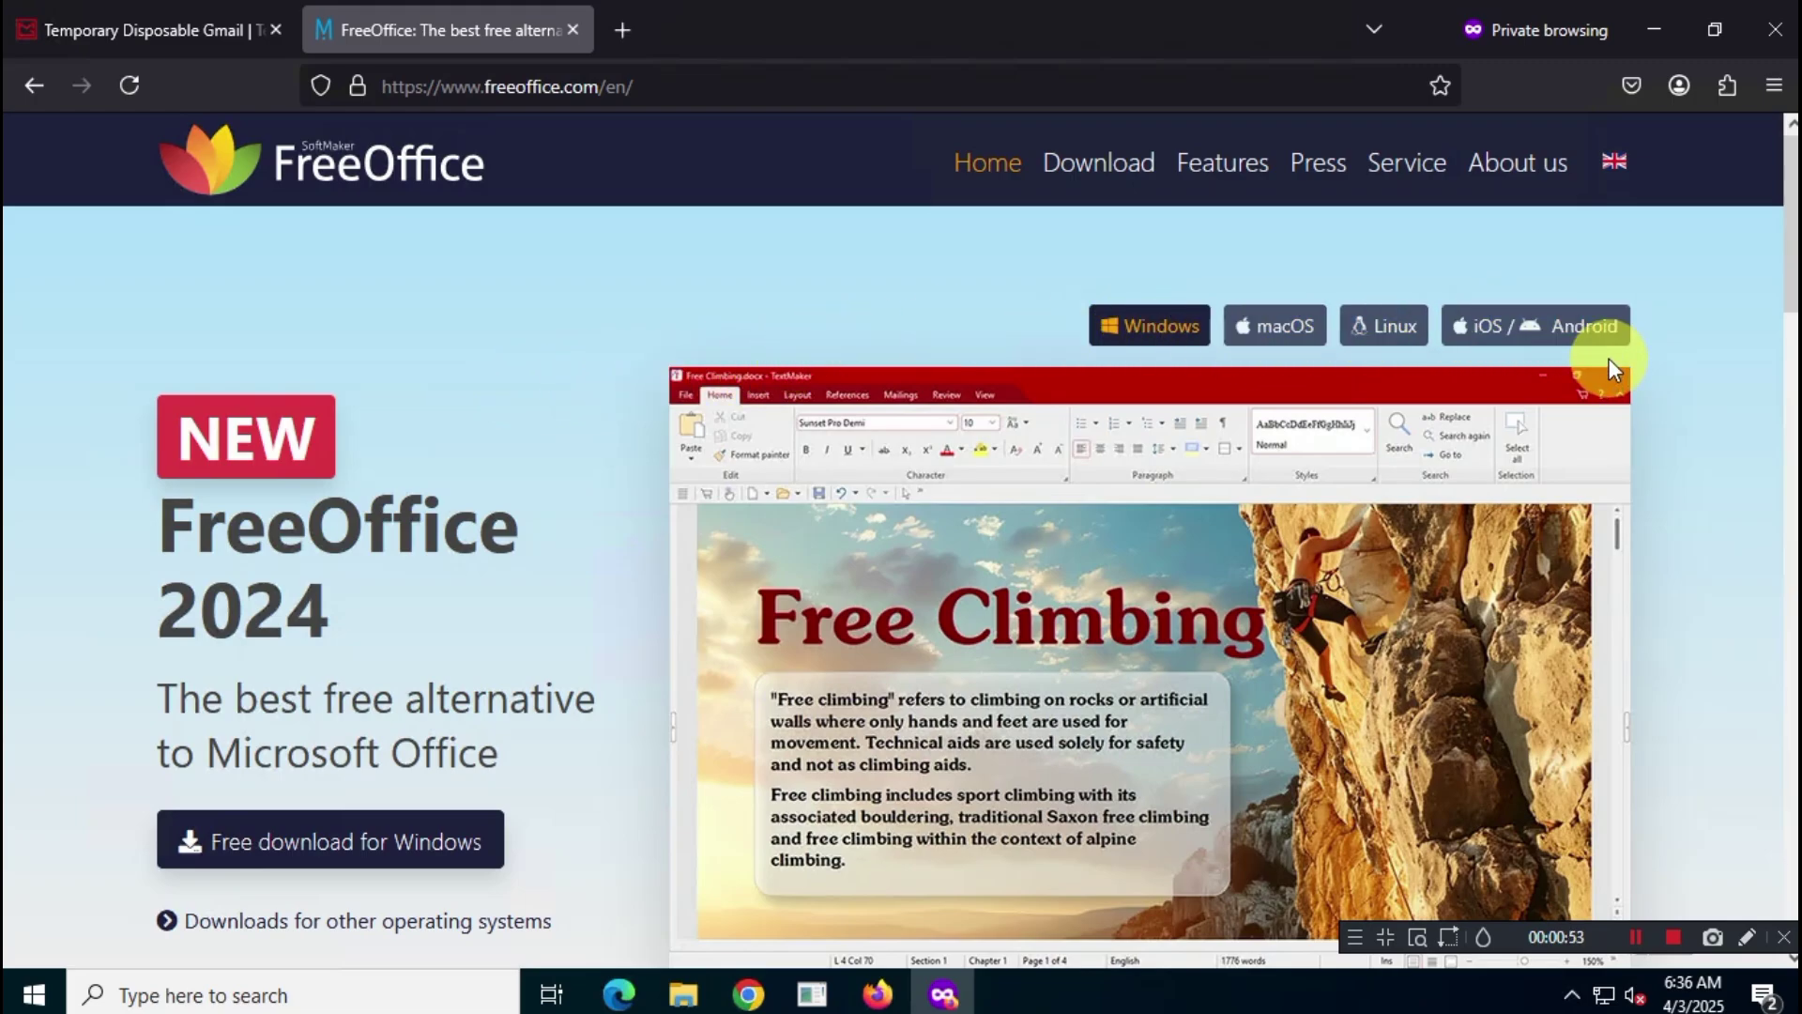
- Scroll down the FreeOffice home page to the free PDF editor section
scroll(1609, 359, "down", 4)
scroll(1609, 361, "down", 7)
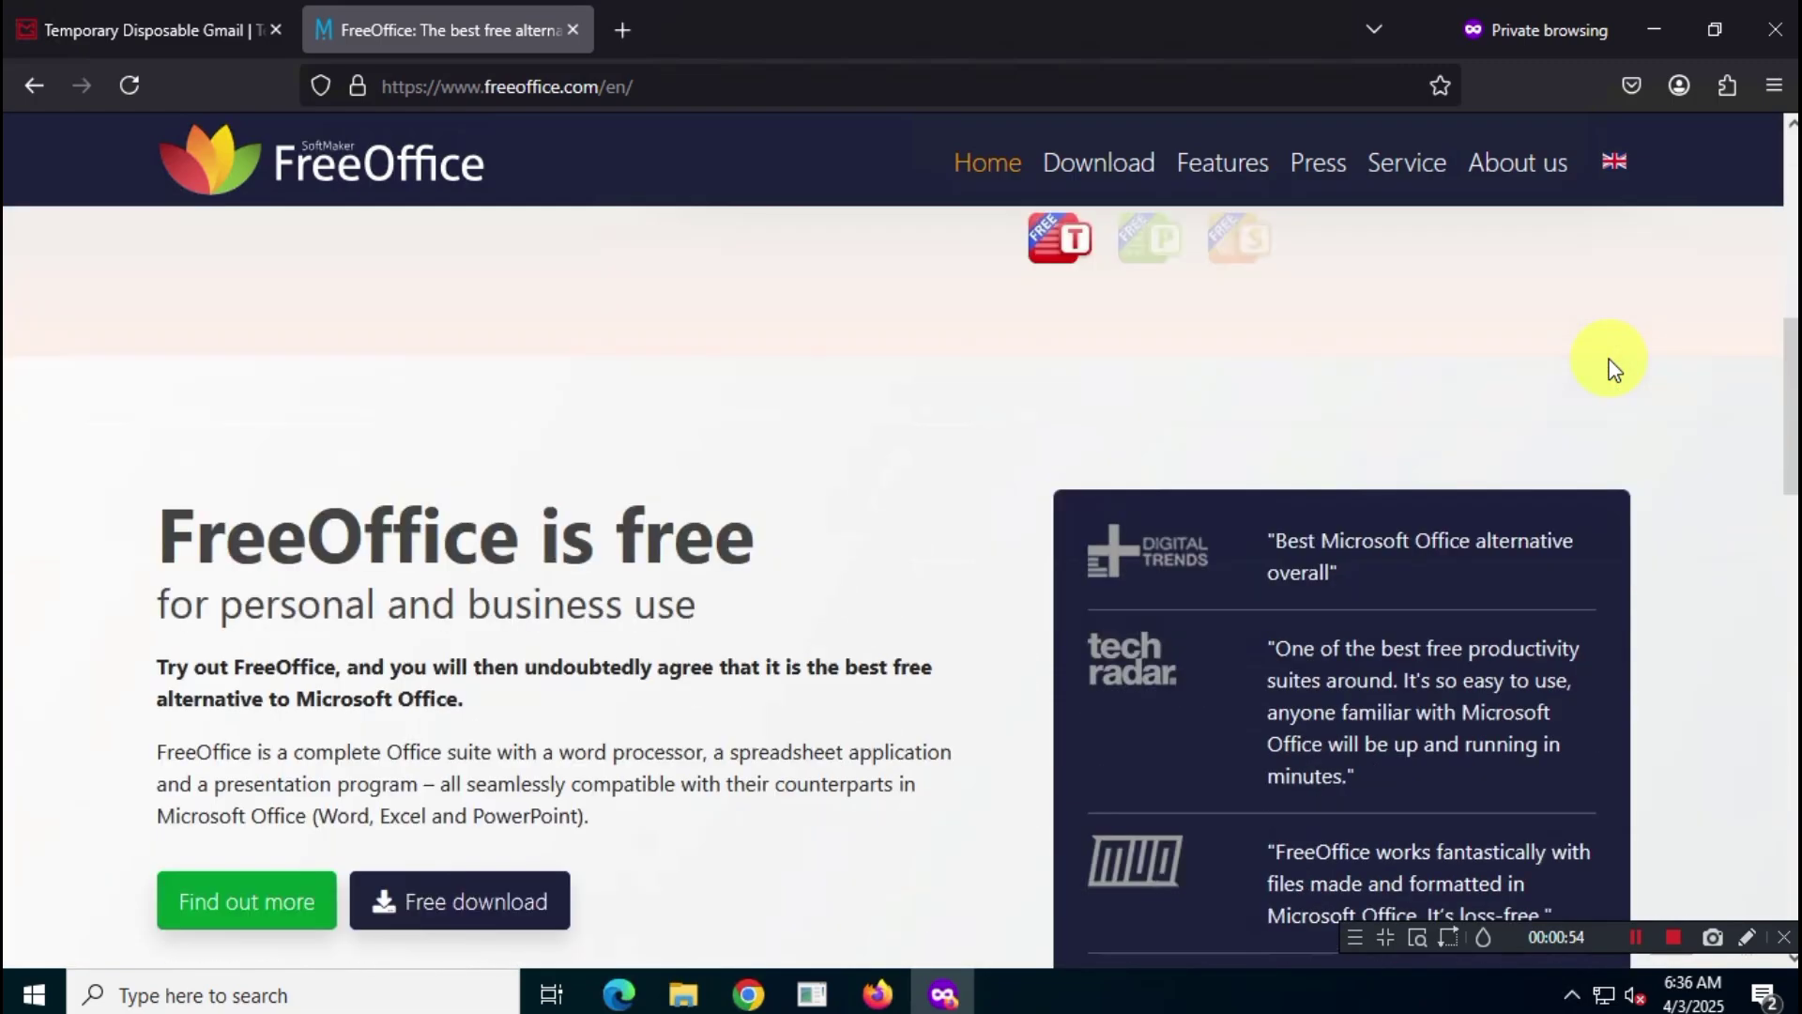
scroll(1609, 362, "down", 1)
scroll(1609, 361, "down", 15)
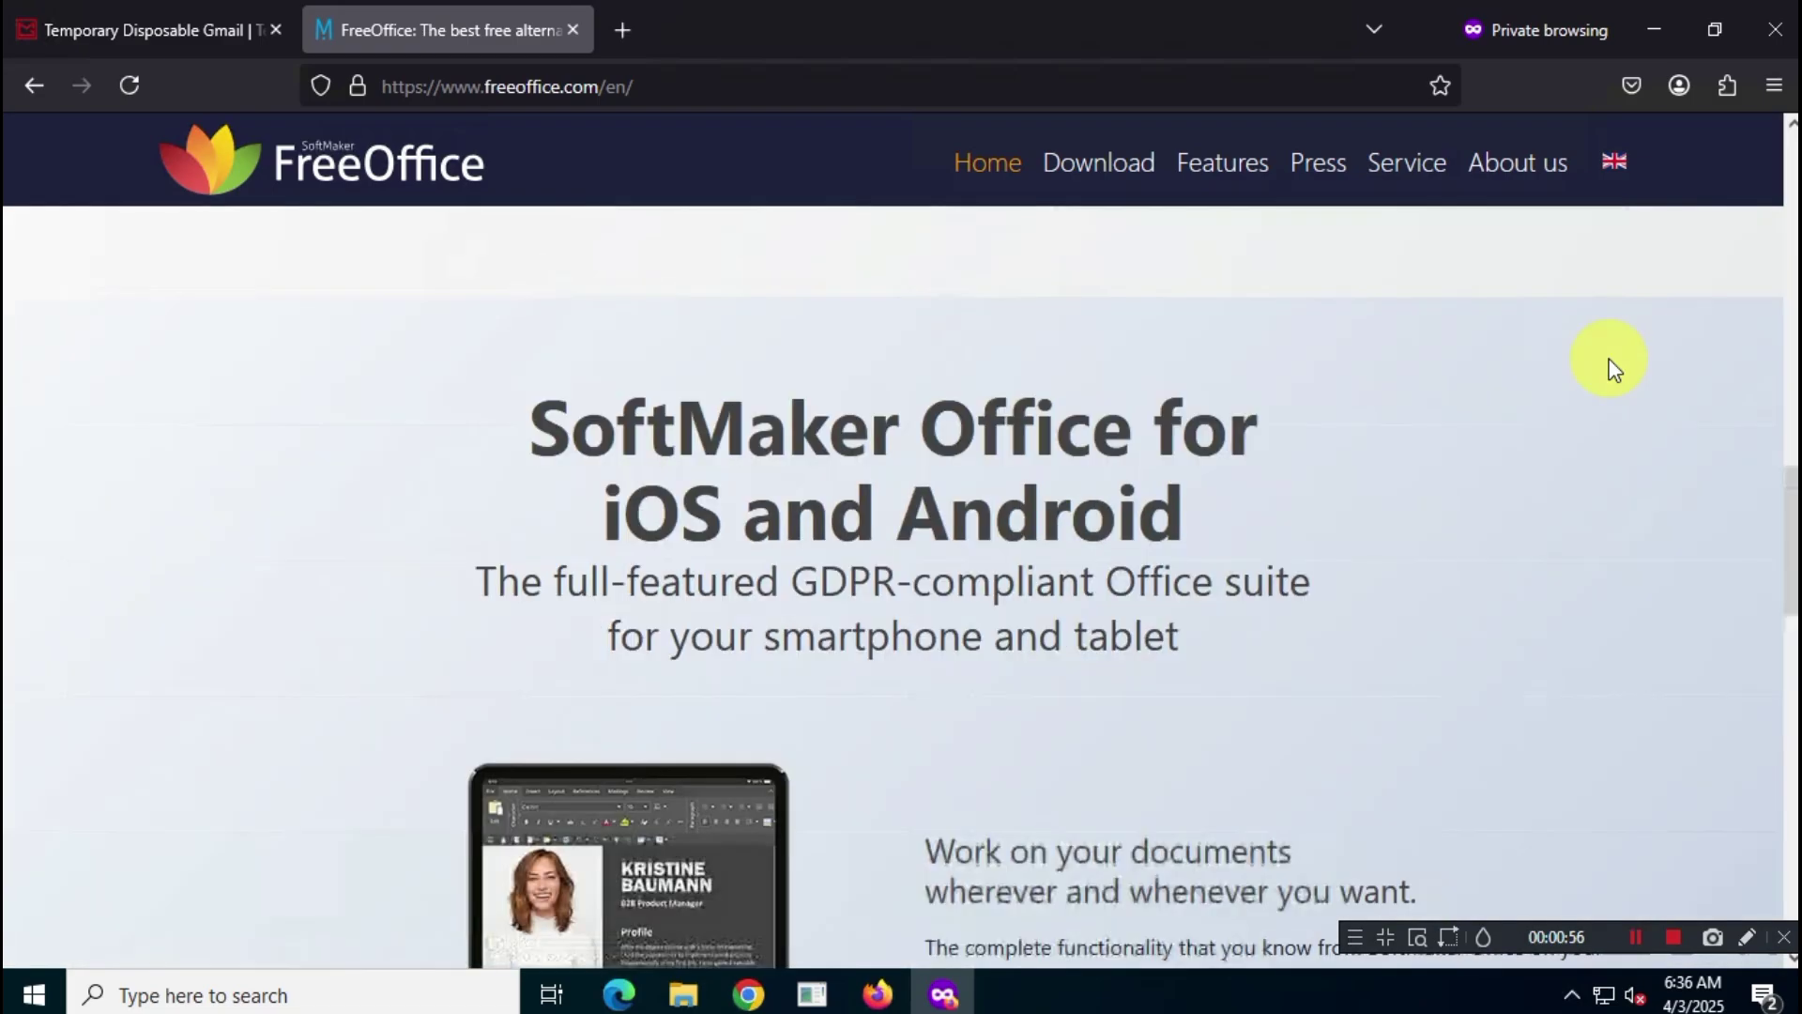
scroll(1609, 364, "down", 1)
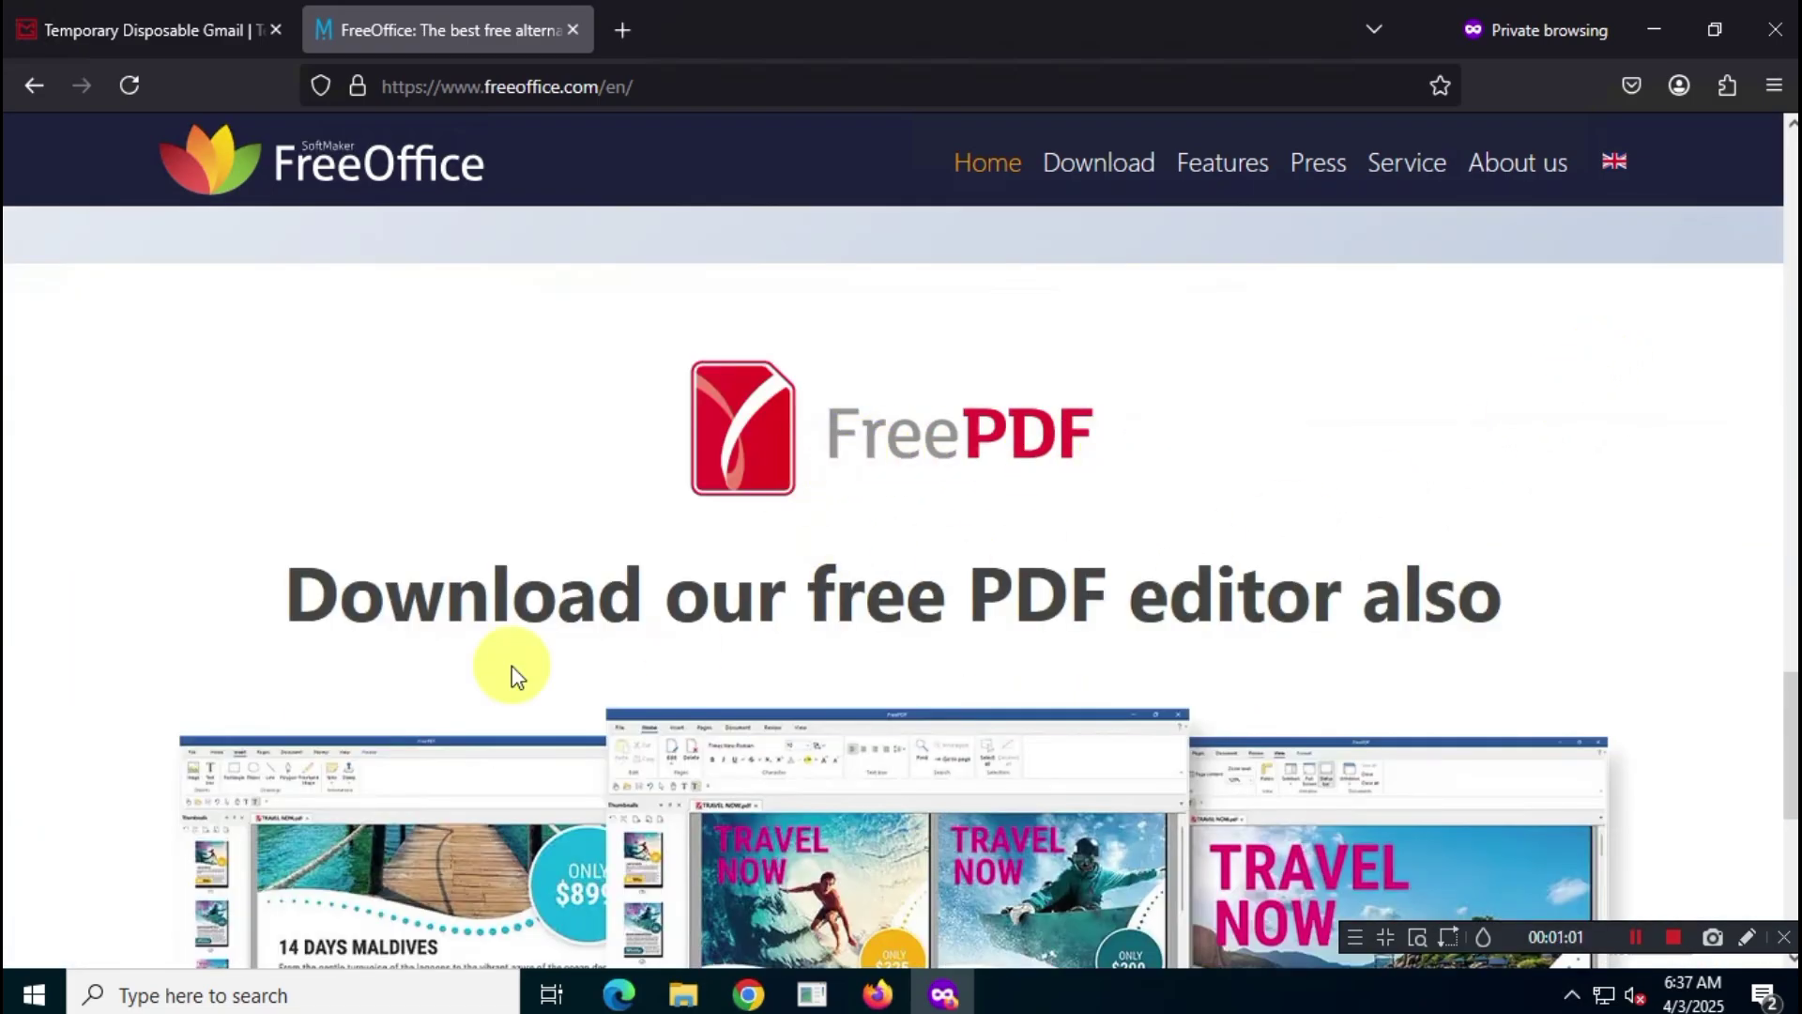
triple_click(1509, 595)
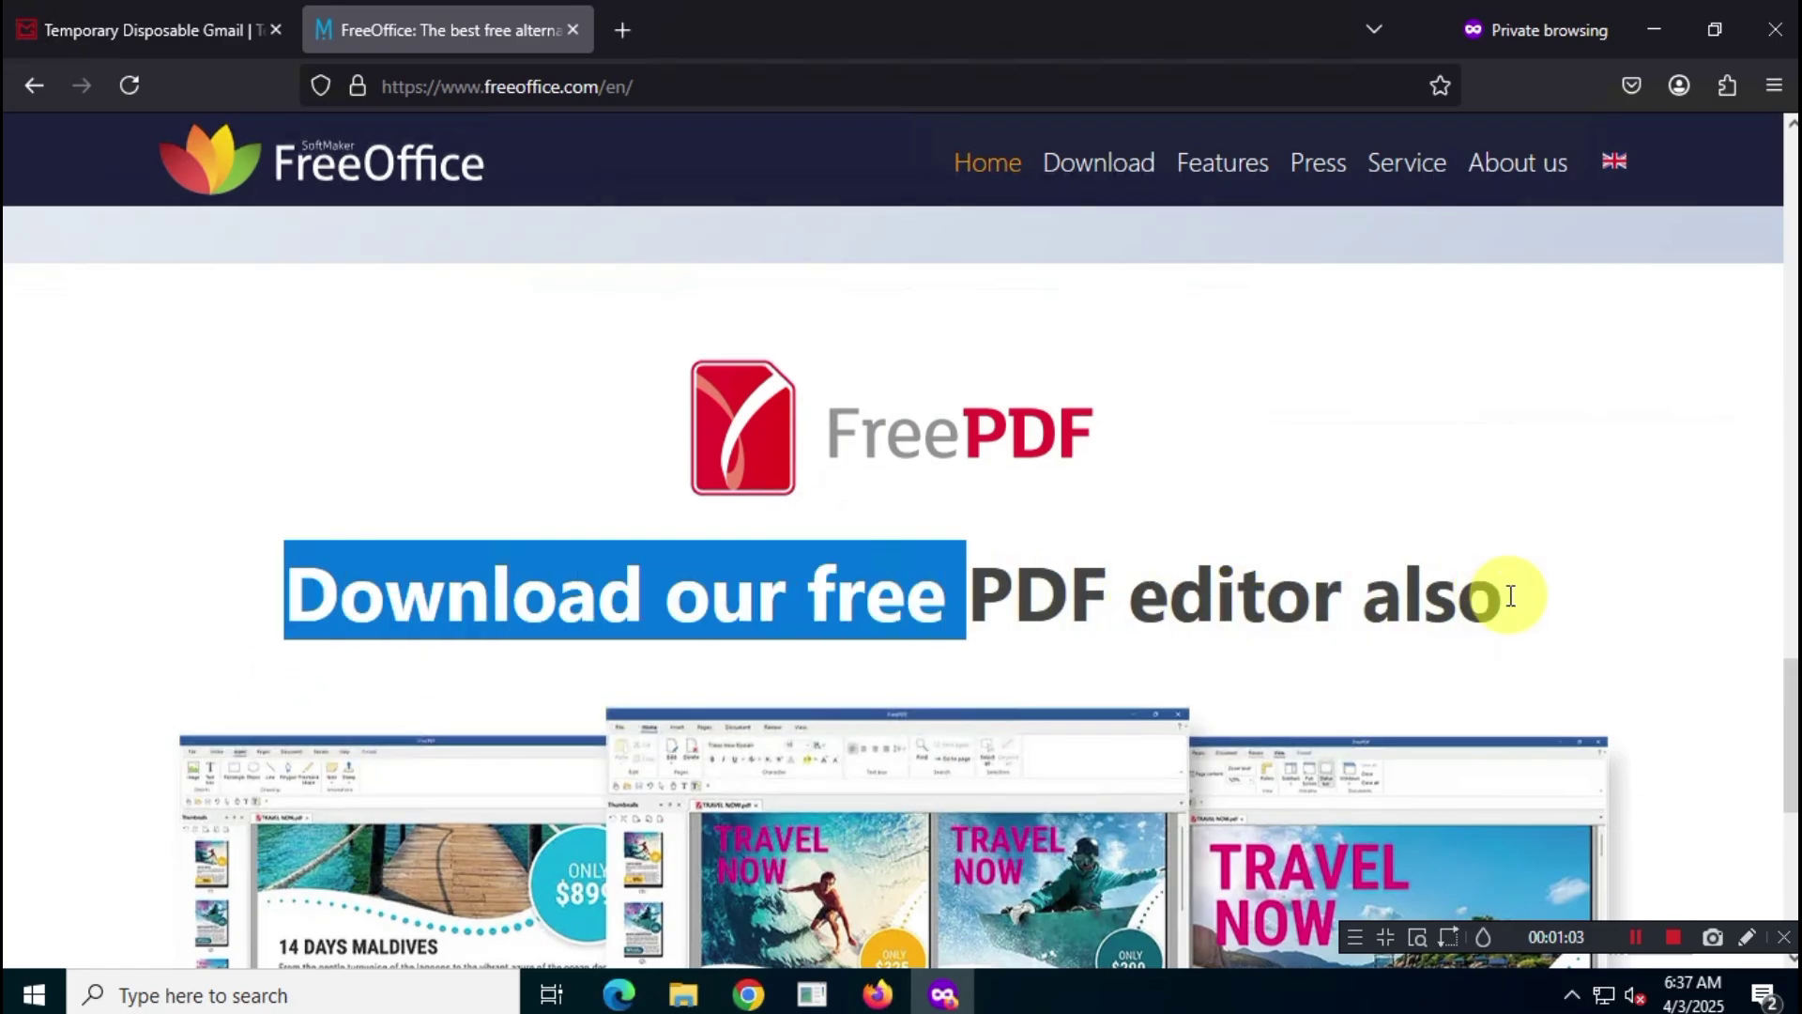
left_click(1607, 563)
scroll(1581, 515, "down", 4)
scroll(1580, 516, "down", 1)
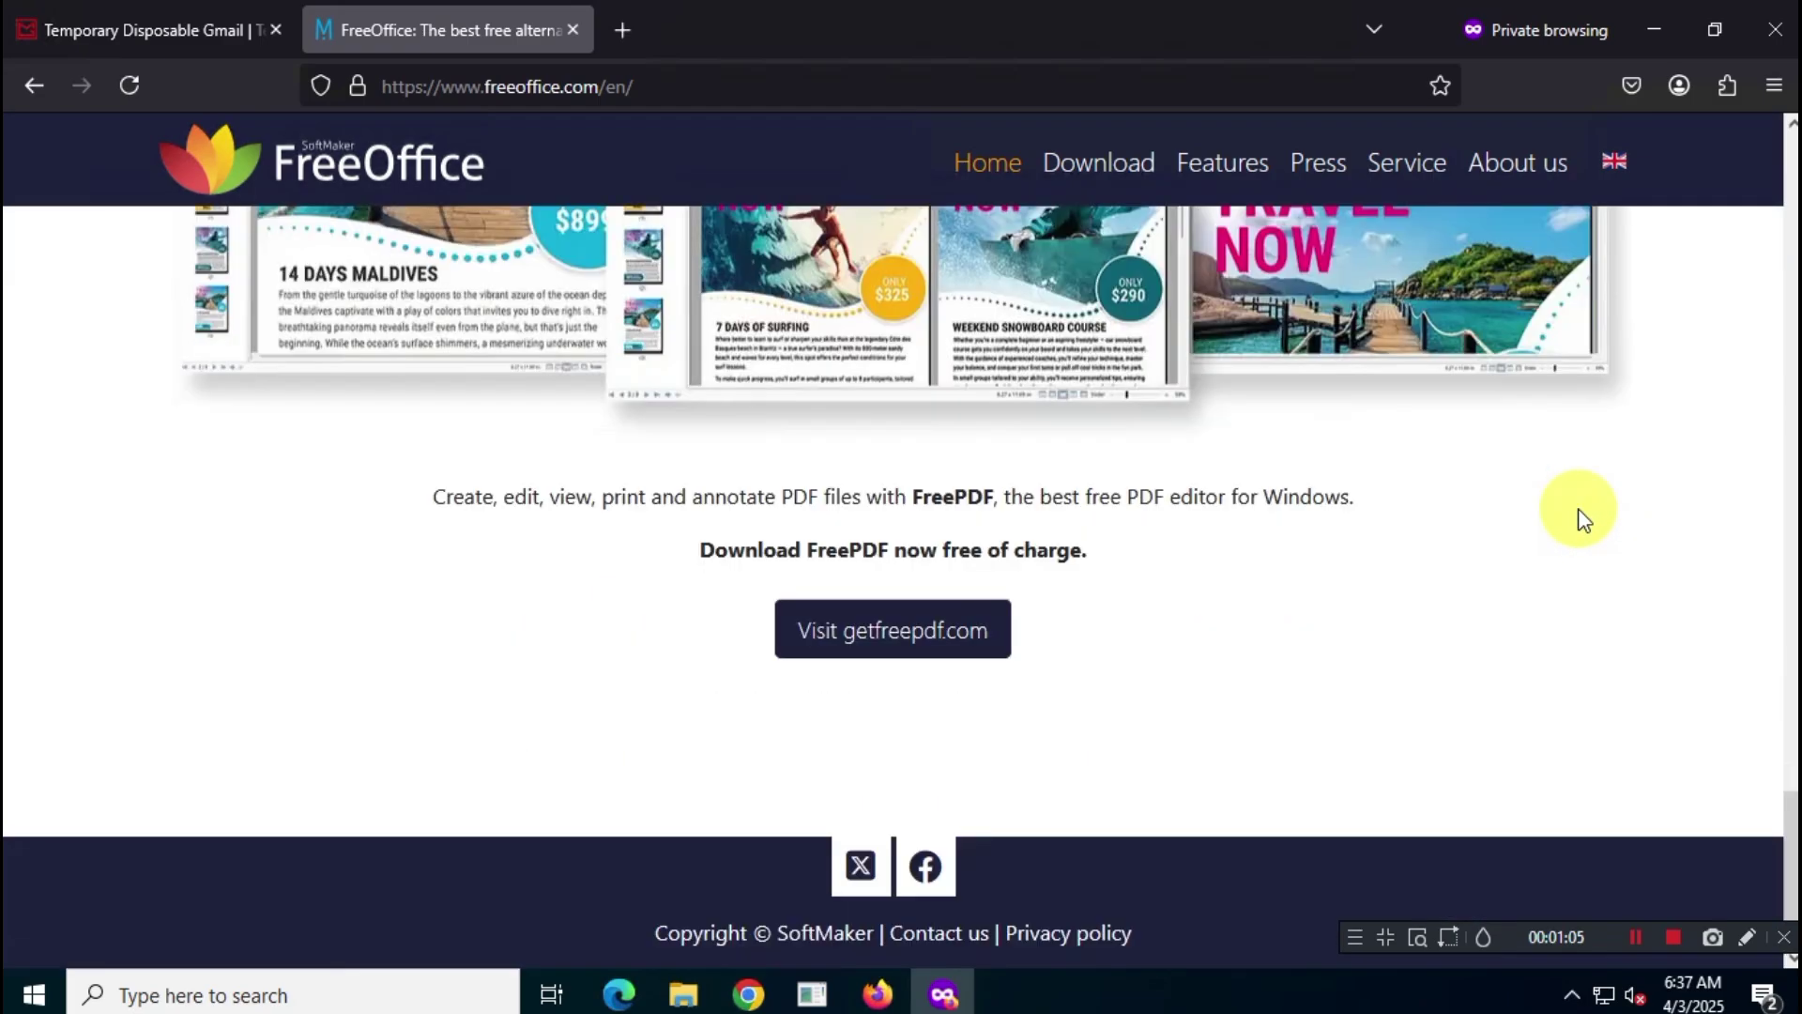
- Open getfreepdf.com in a new tab and read its FreePDF 2025 heading
left_click(988, 632)
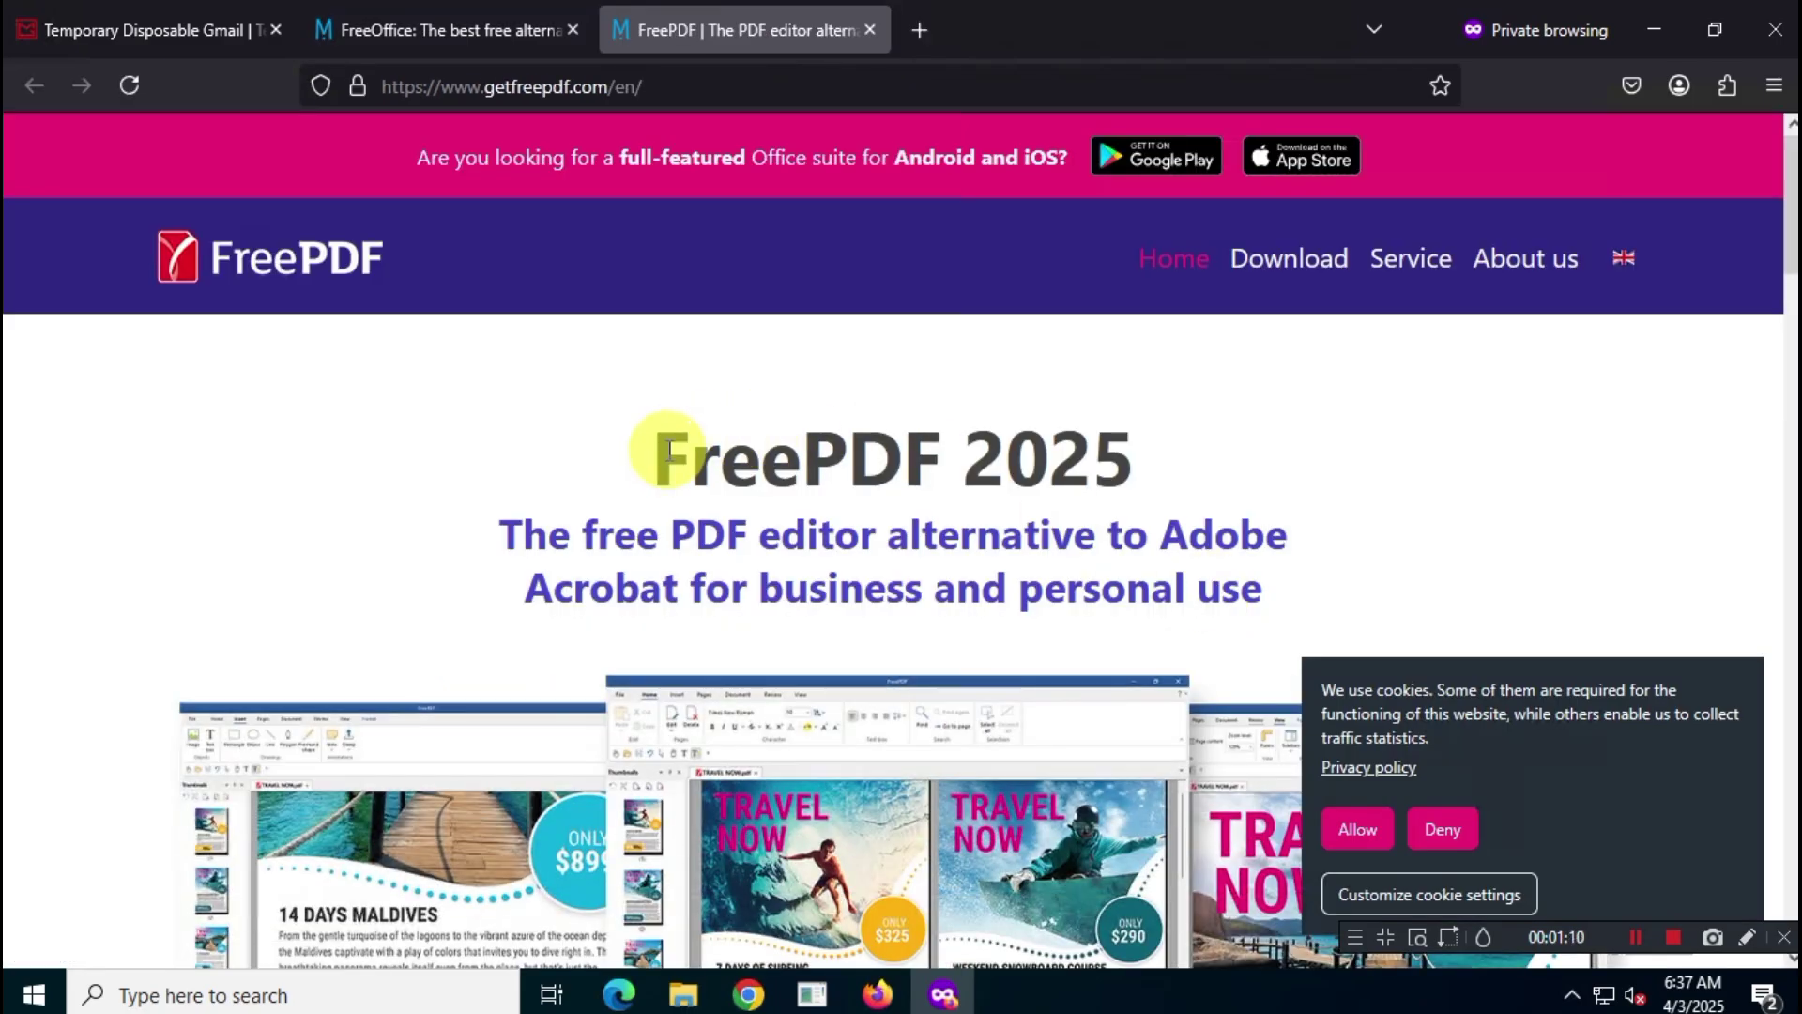
left_click_drag(657, 455, 1314, 498)
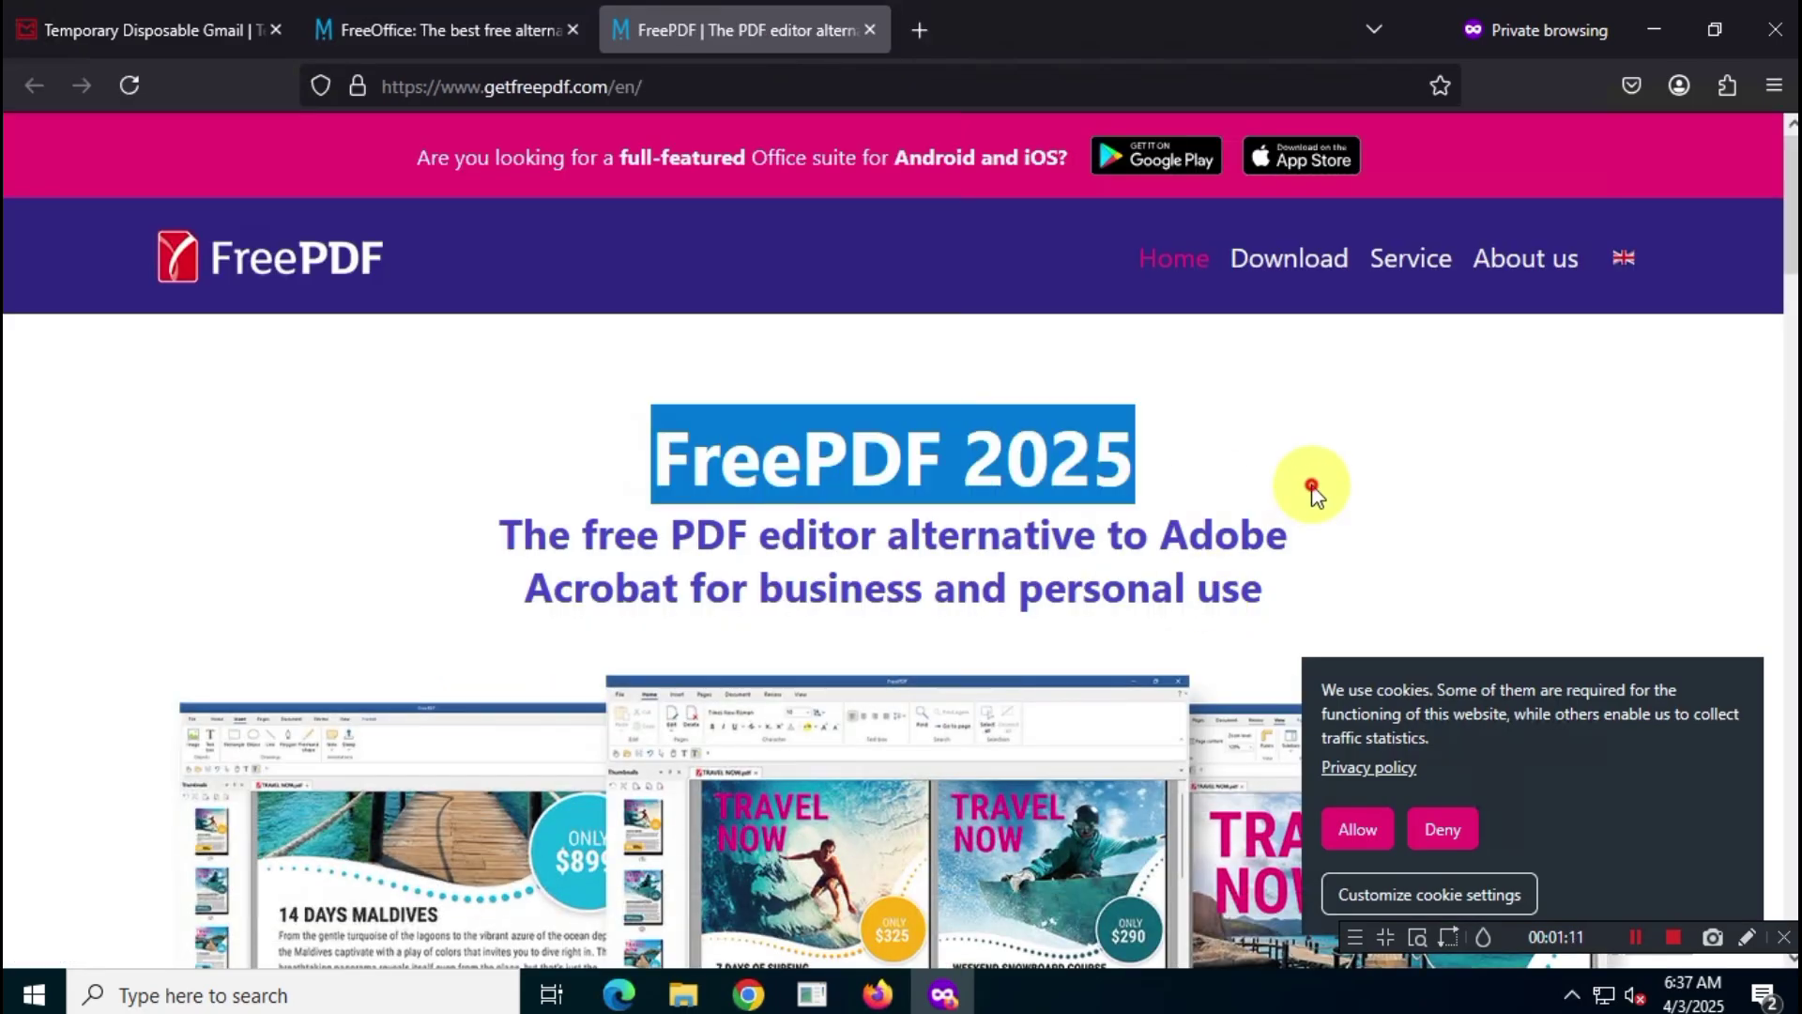
left_click(1311, 488)
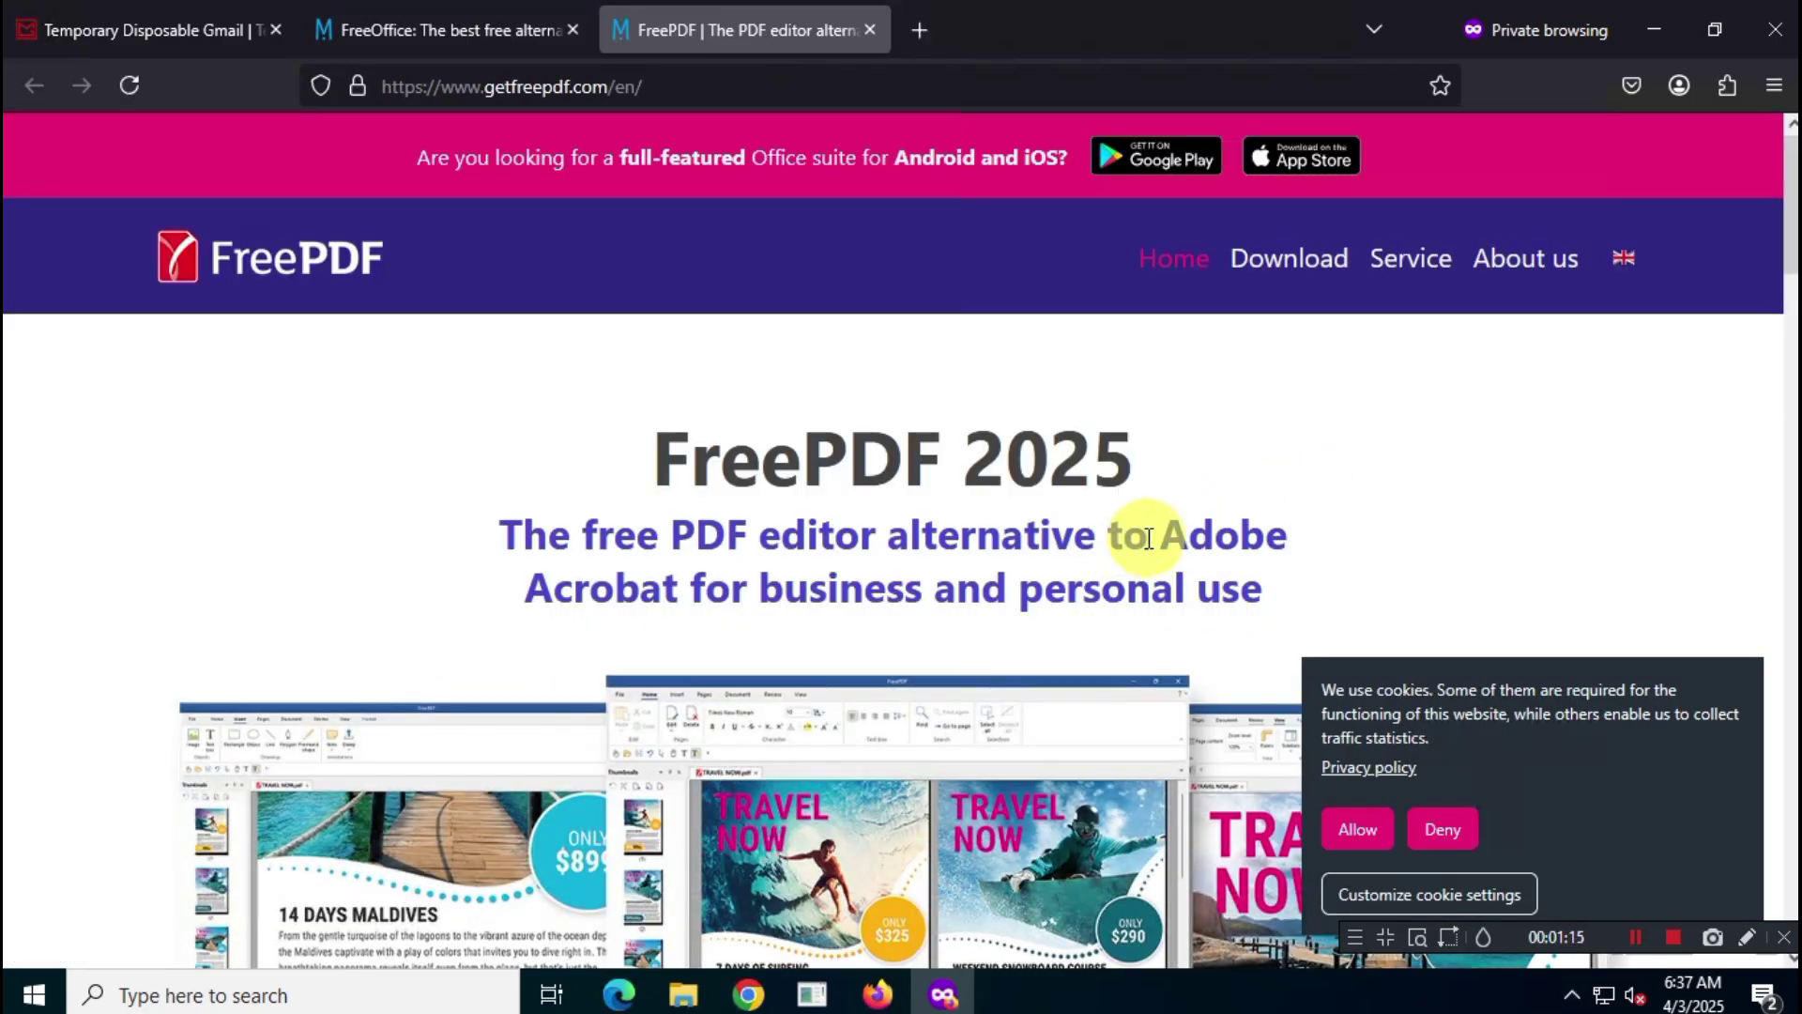
left_click_drag(1162, 535, 678, 590)
left_click(1198, 498)
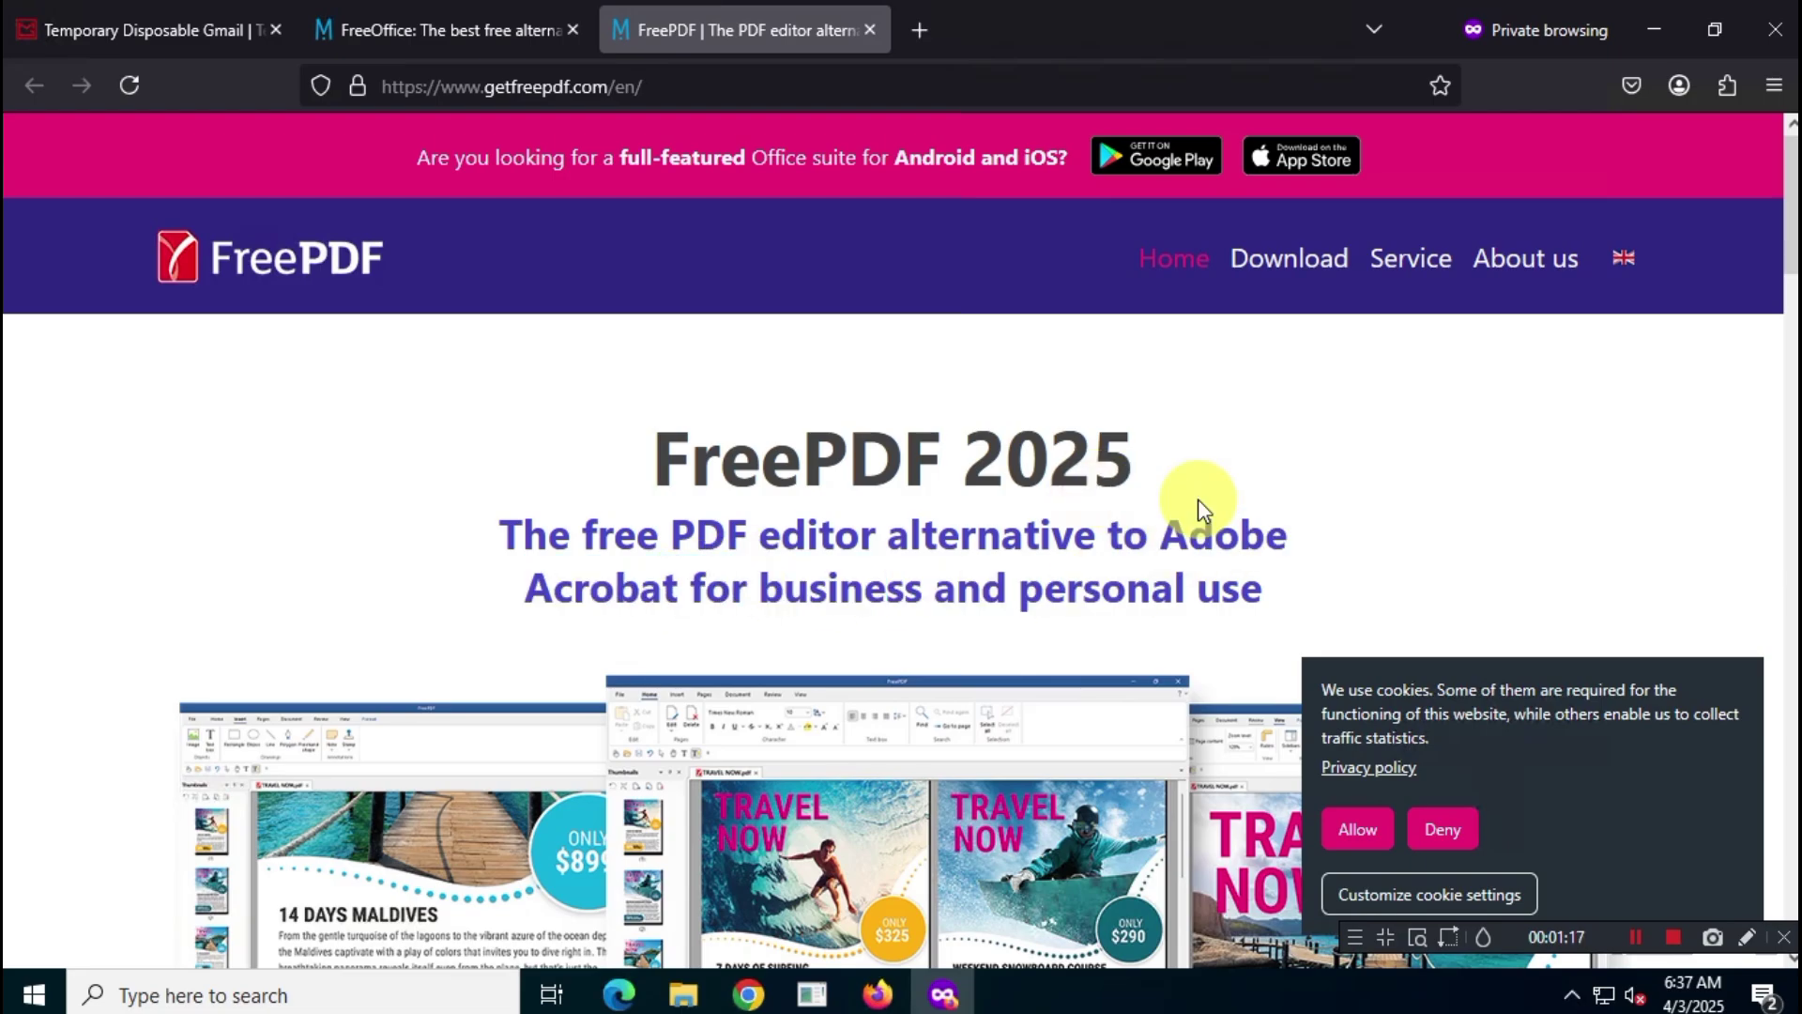
- Scroll down the FreePDF page and go to its download page
scroll(1197, 498, "down", 6)
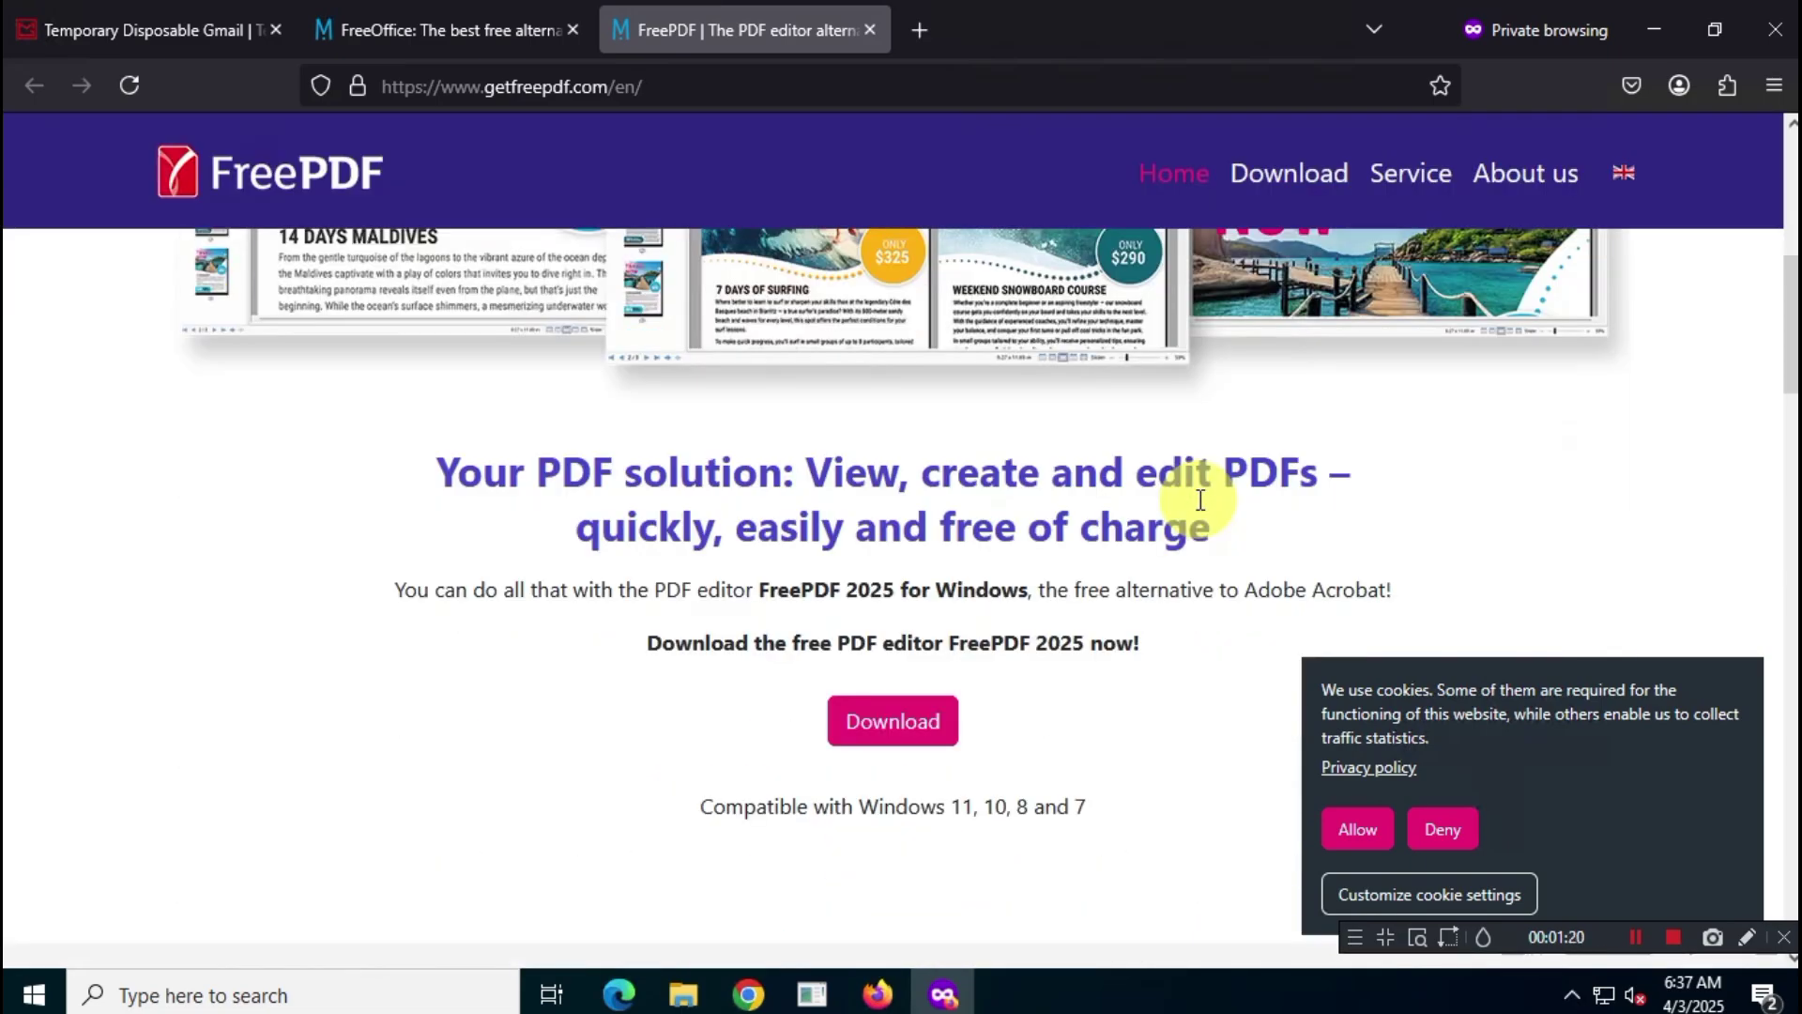
scroll(1200, 499, "down", 3)
left_click_drag(438, 336, 1443, 436)
left_click(1299, 570)
left_click(918, 597)
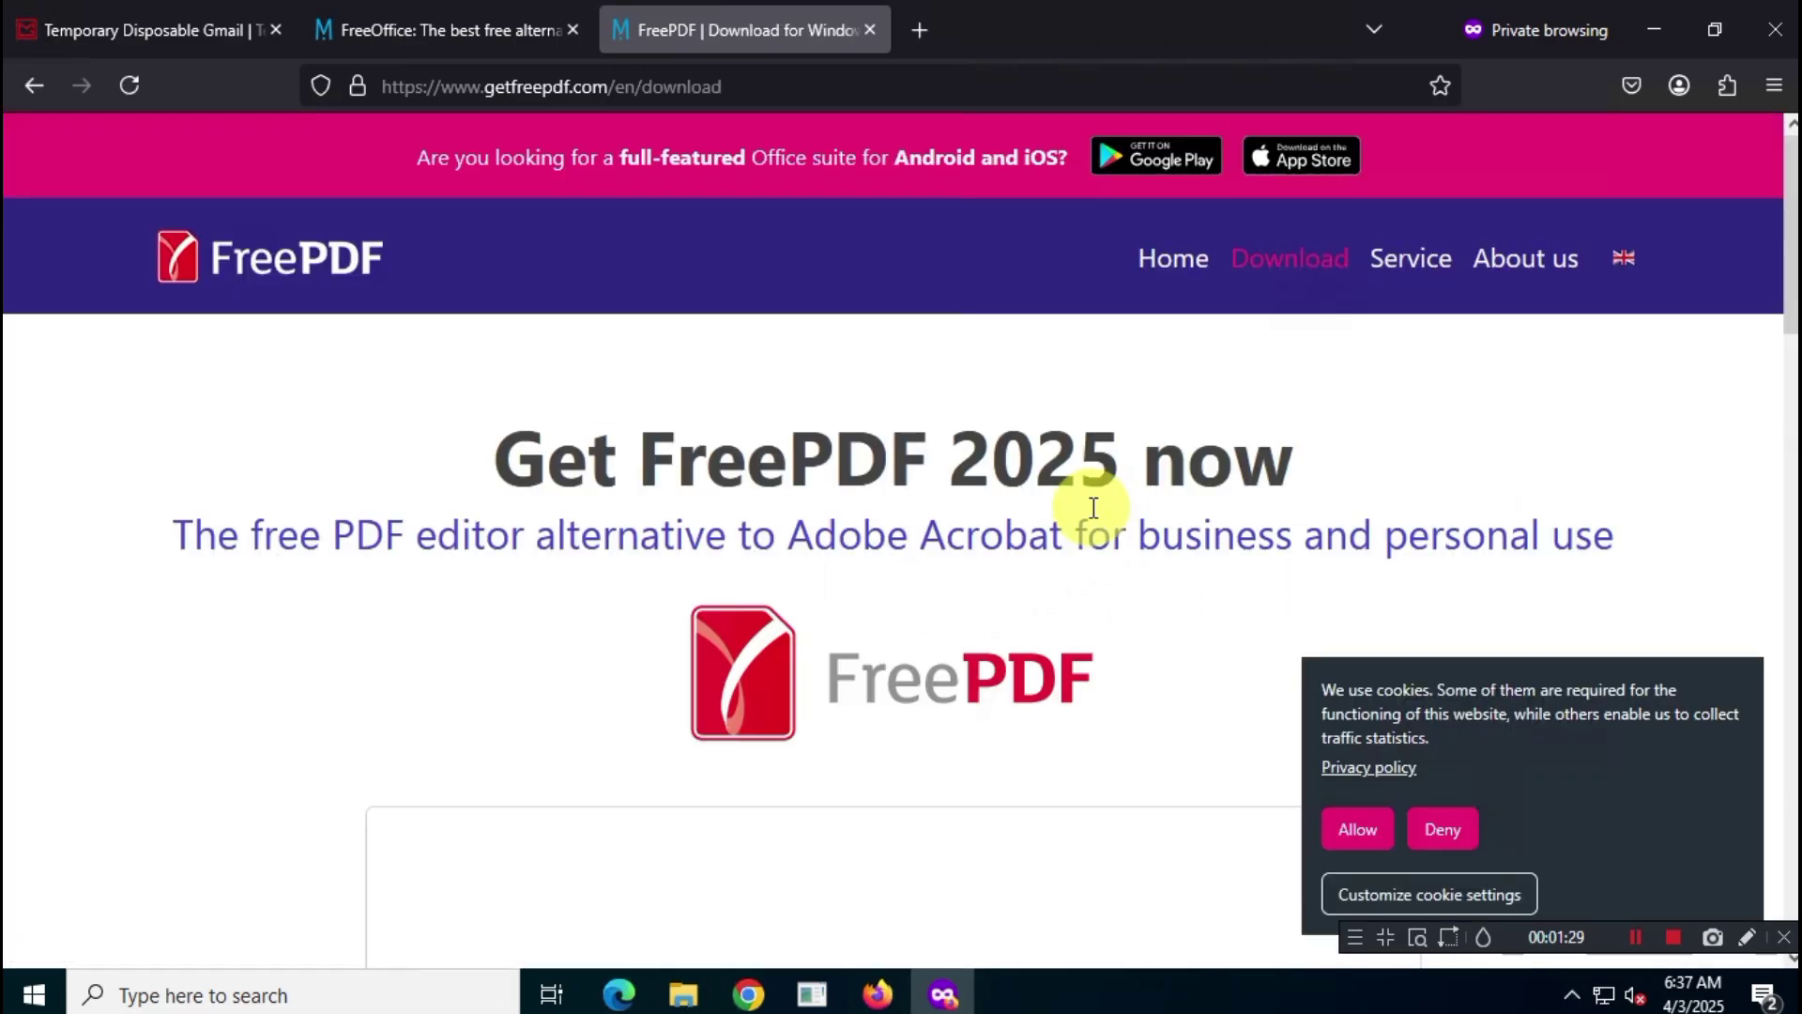
- Decline the FreePDF site's cookies and scroll down to the request form
left_click(1430, 829)
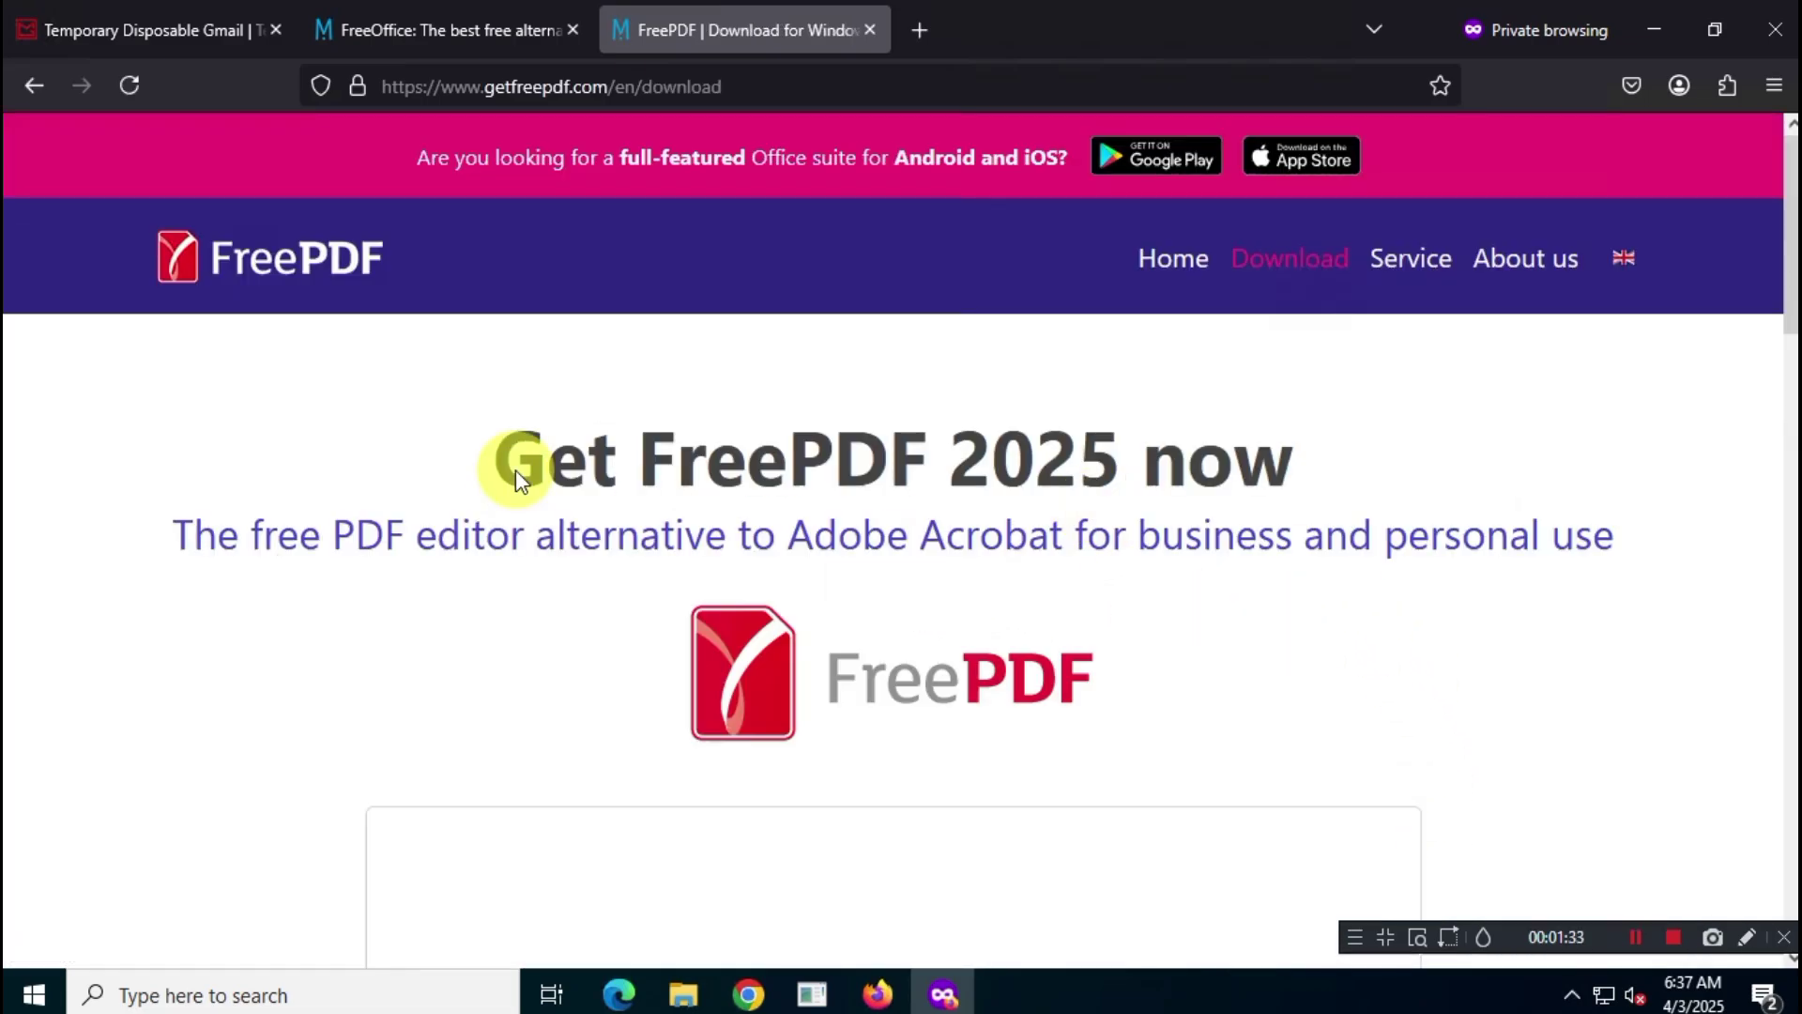
left_click_drag(521, 477, 1396, 588)
left_click(1393, 582)
scroll(1393, 582, "down", 4)
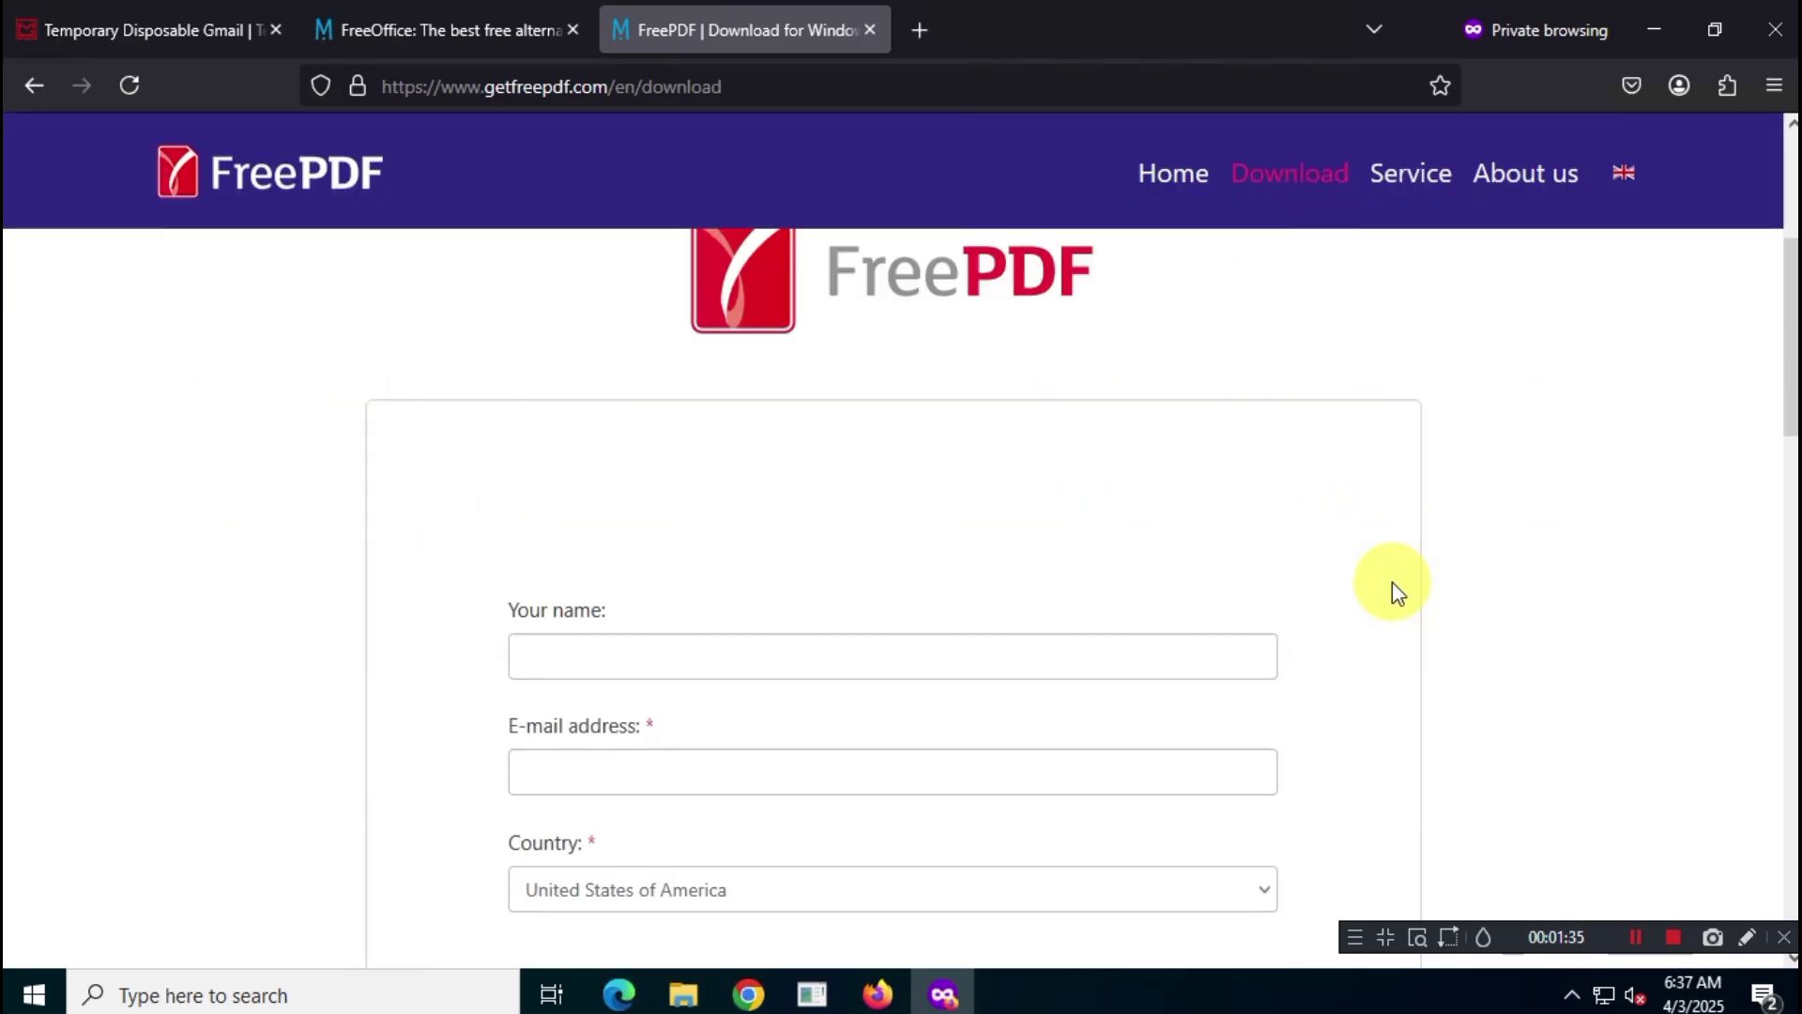
scroll(1393, 582, "down", 2)
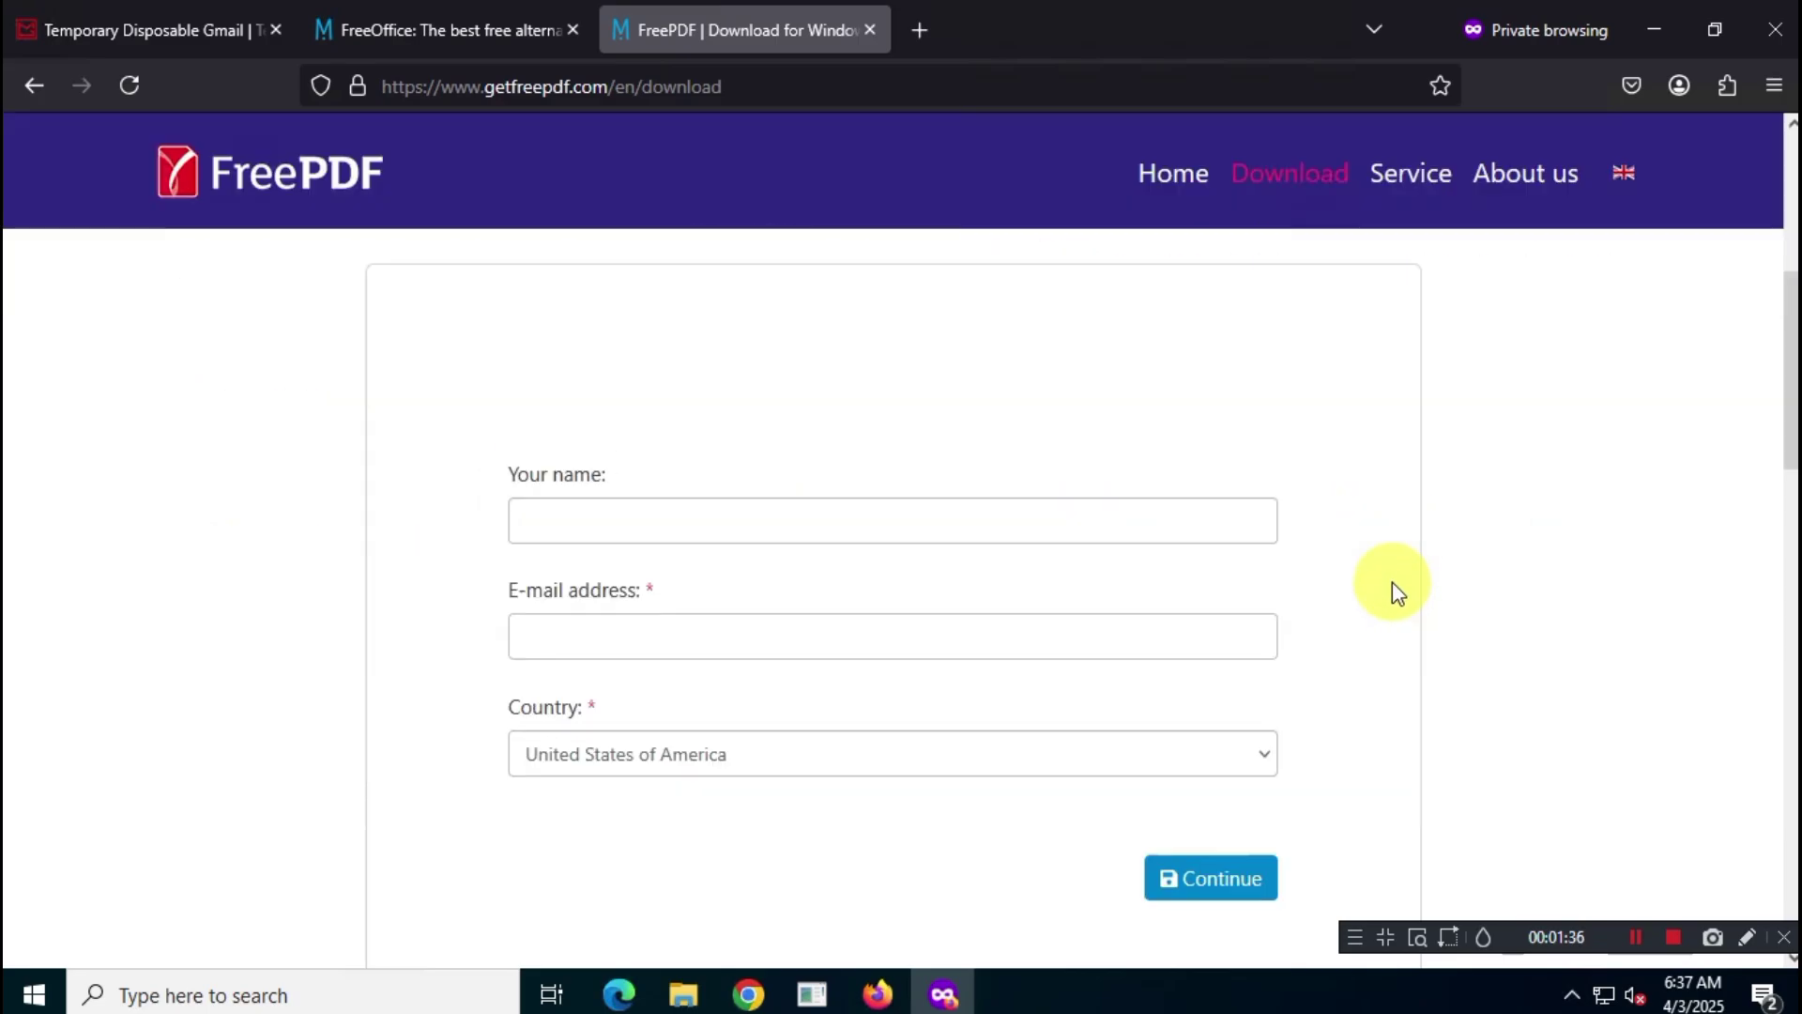
- Fill in the user's name and e-mail address and submit the product key request
left_click(619, 519)
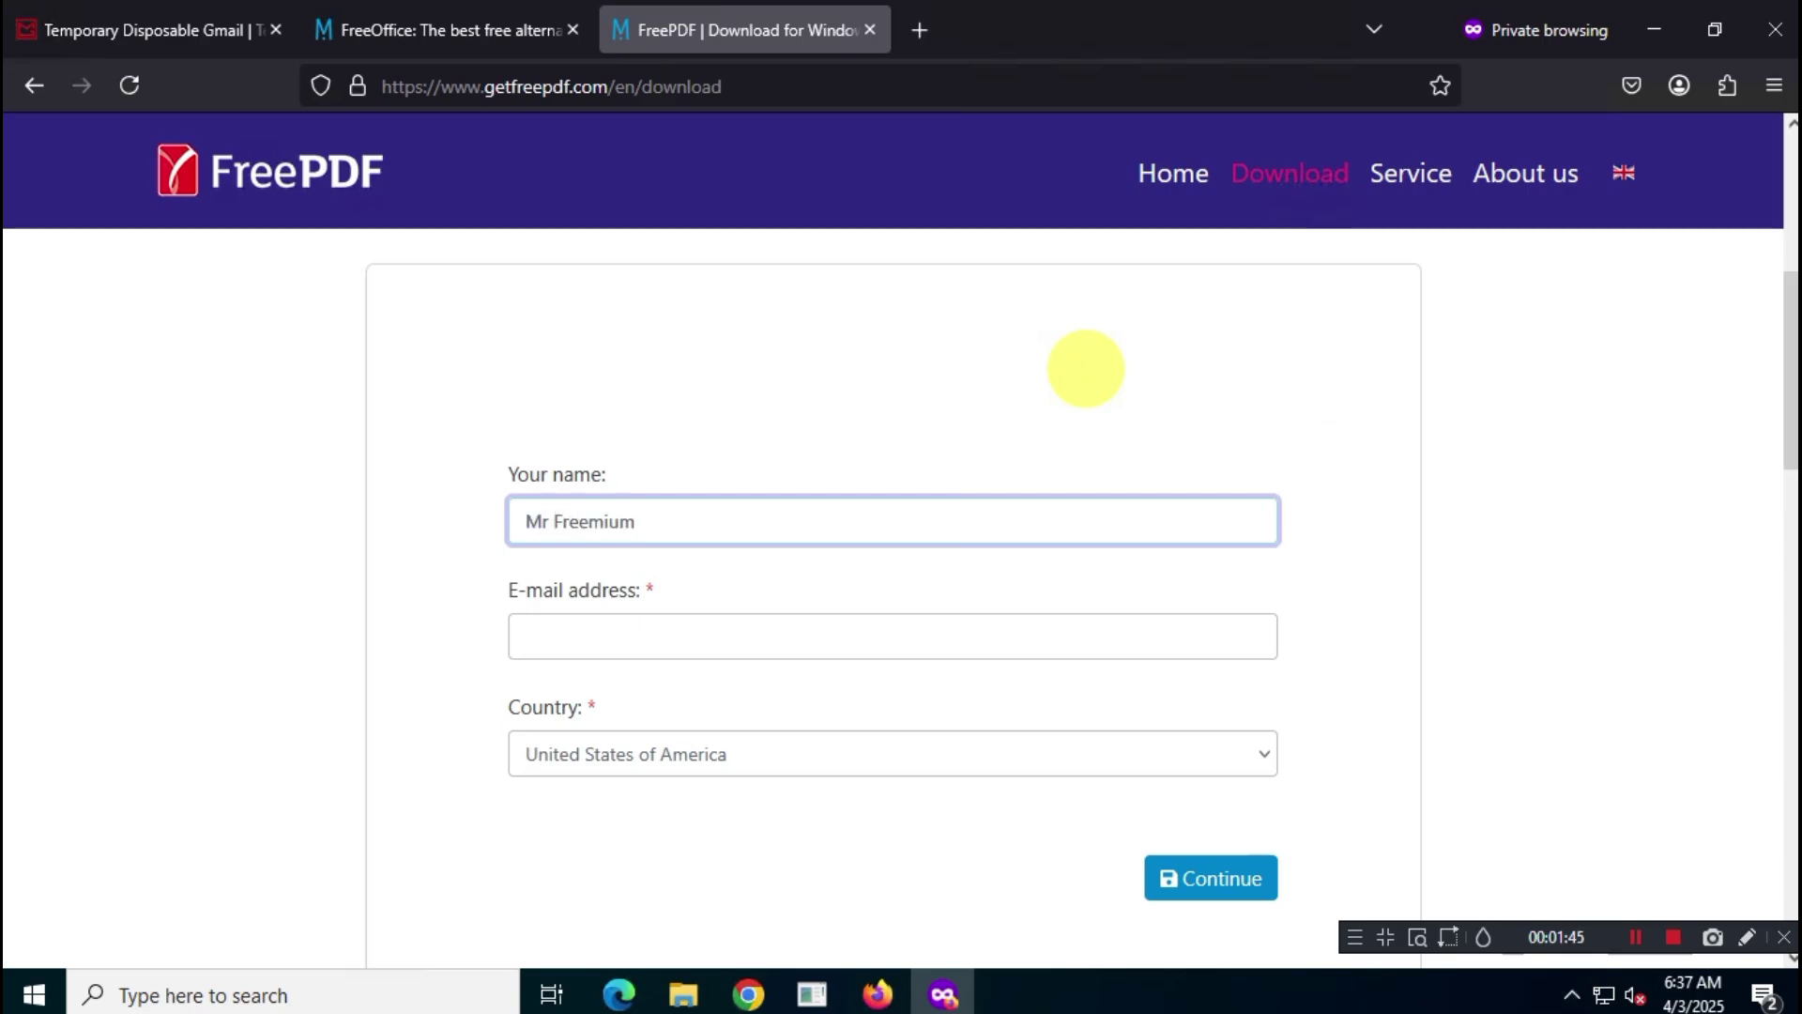
left_click(708, 643)
right_click(711, 639)
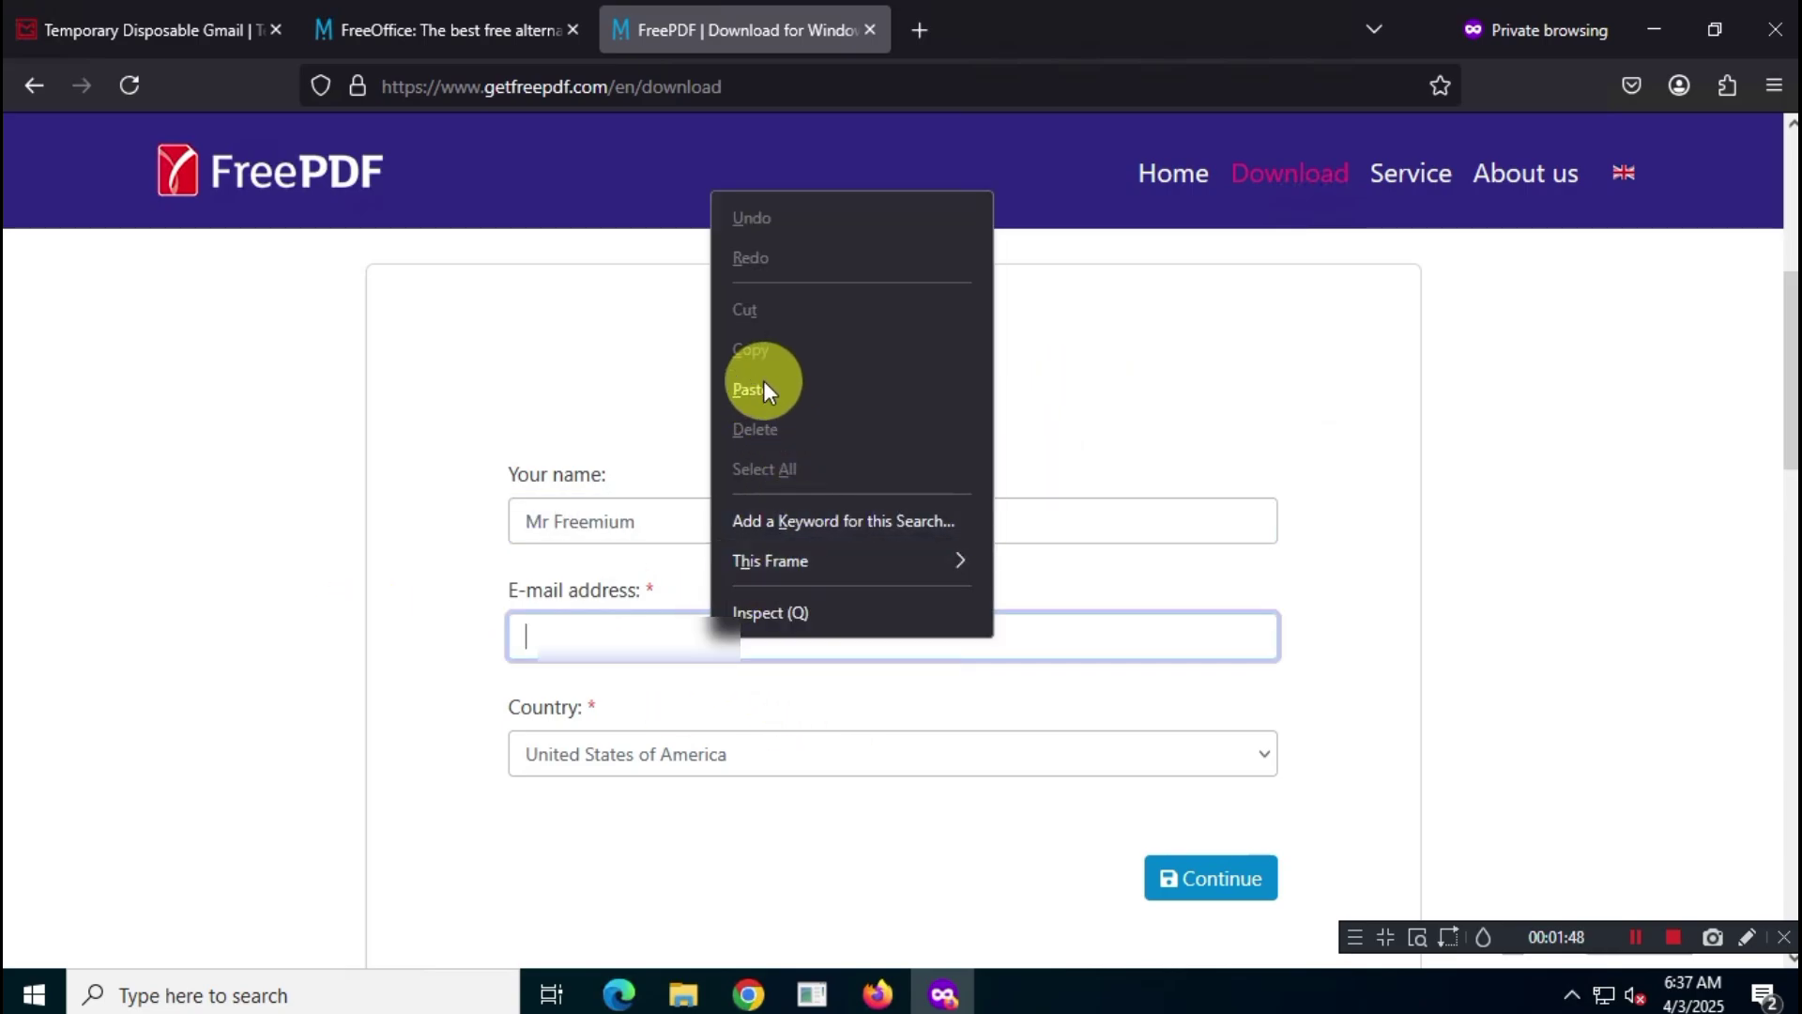
left_click(751, 389)
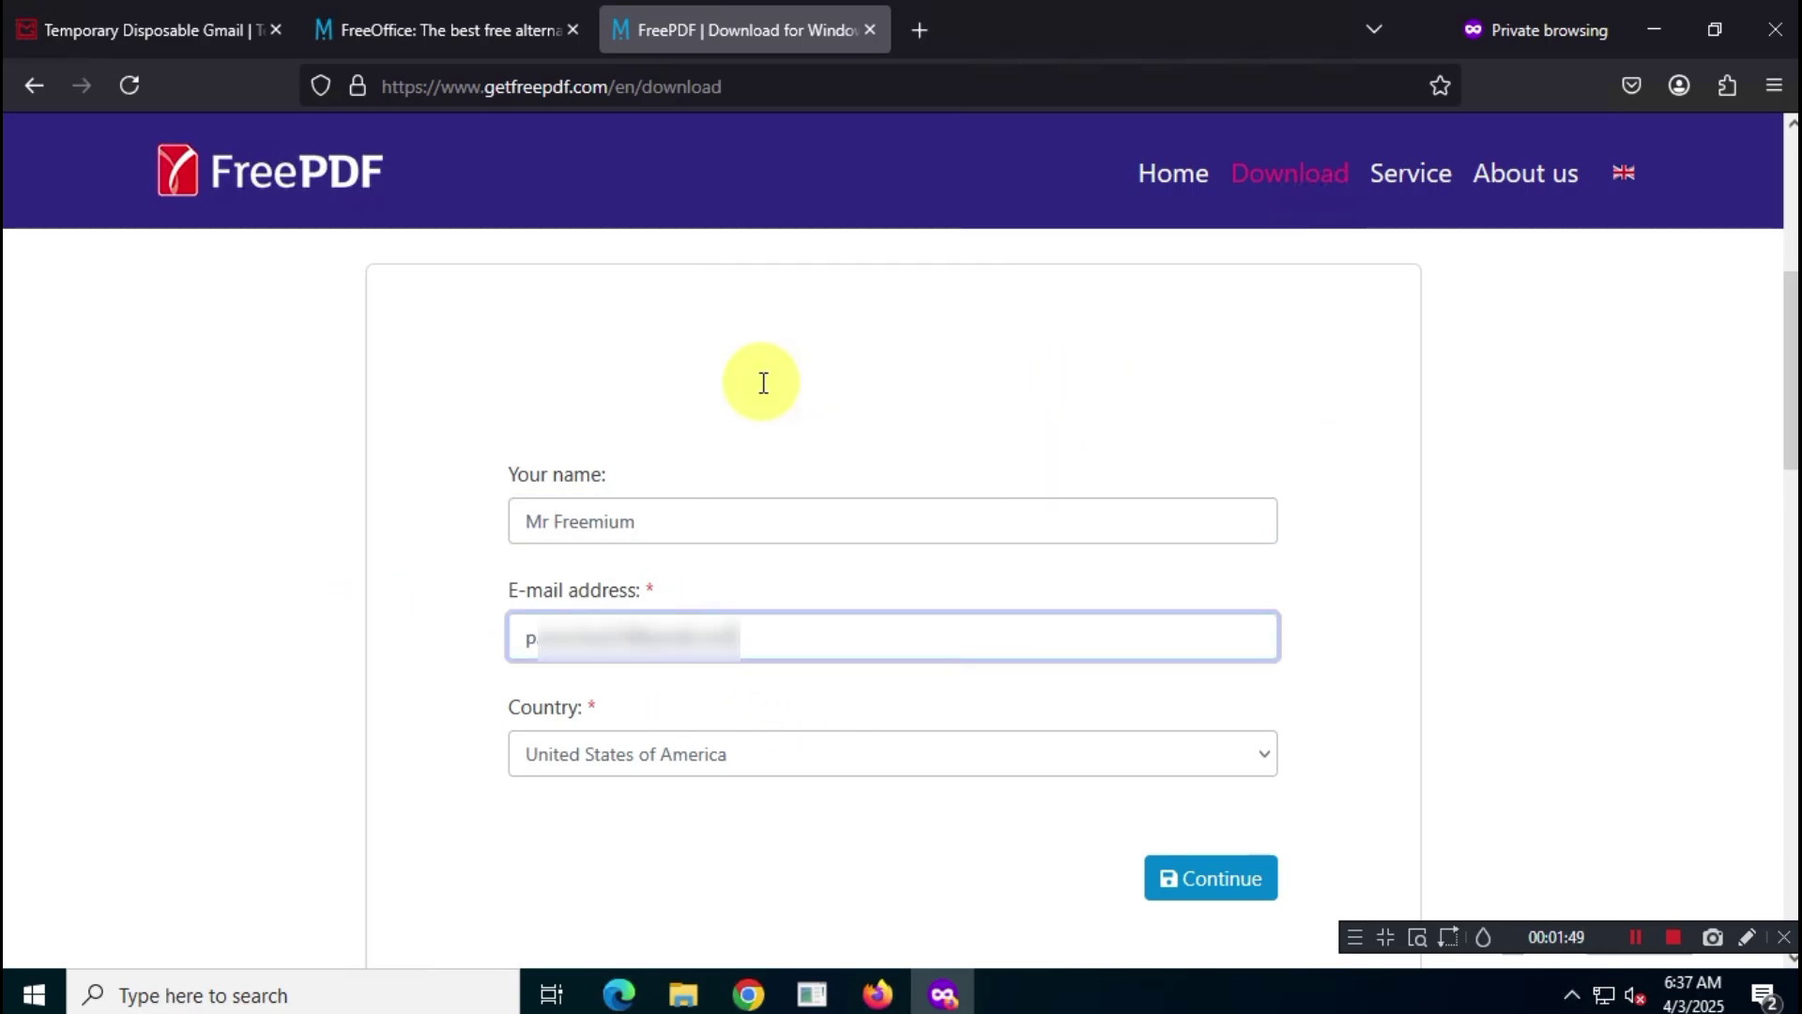
left_click(1239, 888)
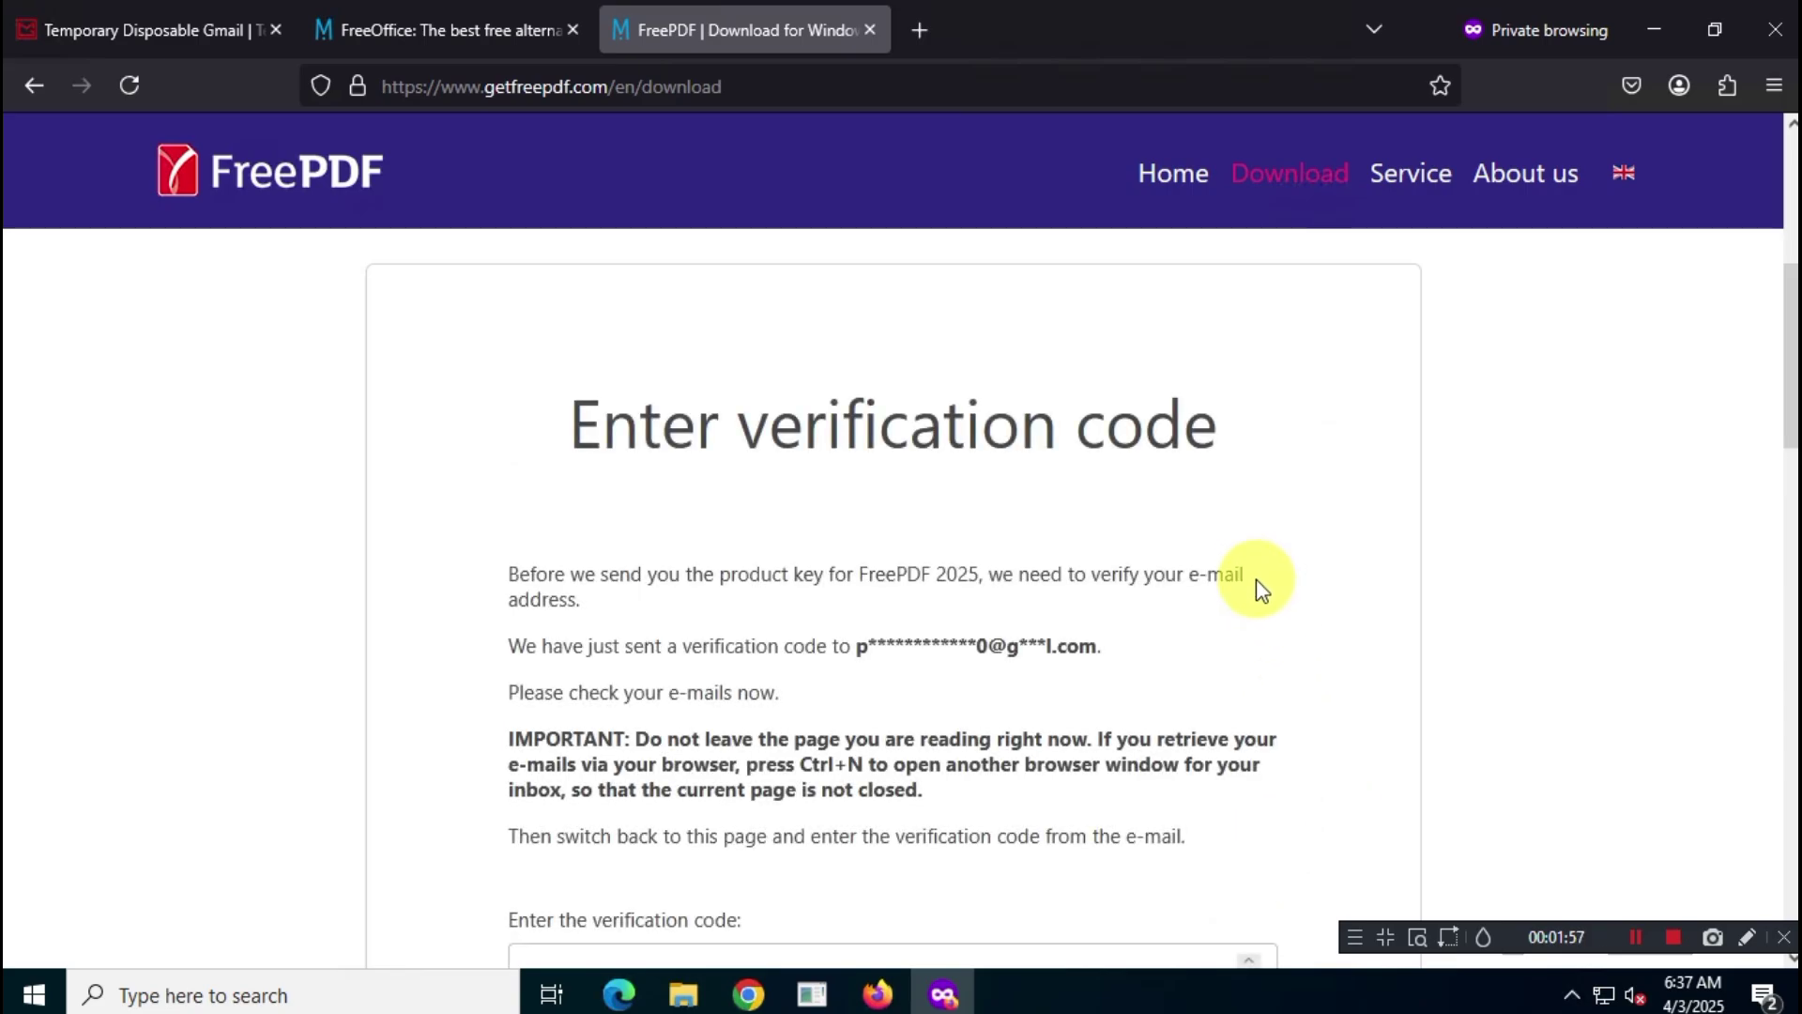
- Copy the verification code from the received e-mail
left_click_drag(574, 436, 1331, 424)
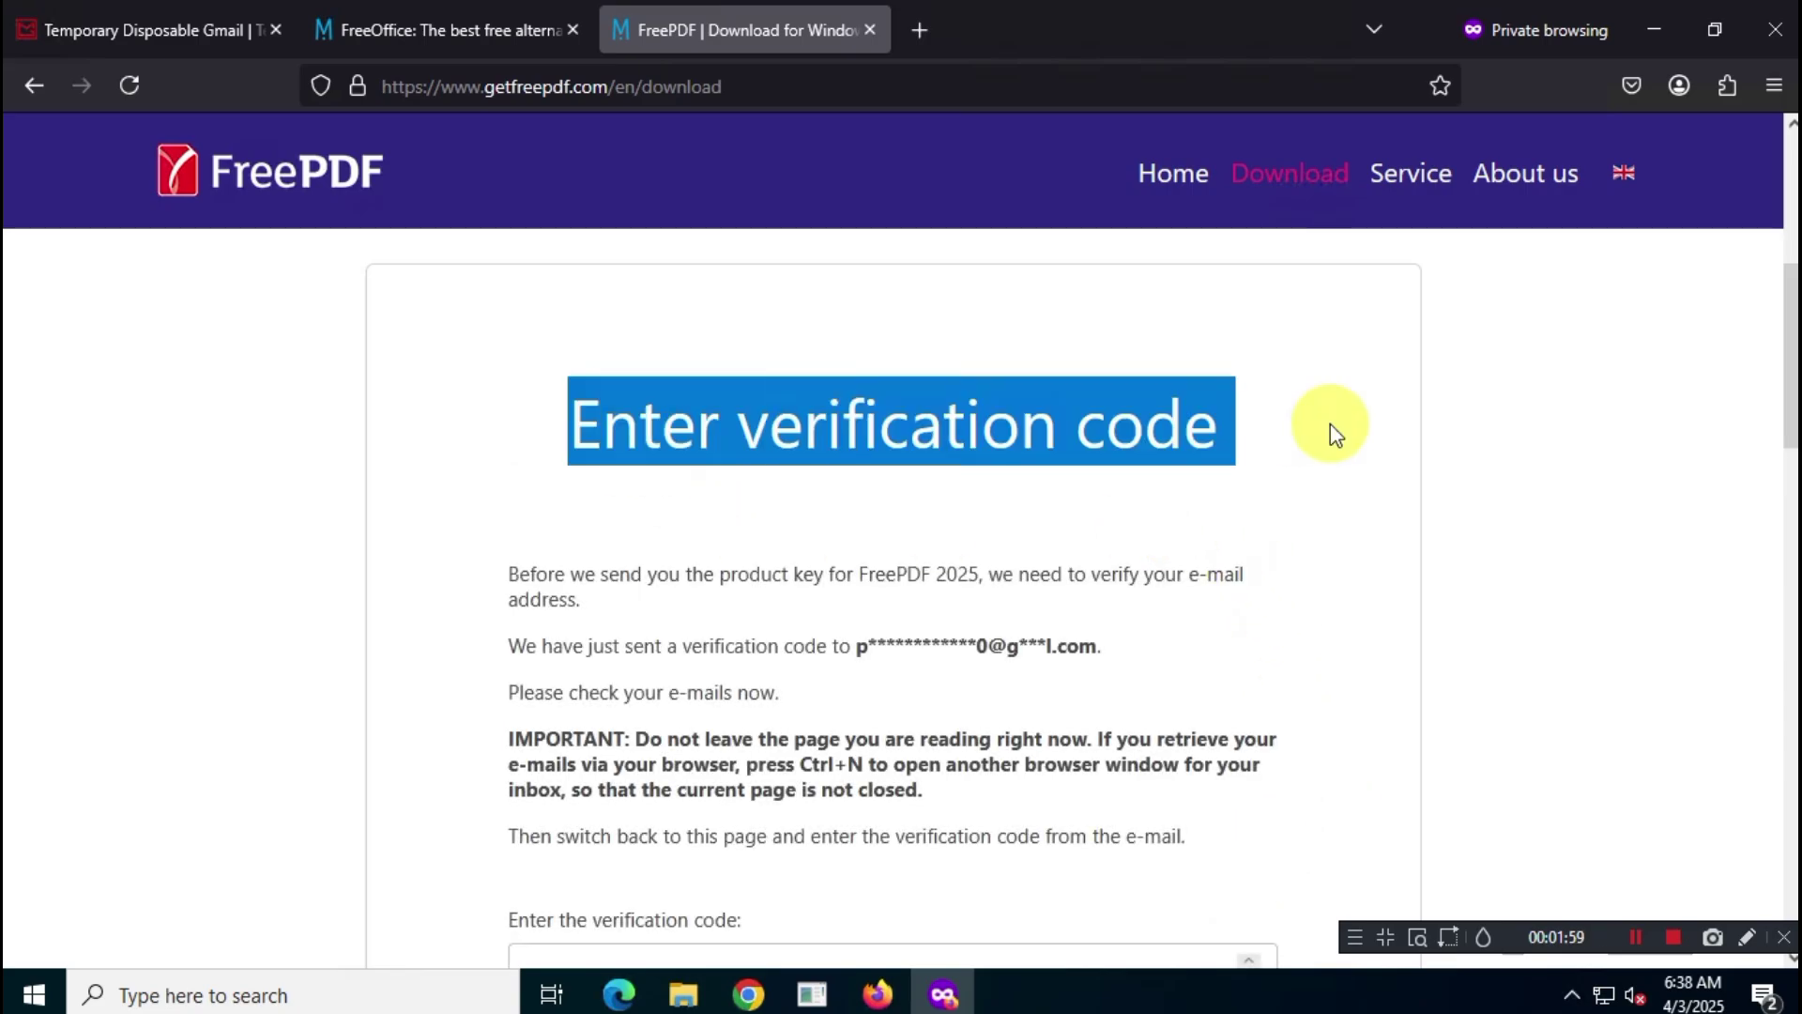
scroll(1288, 469, "down", 3)
left_click_drag(764, 656, 498, 668)
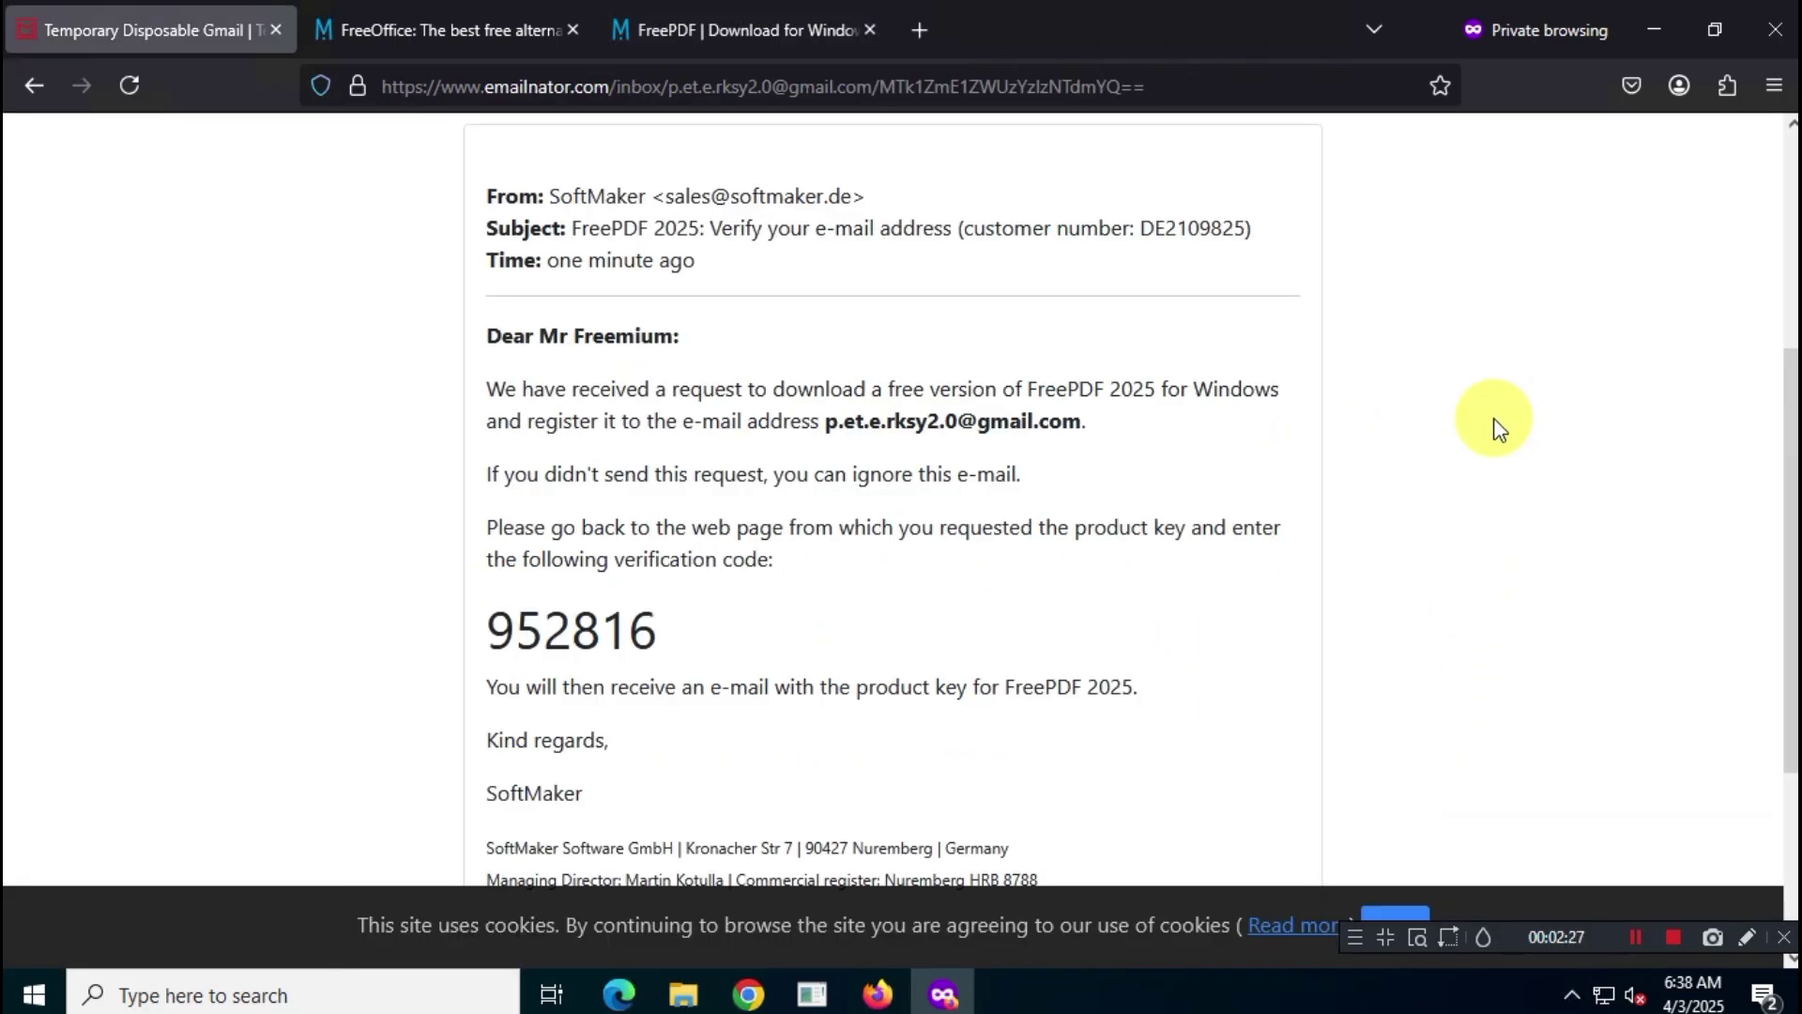
left_click_drag(482, 192, 827, 310)
left_click(1229, 474)
double_click(545, 631)
right_click(547, 644)
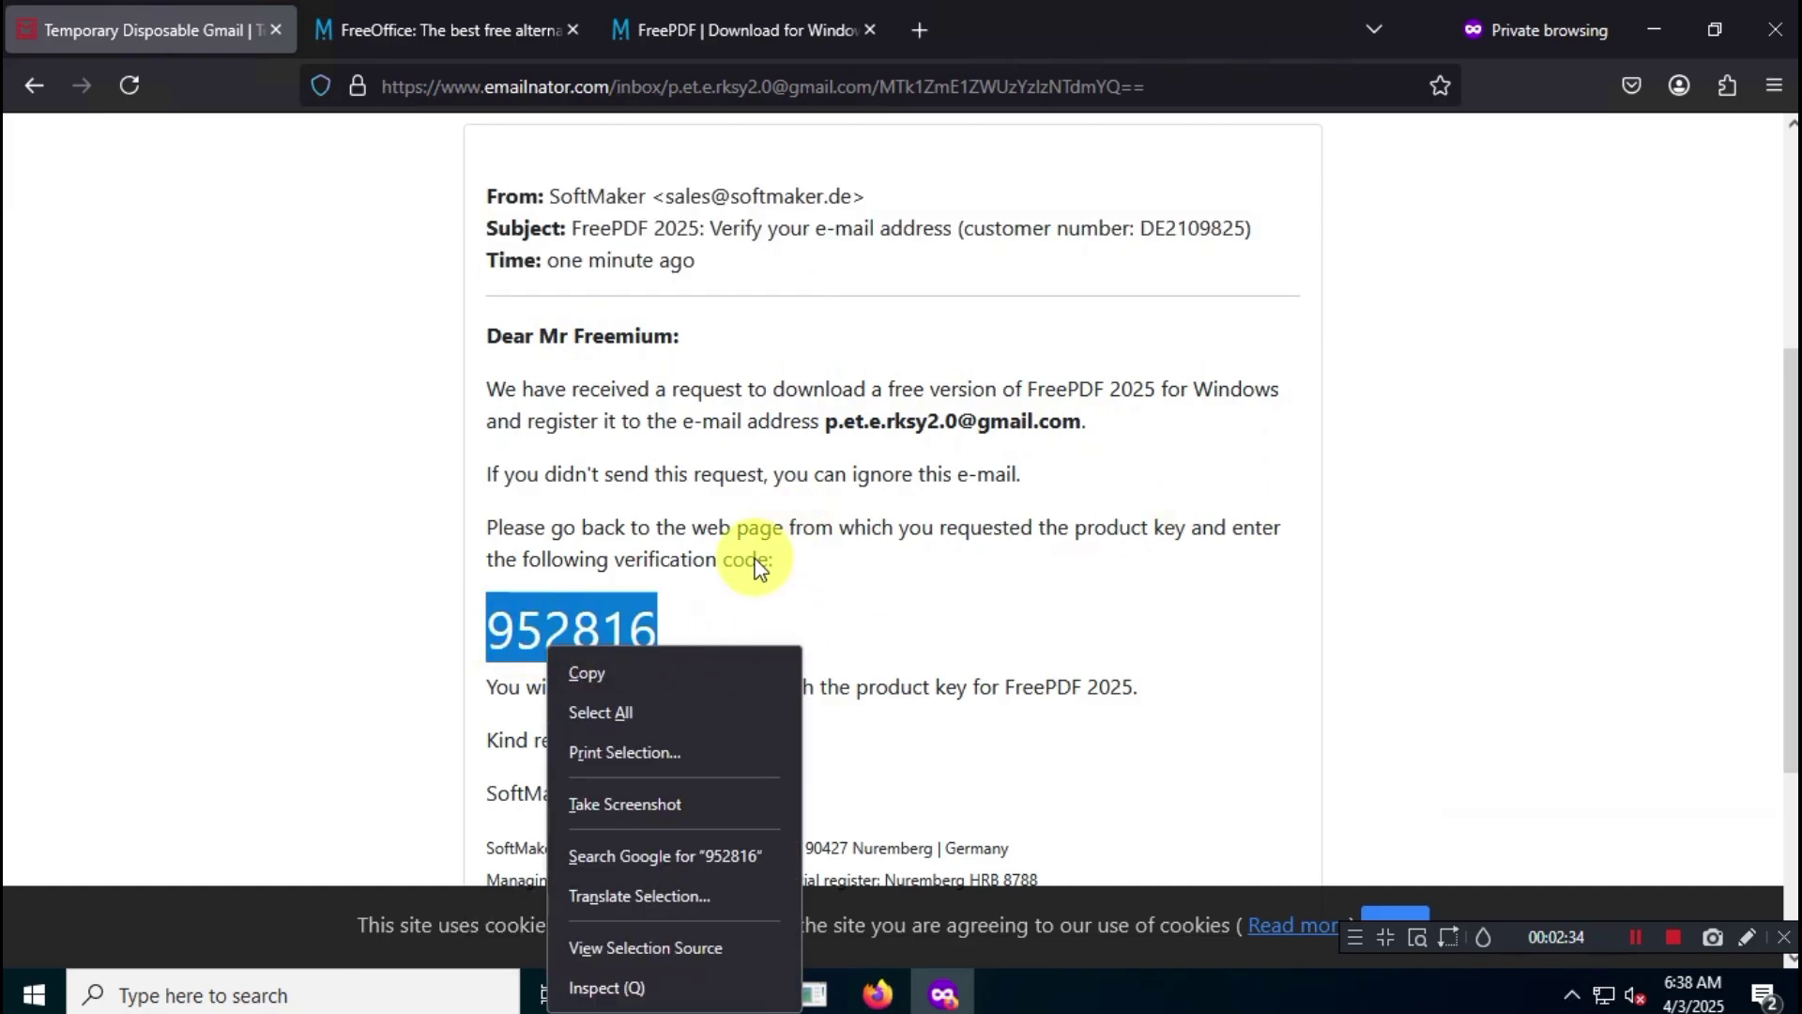
left_click(642, 673)
- Paste the verification code into the FreePDF page's code field and submit it
left_click(764, 28)
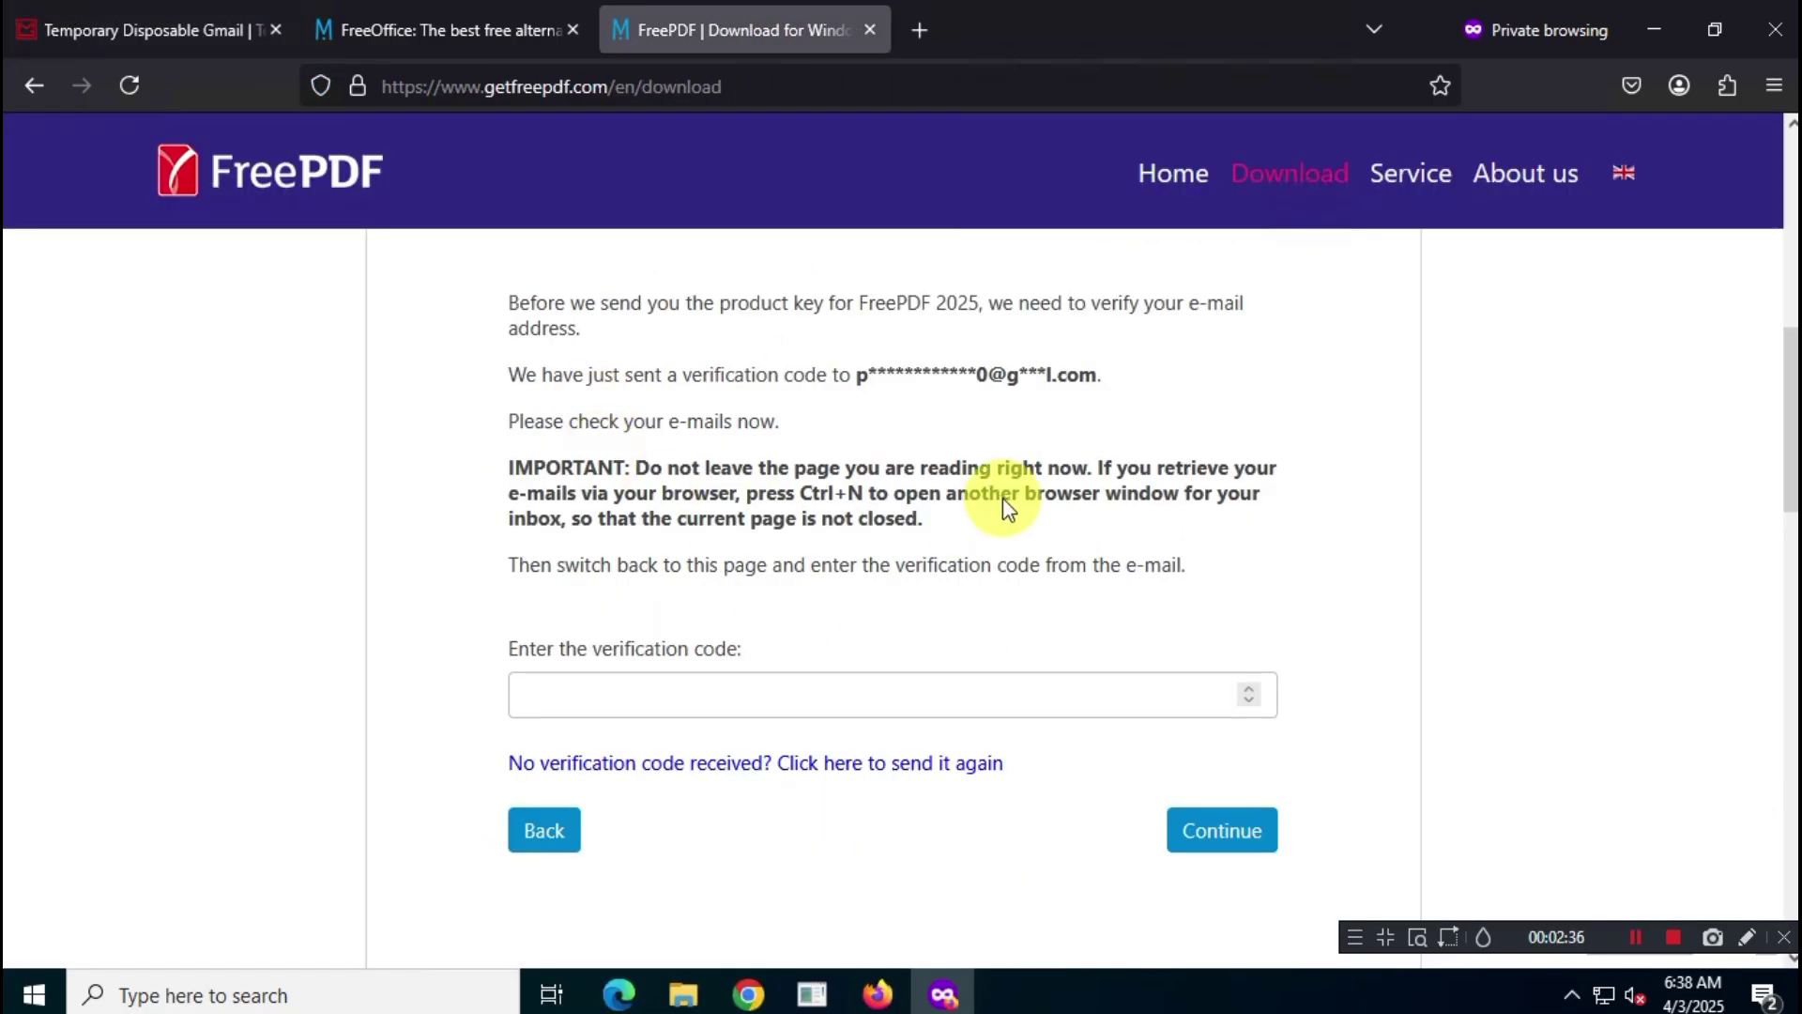
left_click(654, 689)
key("ctrl+v")
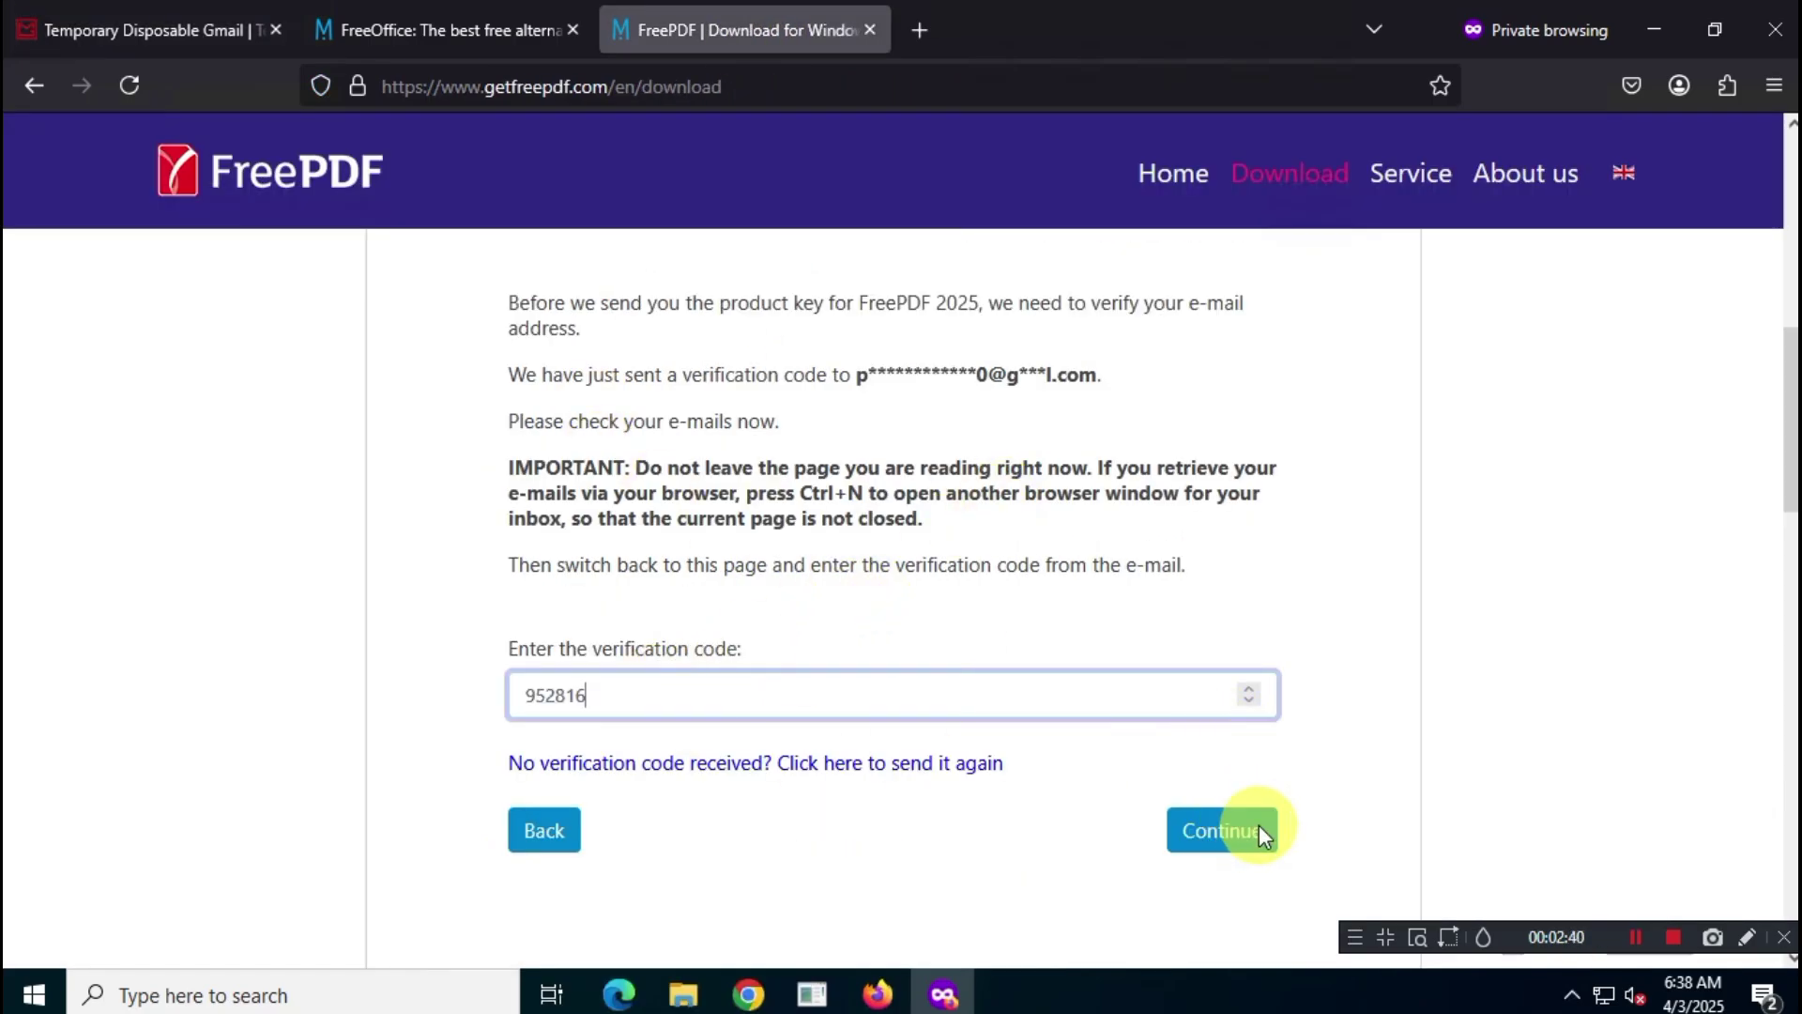
left_click(1258, 830)
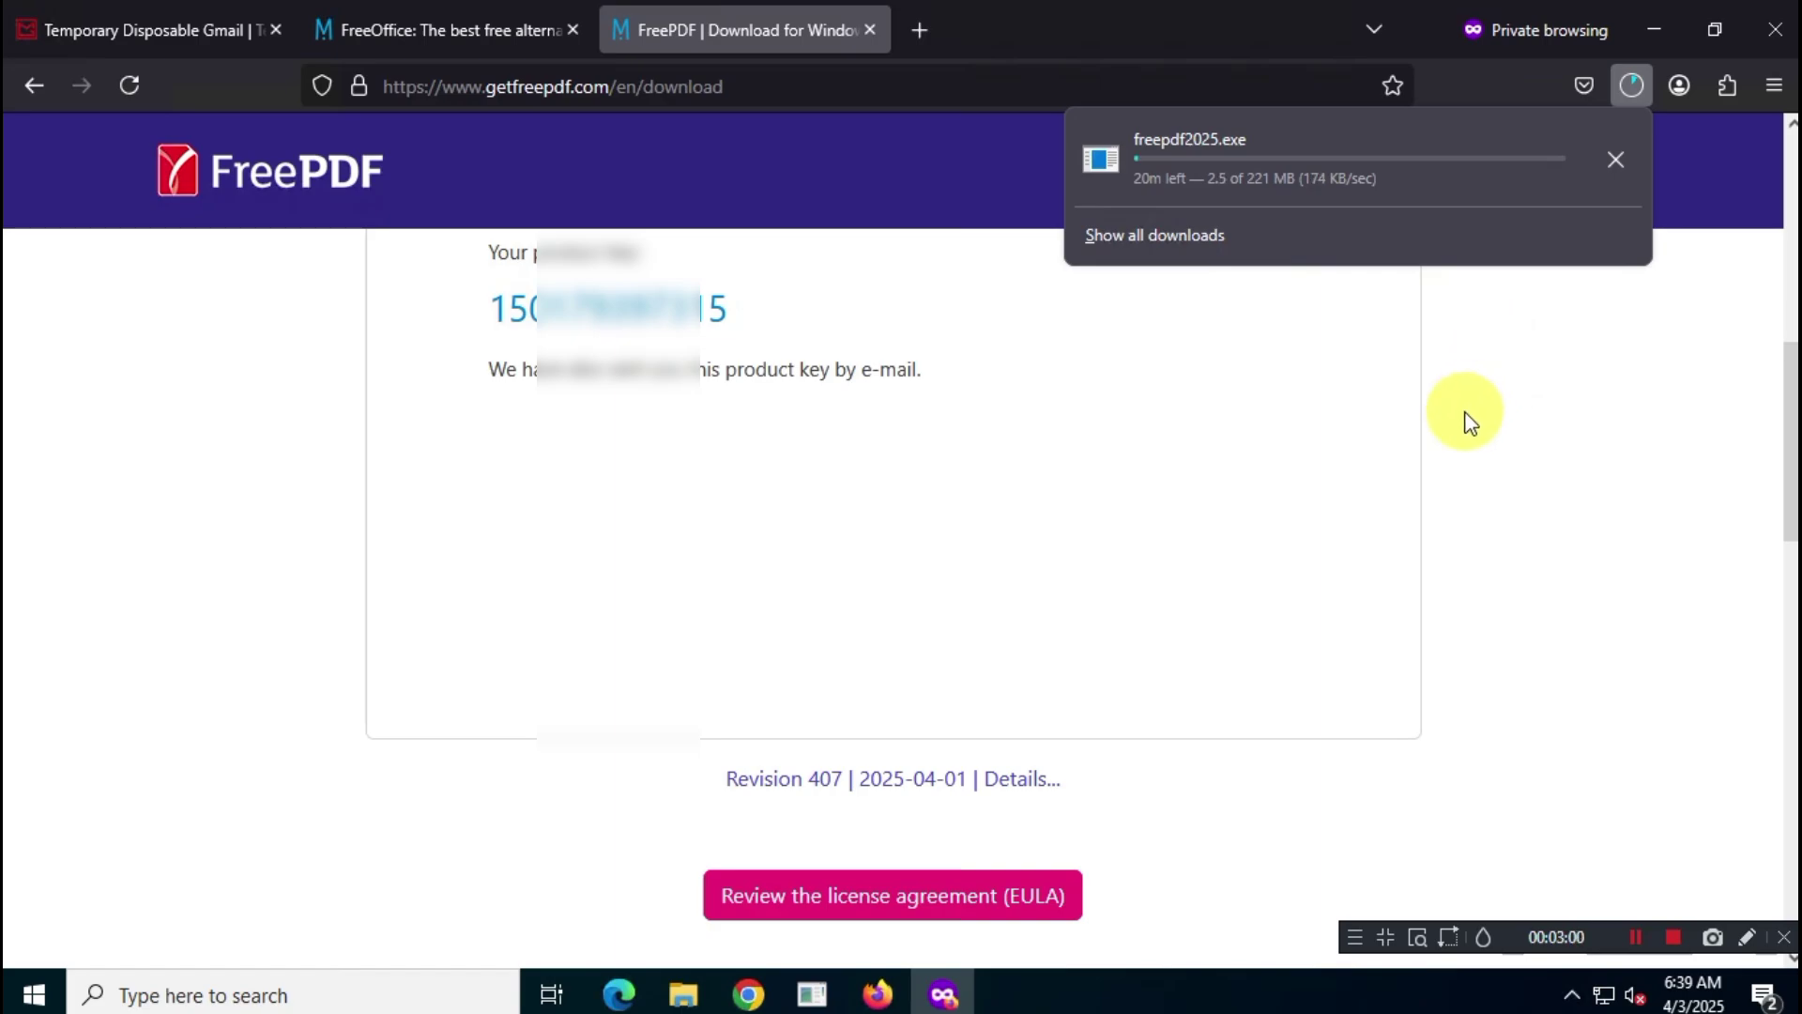
- Check the Thank you page's product key and the completed 221 MB freepdf2025(2).exe download
scroll(1452, 418, "up", 4)
triple_click(1187, 549)
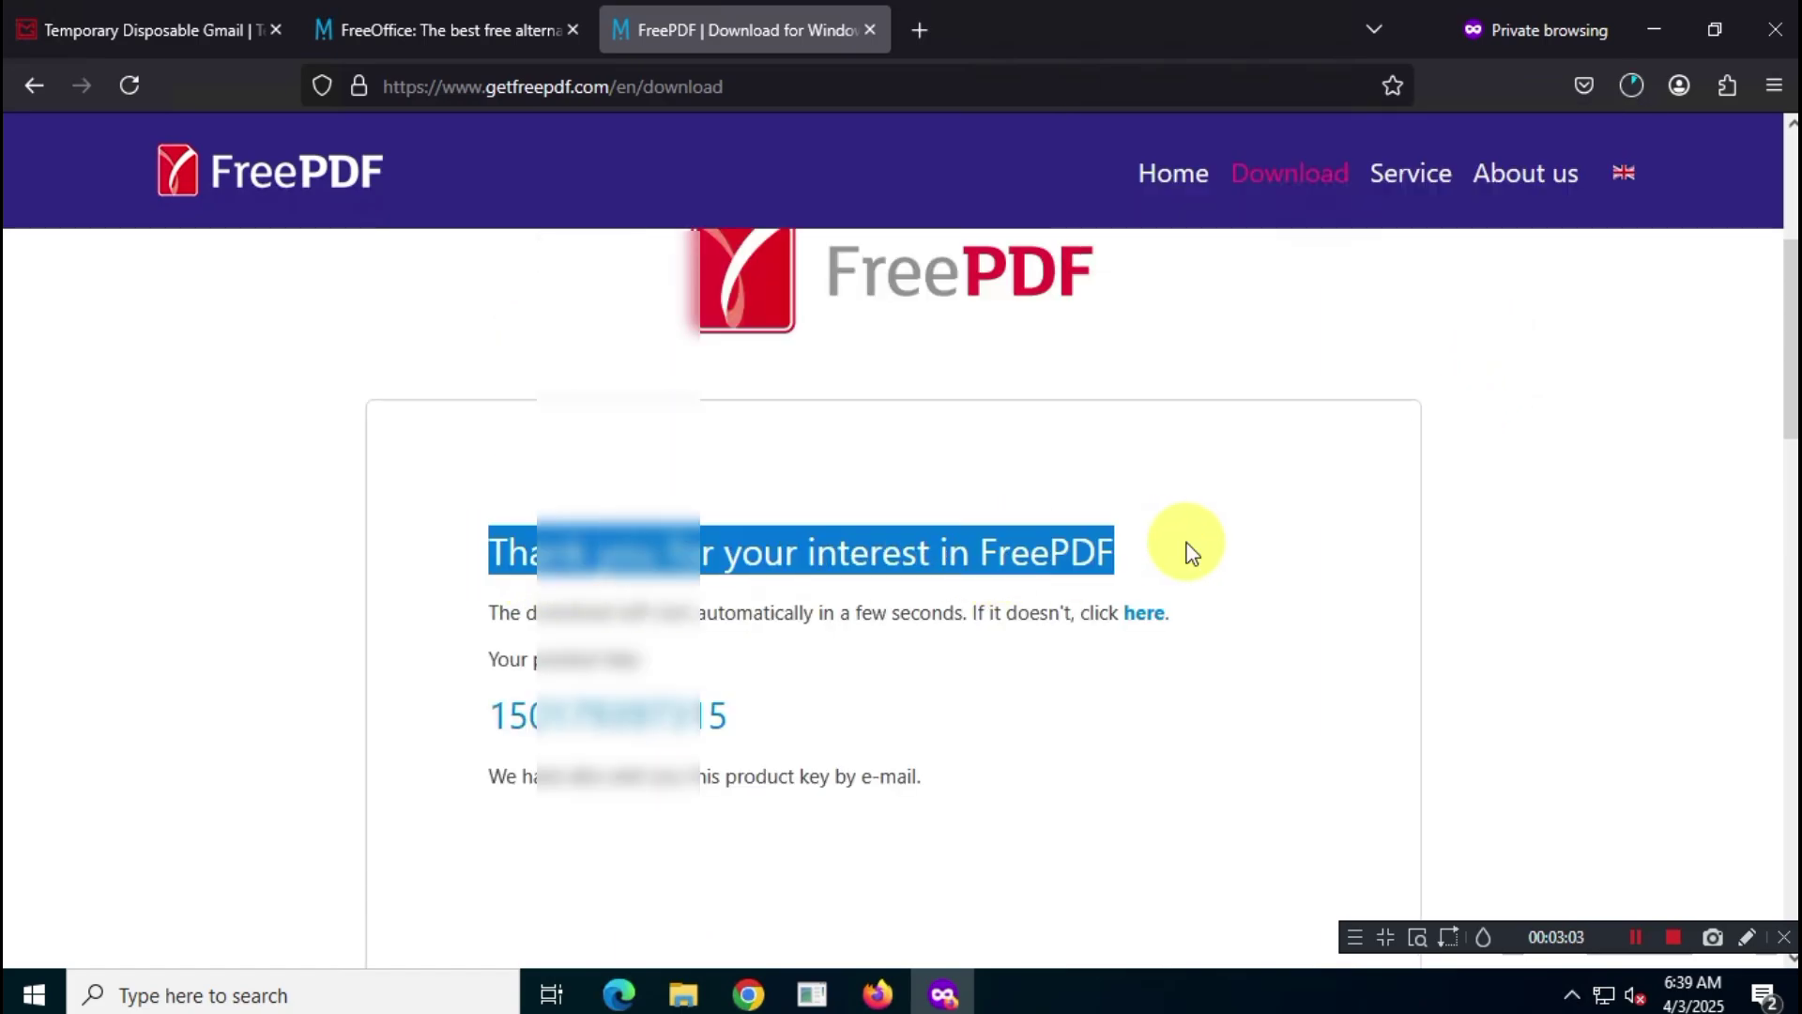
triple_click(764, 716)
left_click(1042, 722)
left_click(1624, 88)
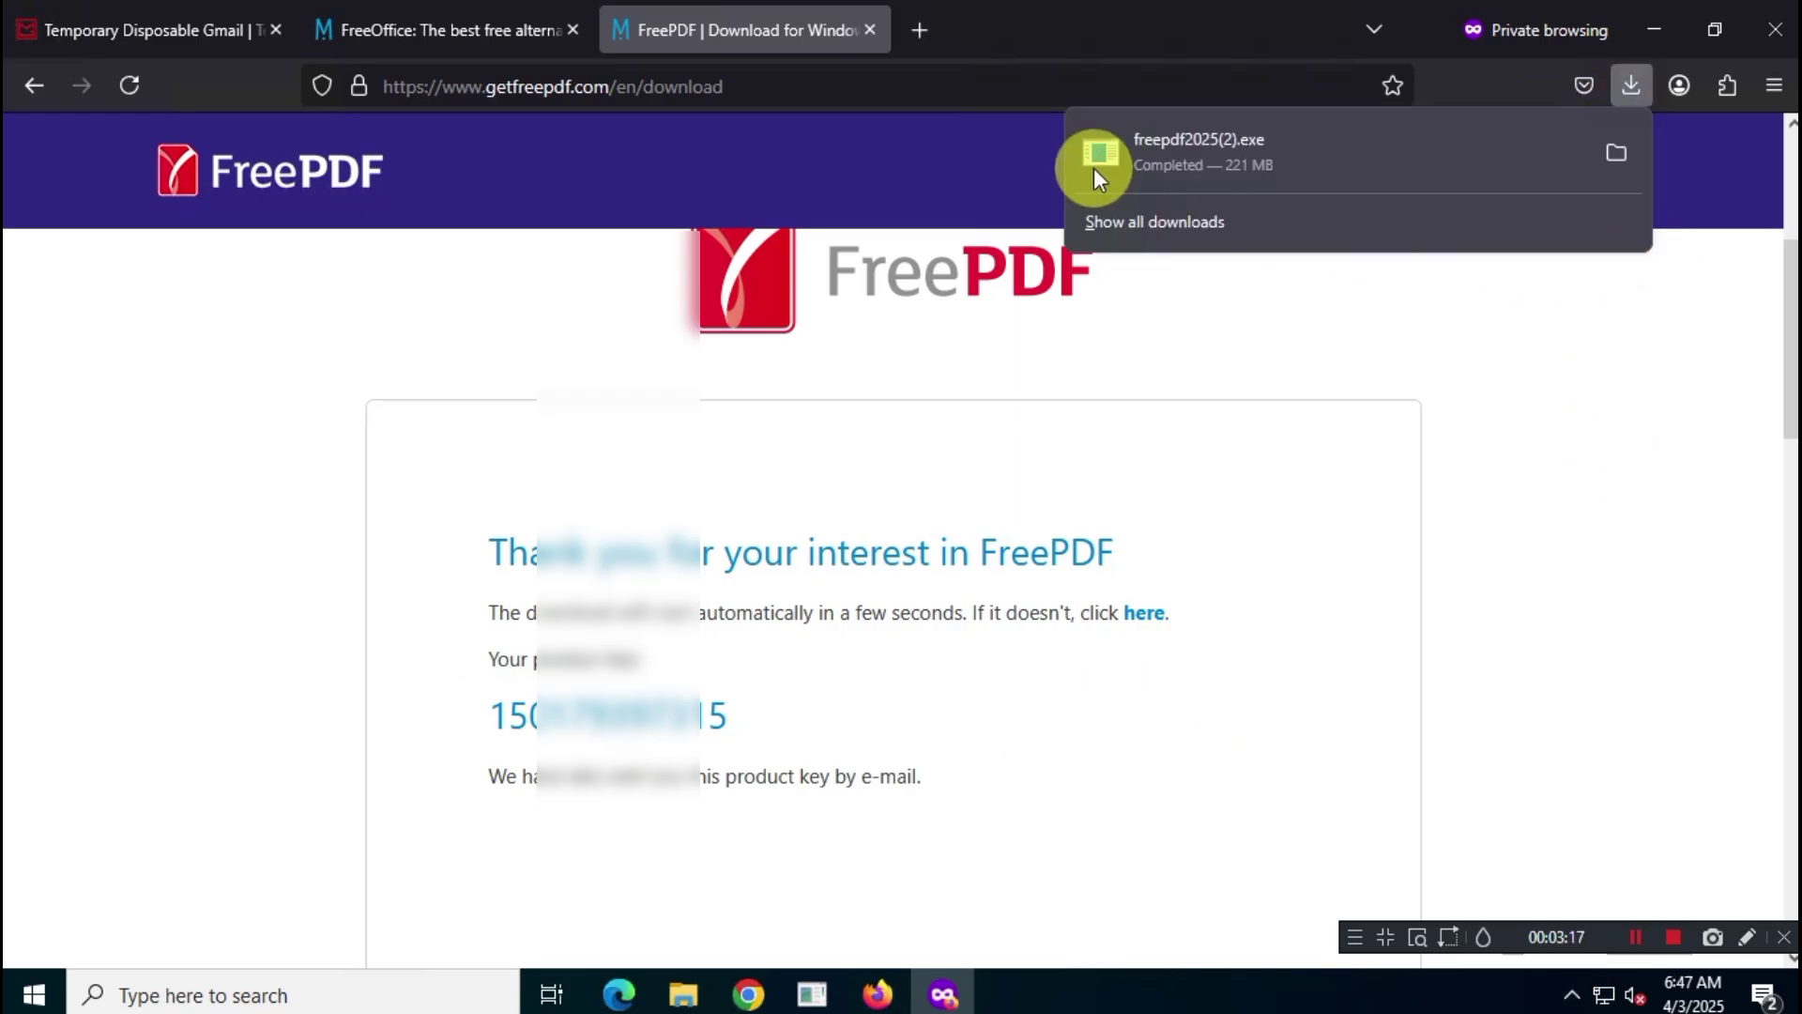
- Show freepdf2025(2) in the Downloads folder, minimize Firefox and launch the installer
left_click(1584, 171)
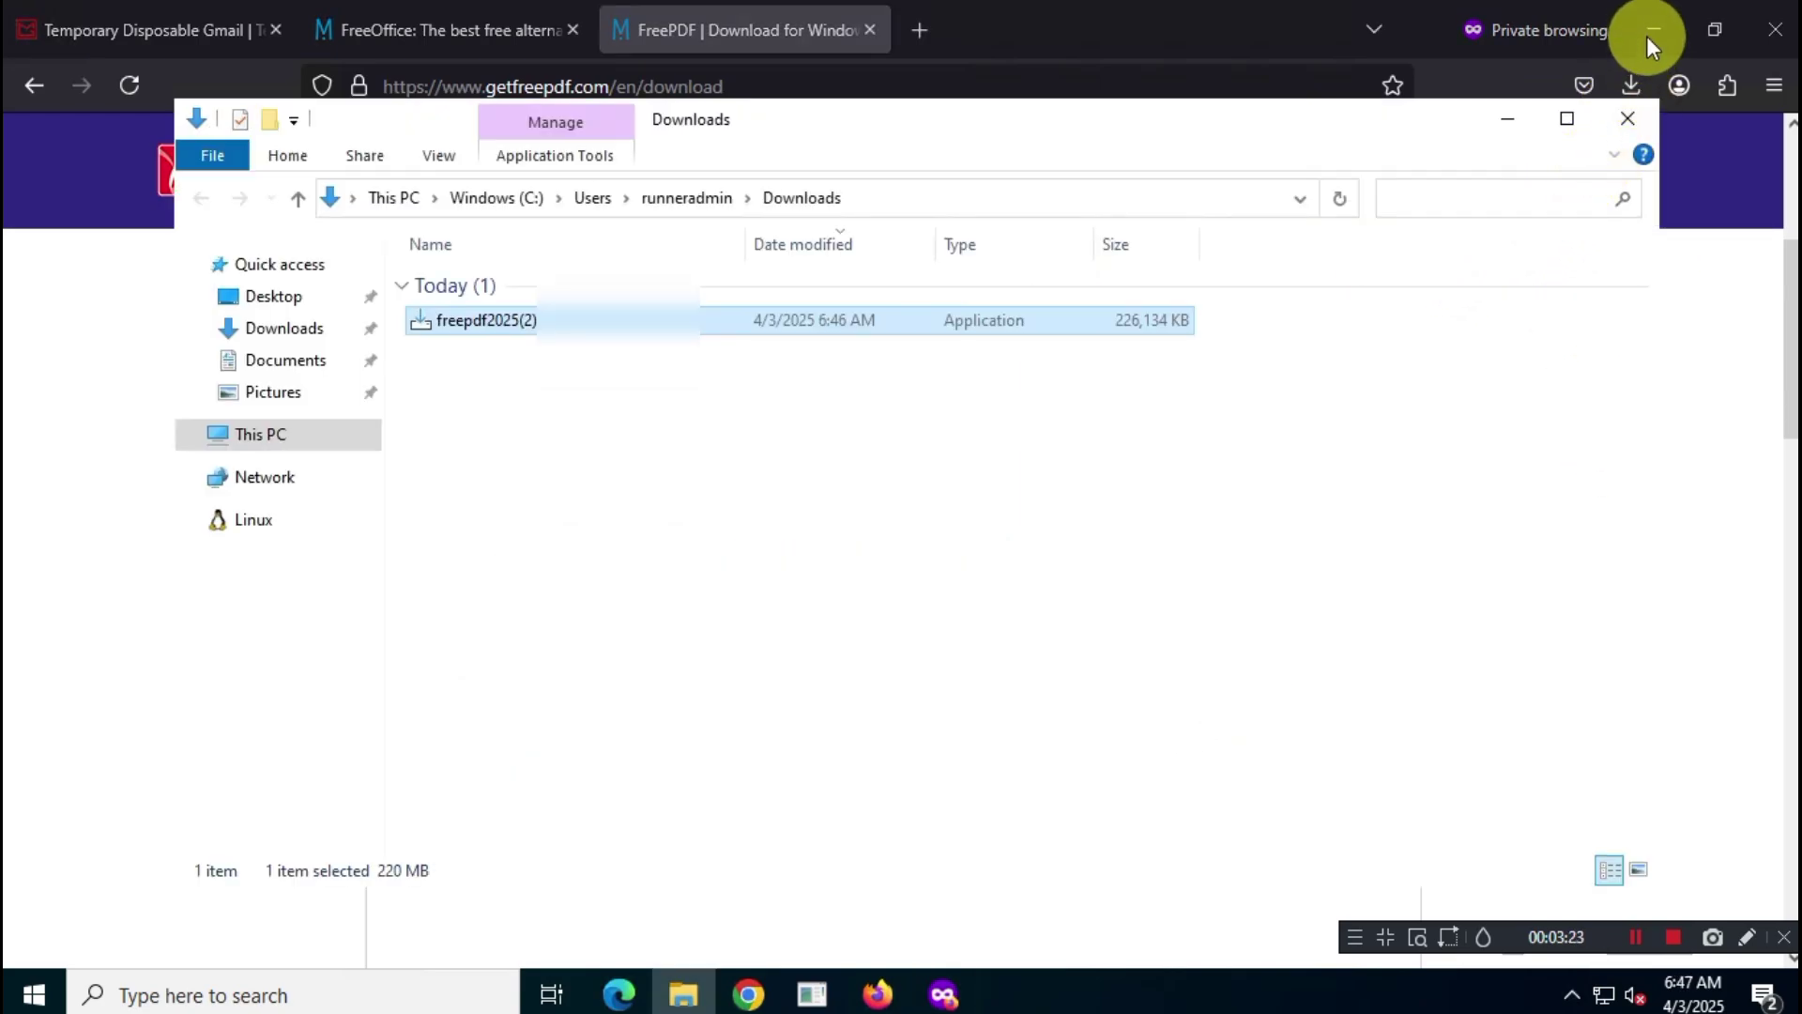
left_click(1651, 30)
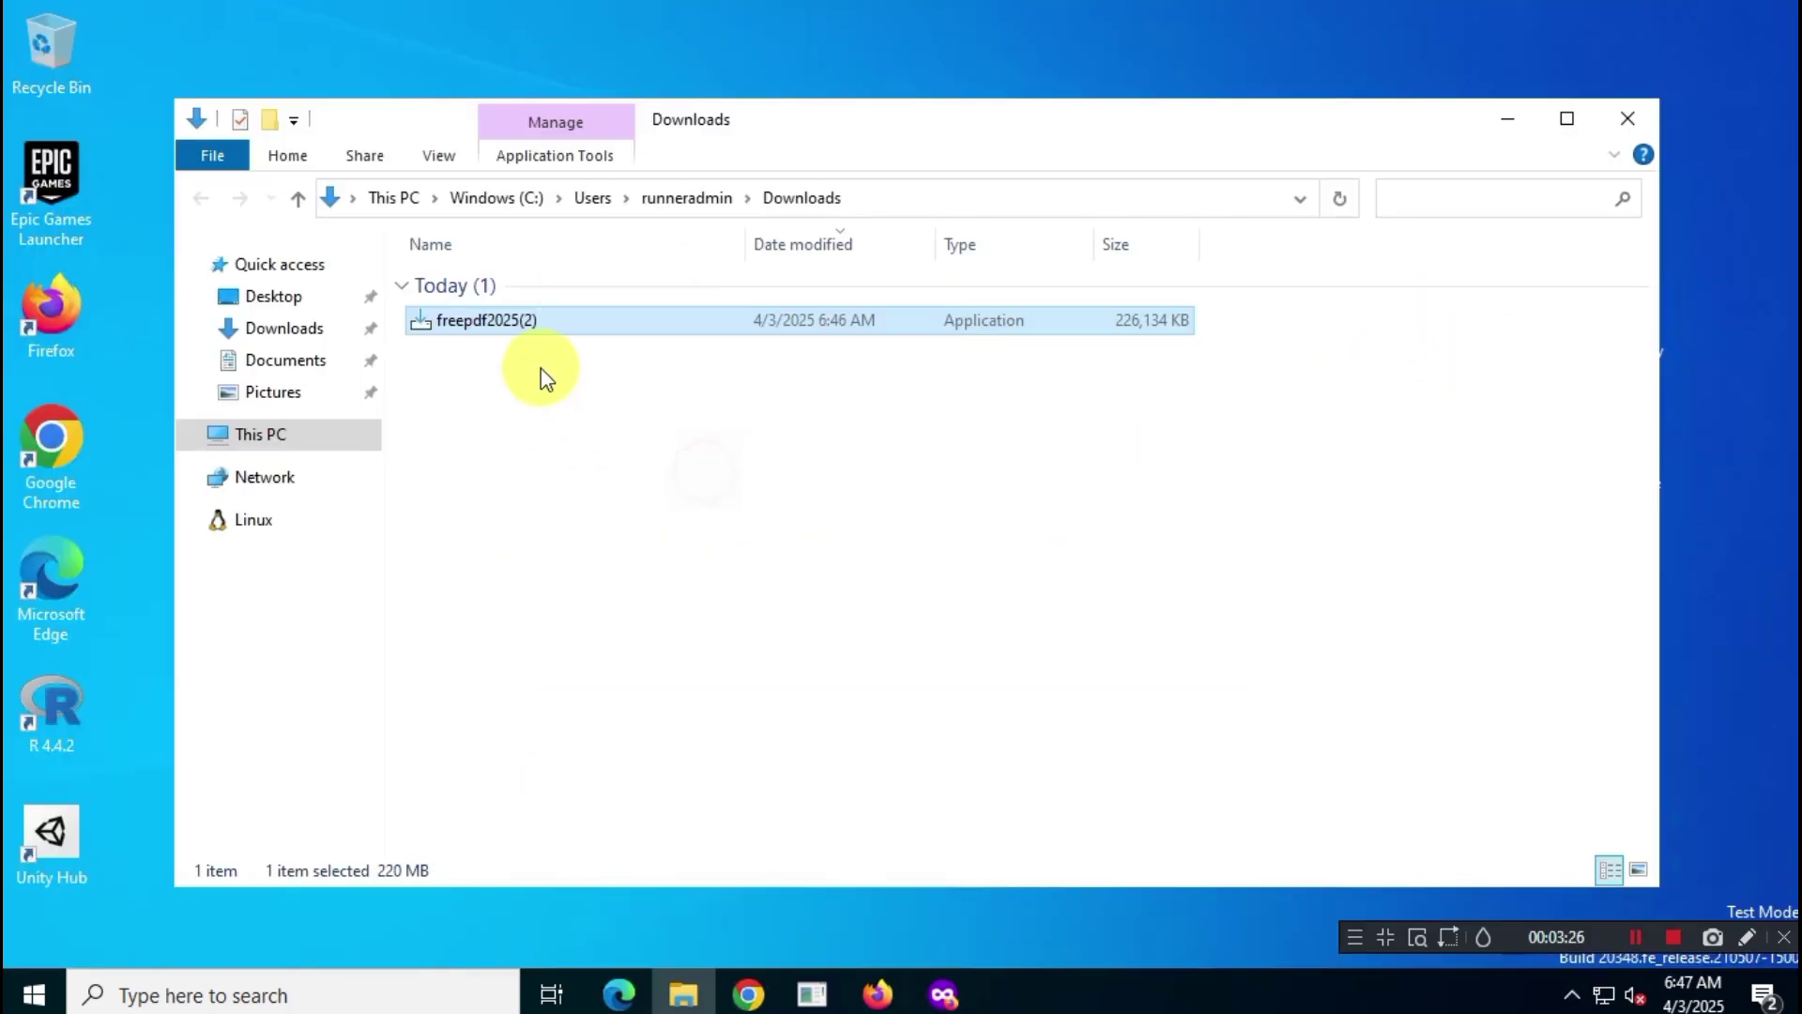
double_click(622, 326)
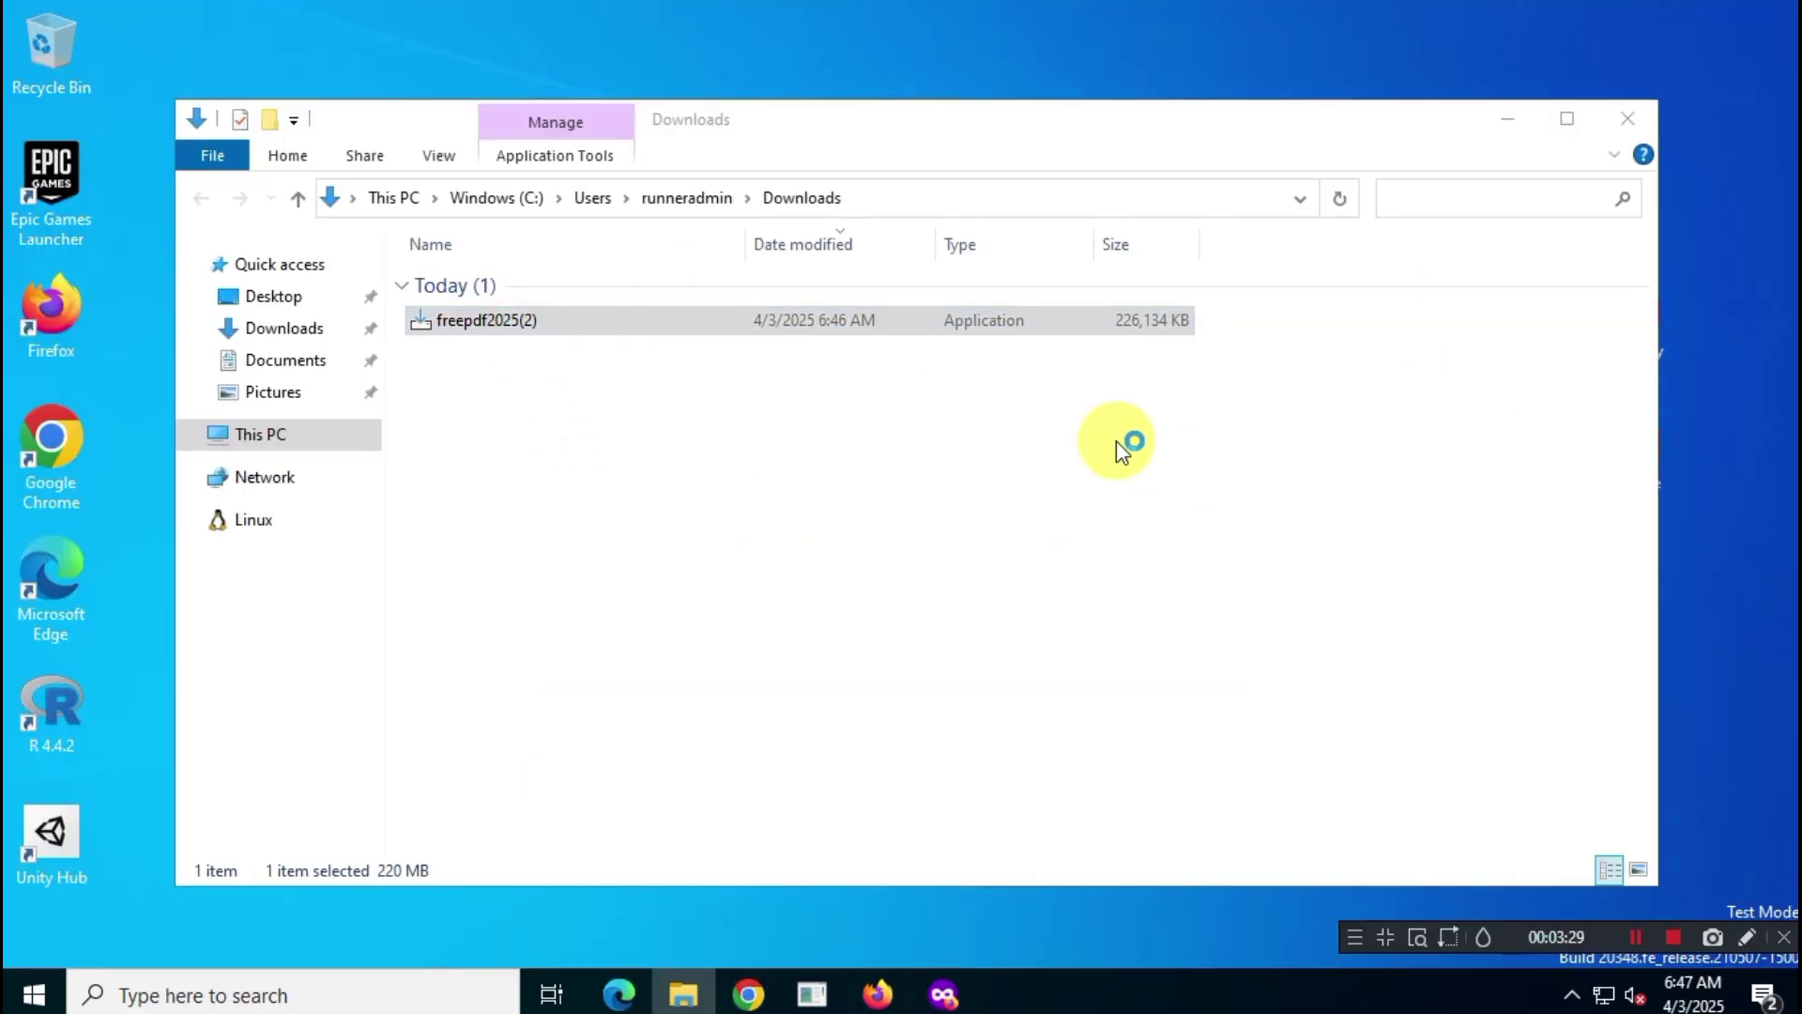
- Install FreePDF 2025 at the default location, associated with .pdf files, and finish to launch it
left_click(956, 575)
left_click(717, 628)
left_click(1052, 710)
left_click(1052, 710)
left_click(742, 566)
left_click(1055, 710)
left_click(1070, 707)
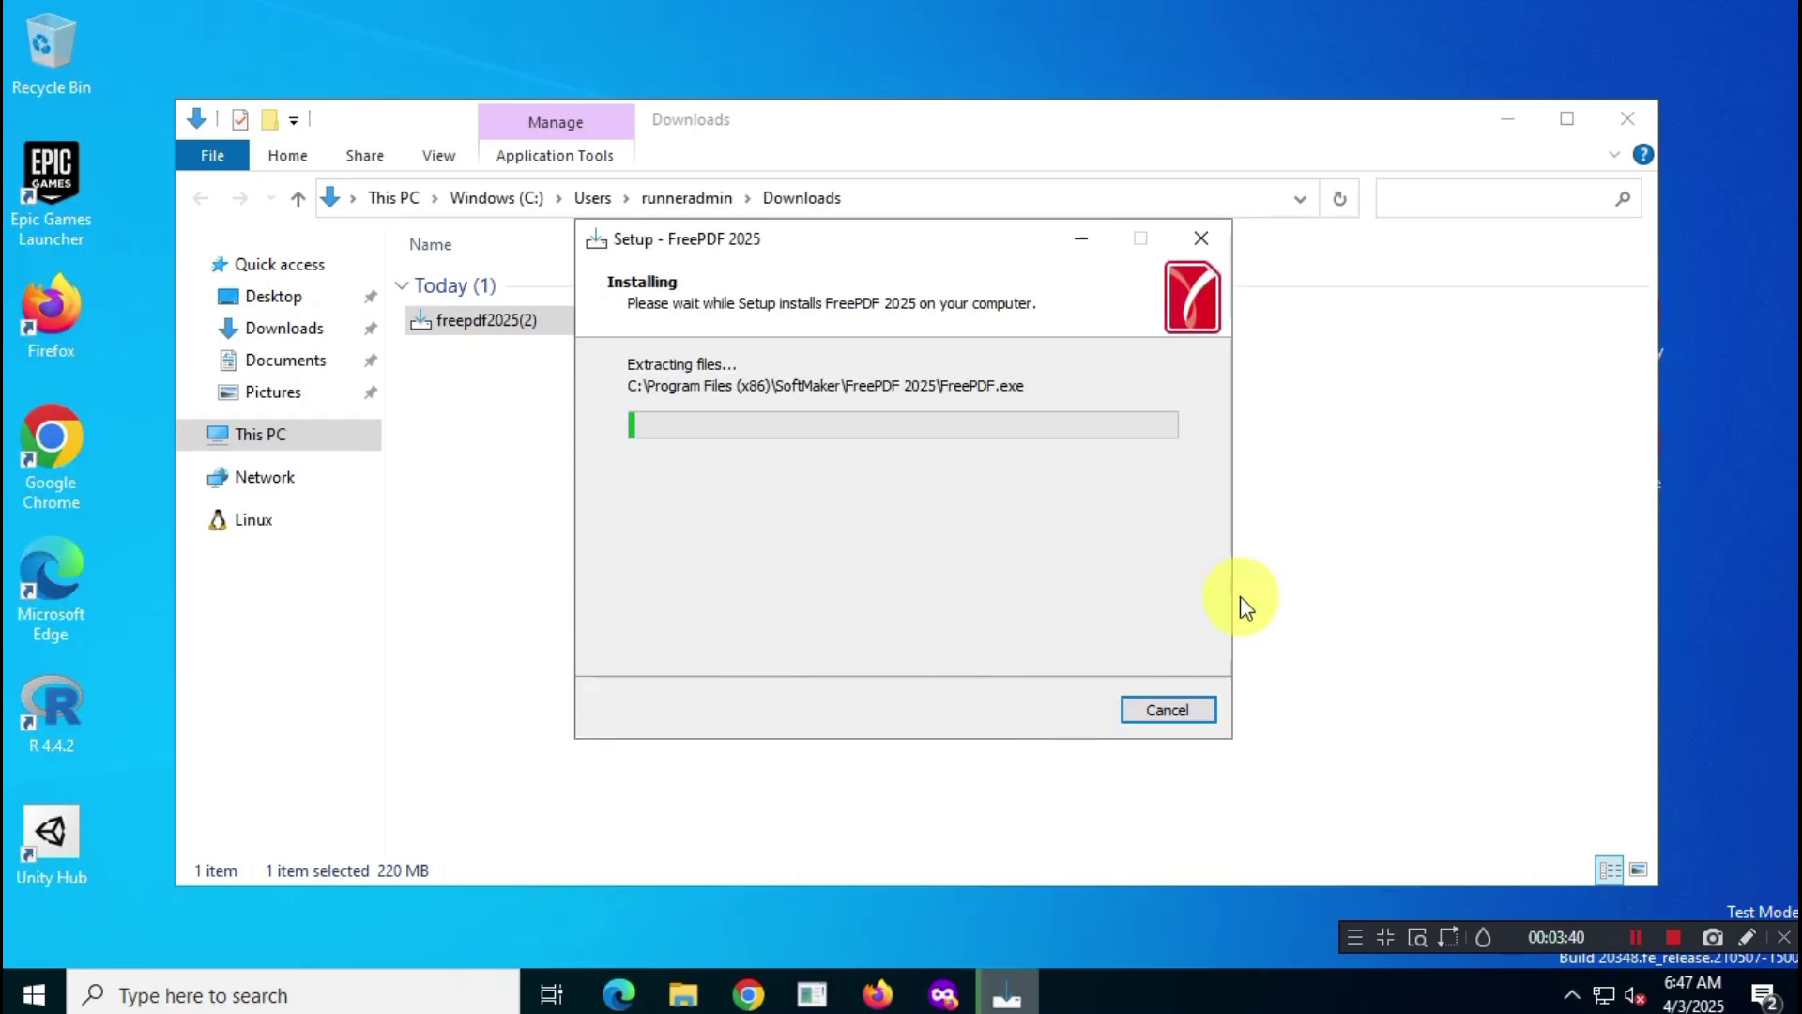
left_click(1508, 118)
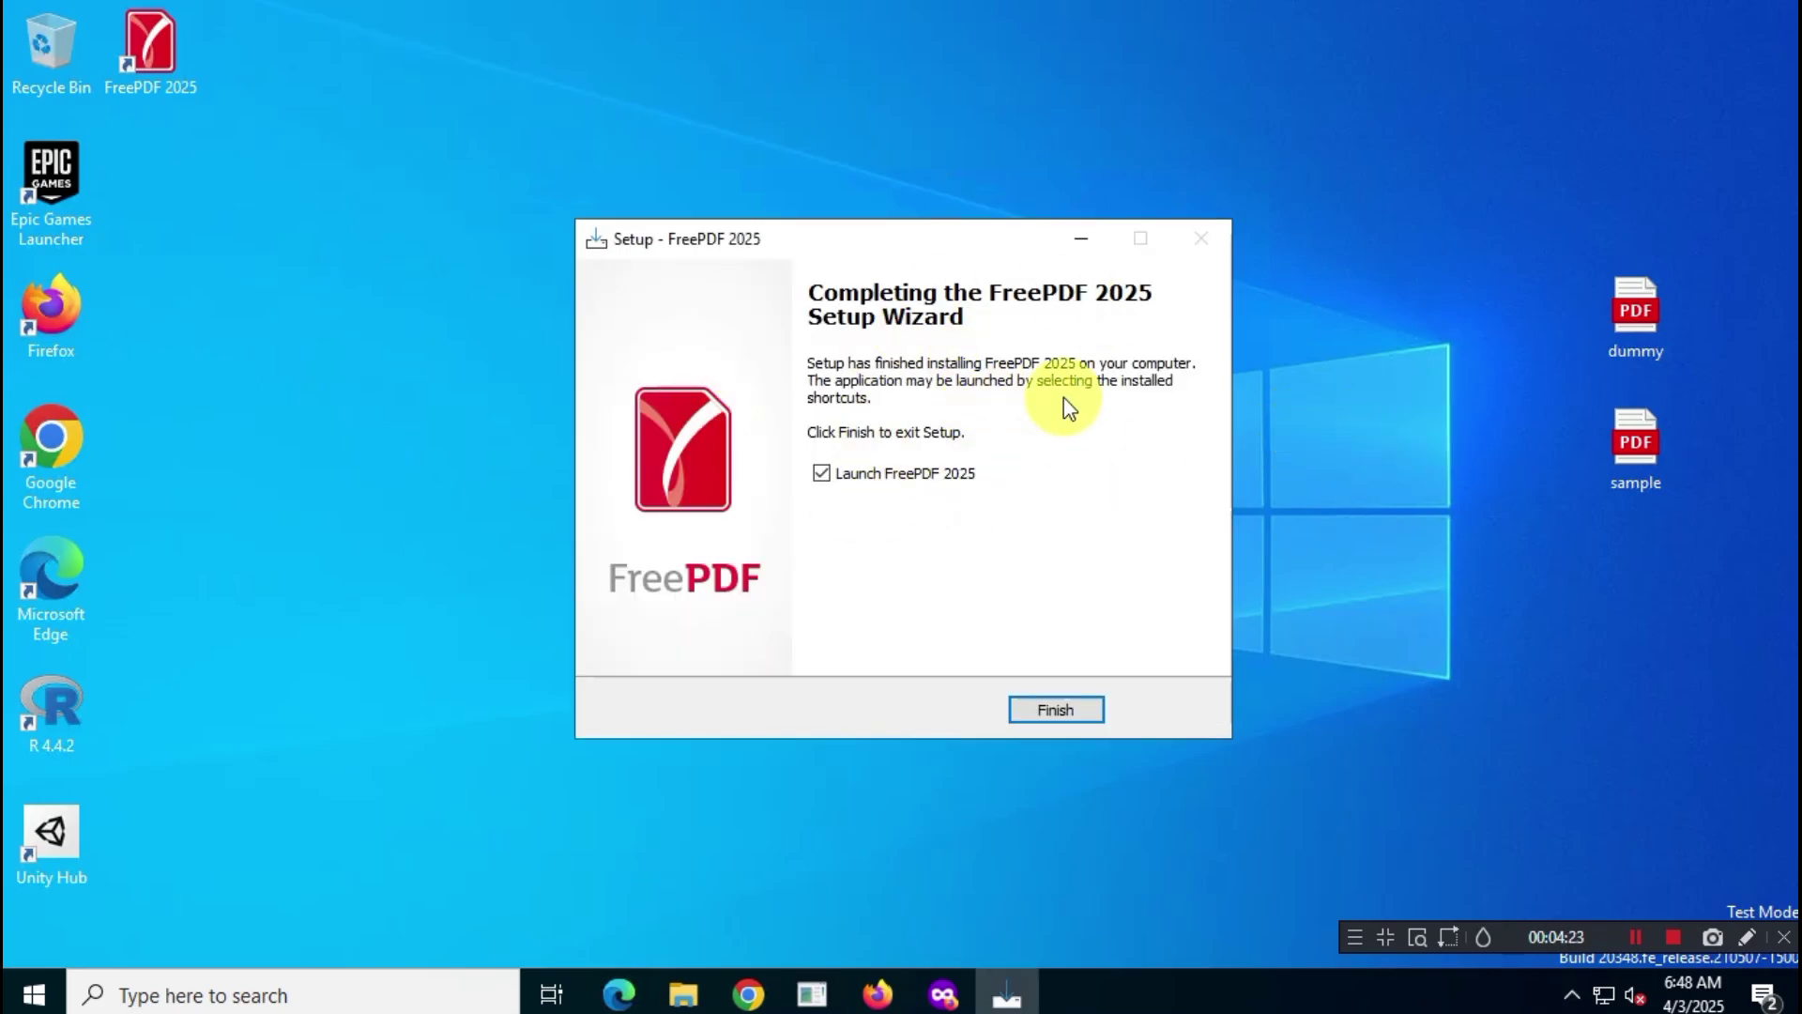
left_click(1055, 710)
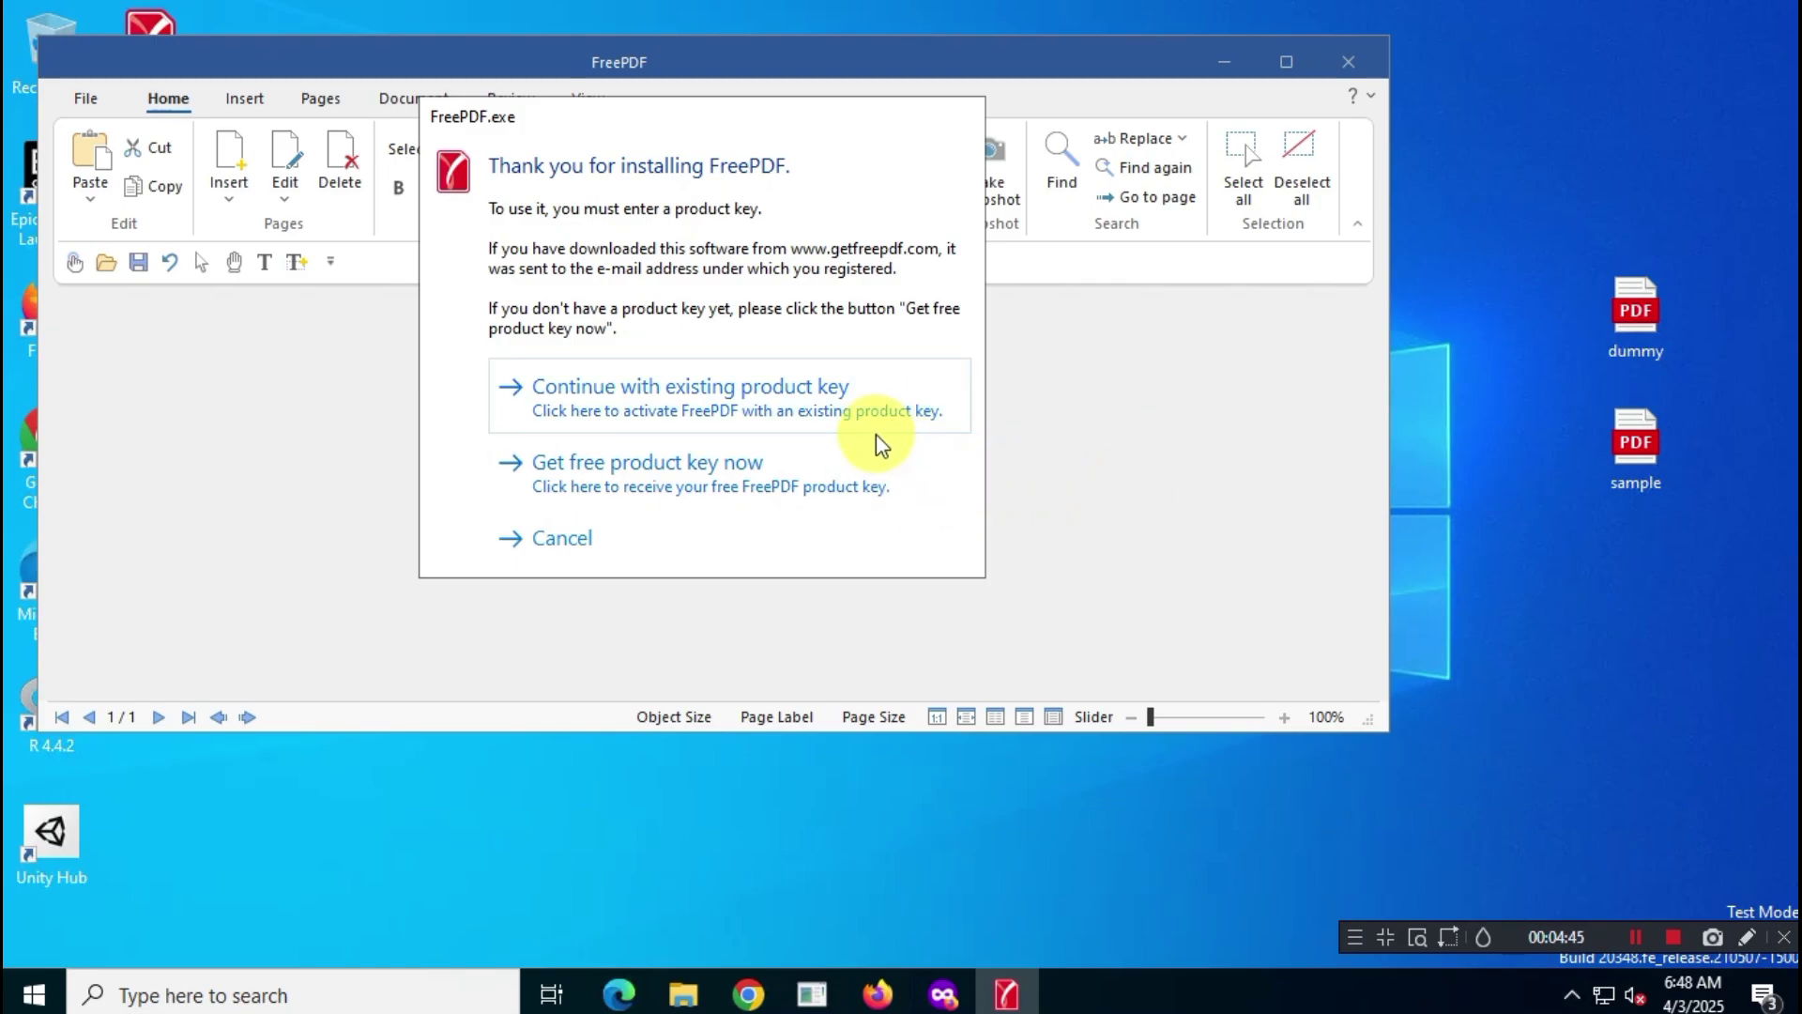
- Activate FreePDF 2025 with the existing product key copied from the Firefox page
left_click(924, 402)
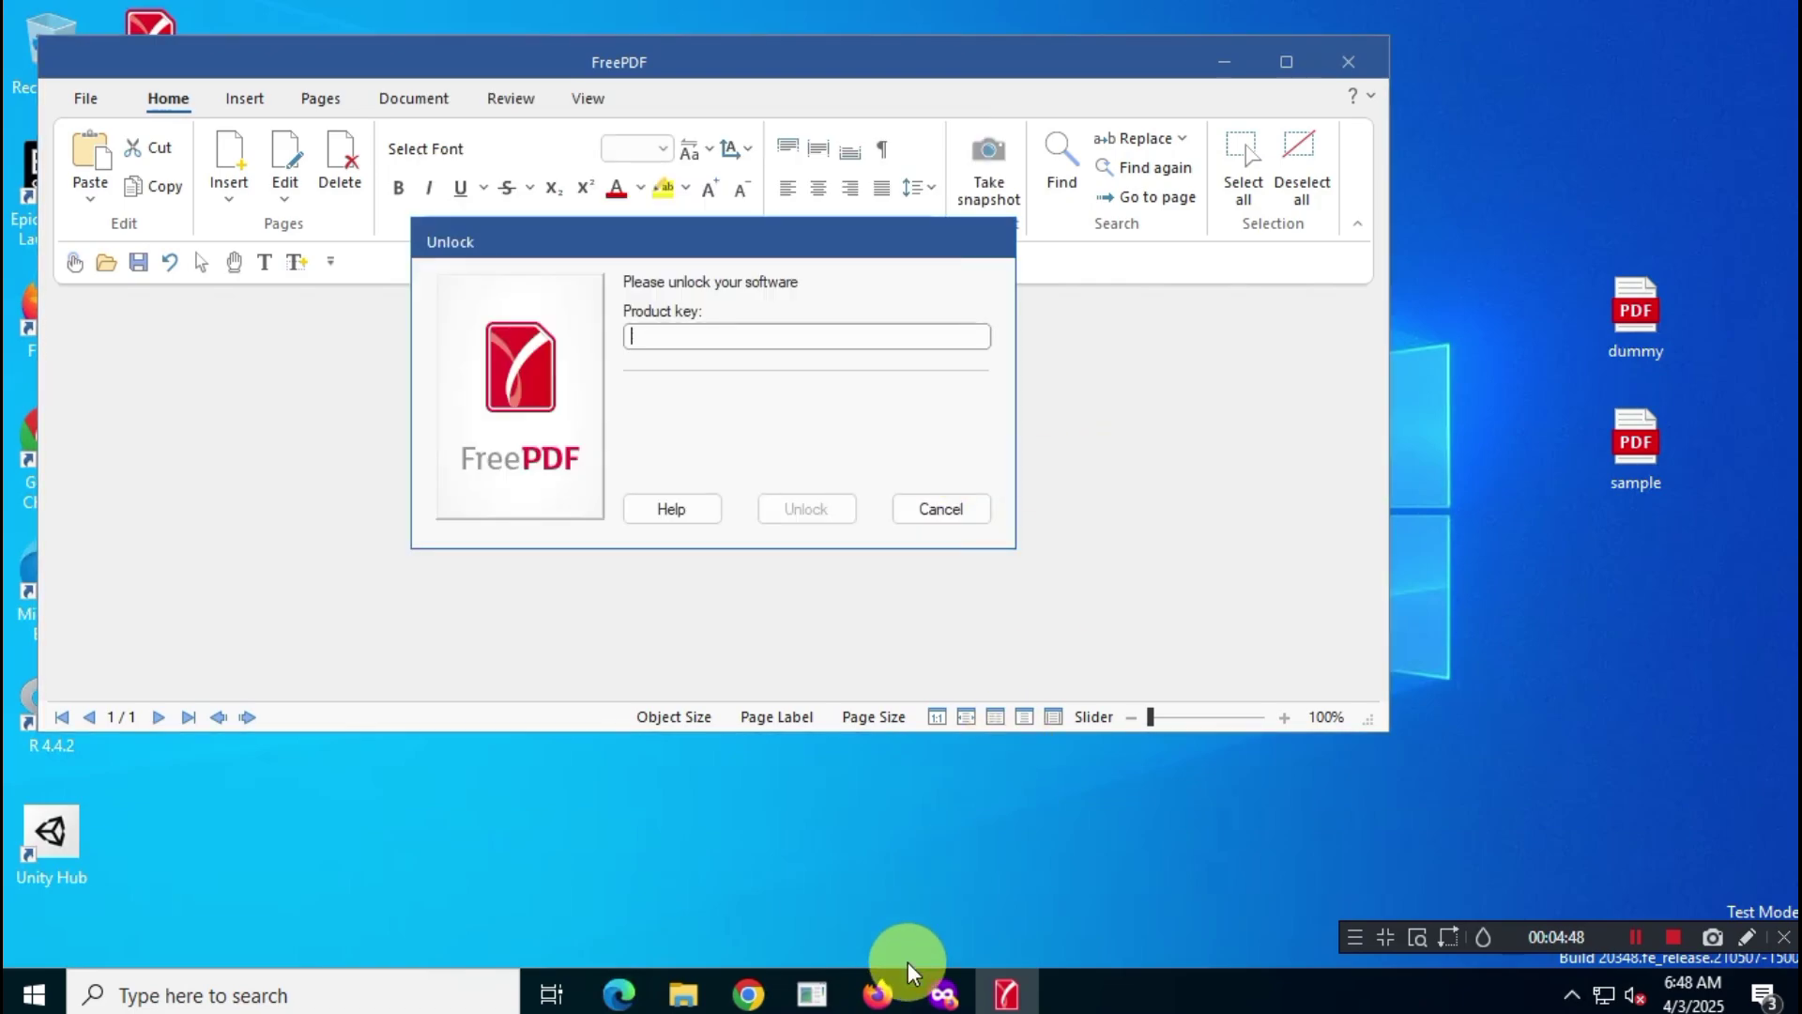
left_click(946, 988)
double_click(603, 712)
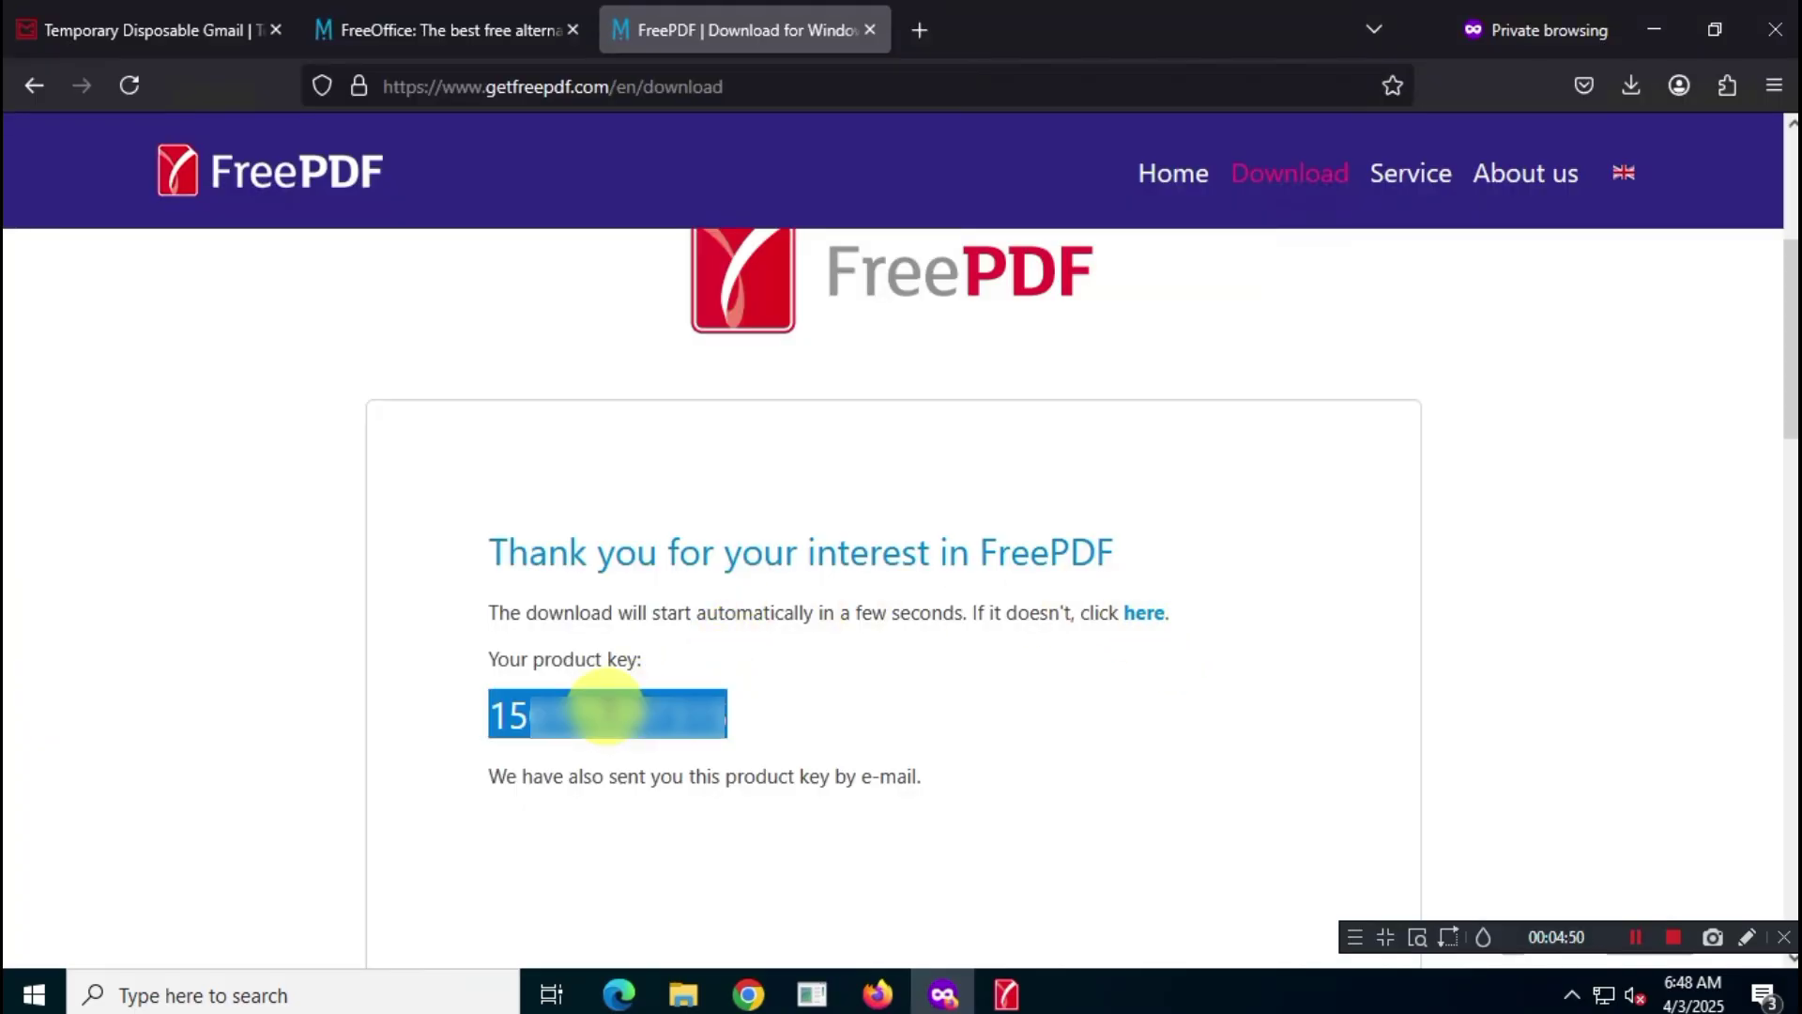
right_click(634, 709)
left_click(676, 364)
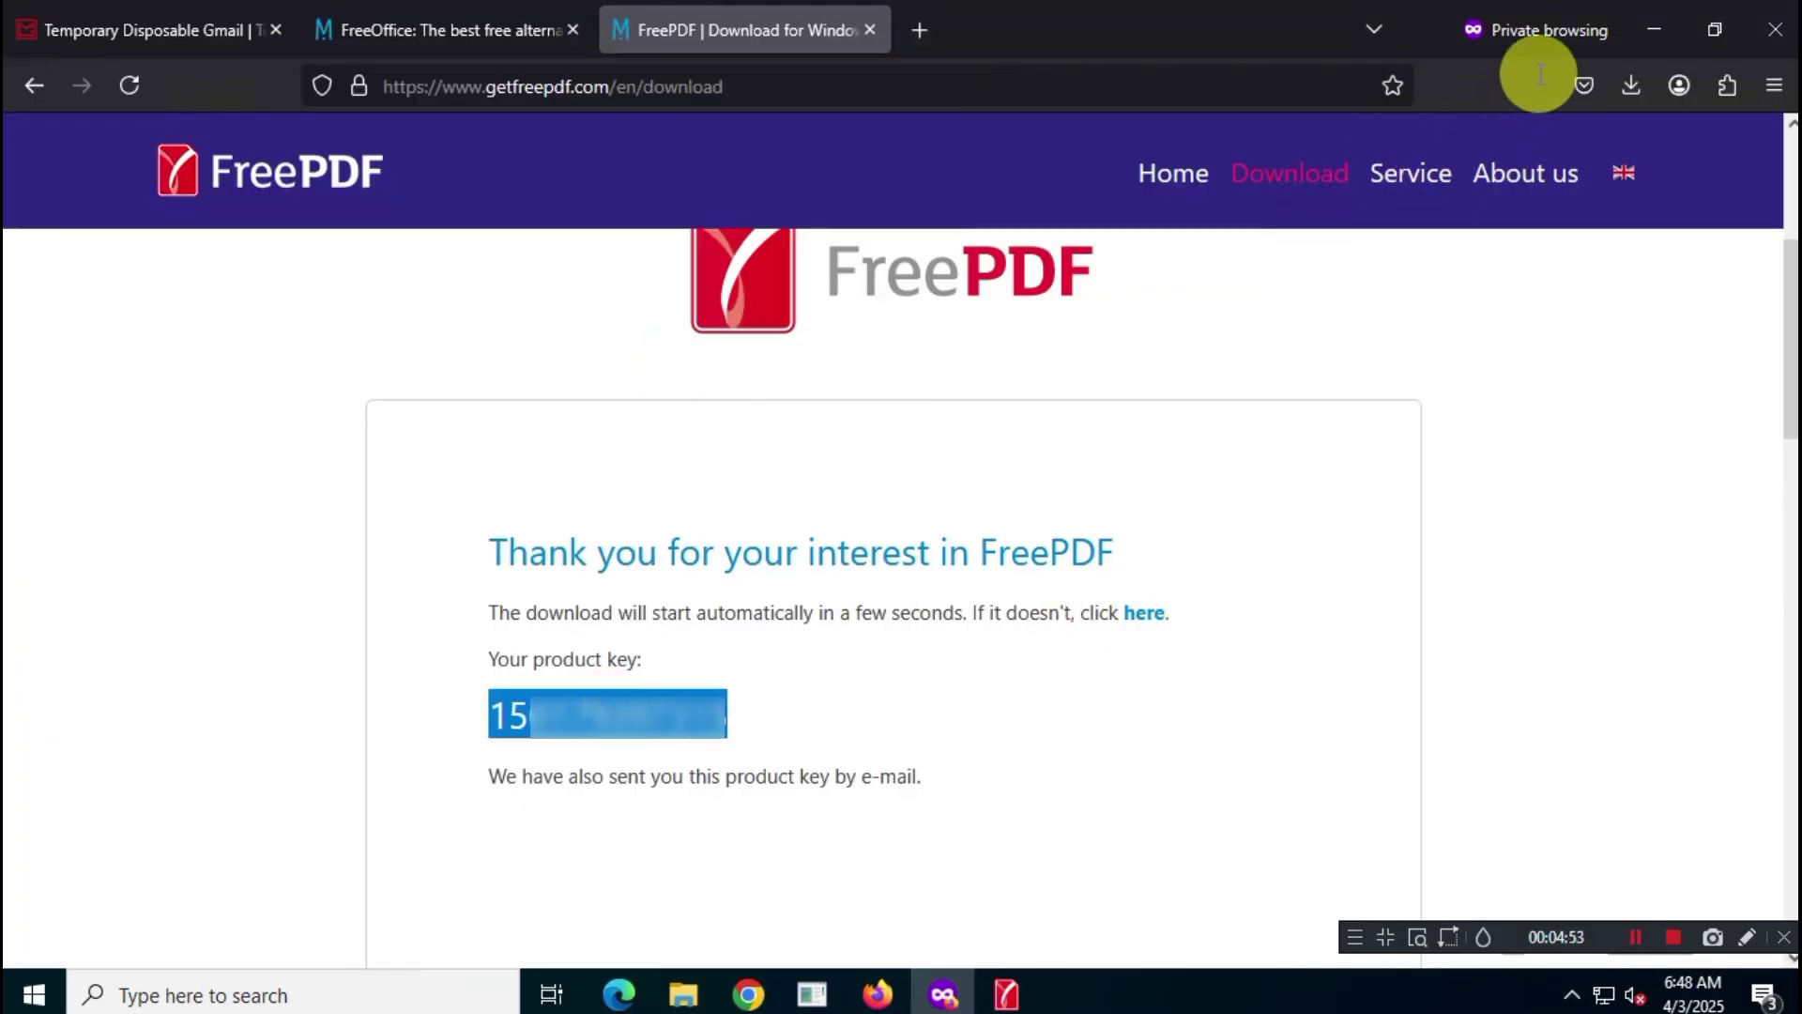
left_click(1654, 30)
key("ctrl+v")
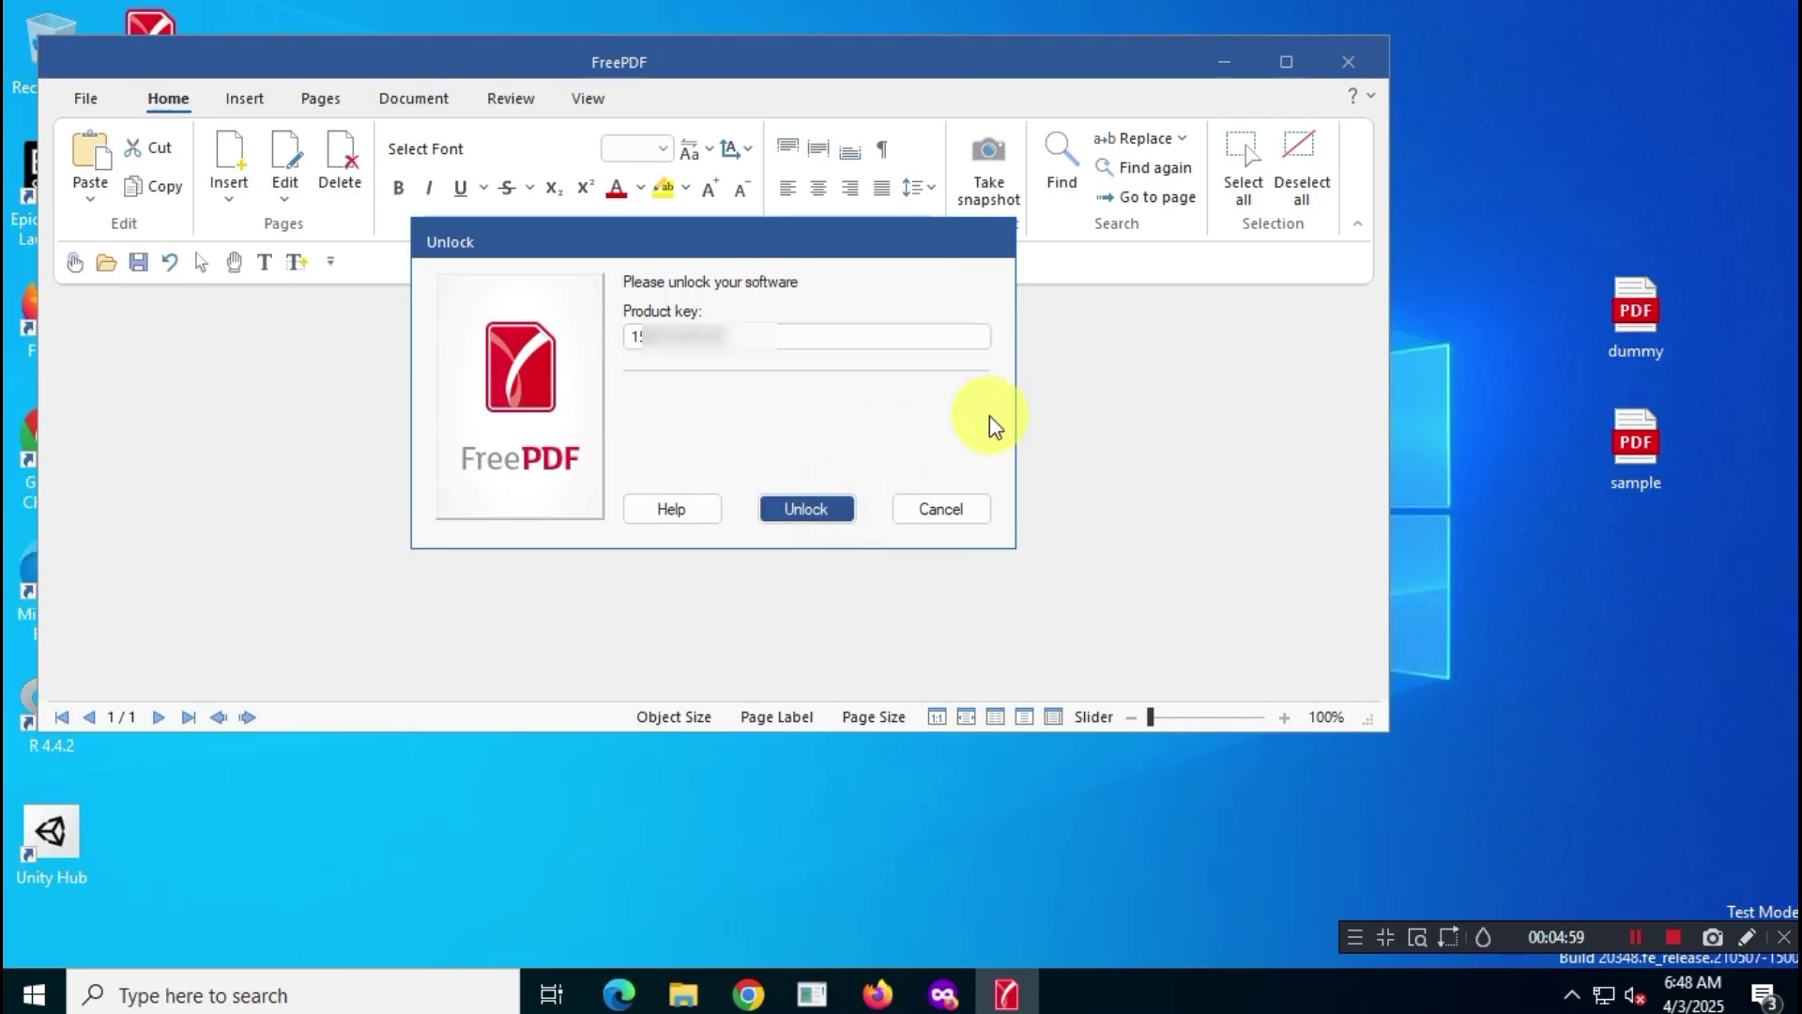
key("Return")
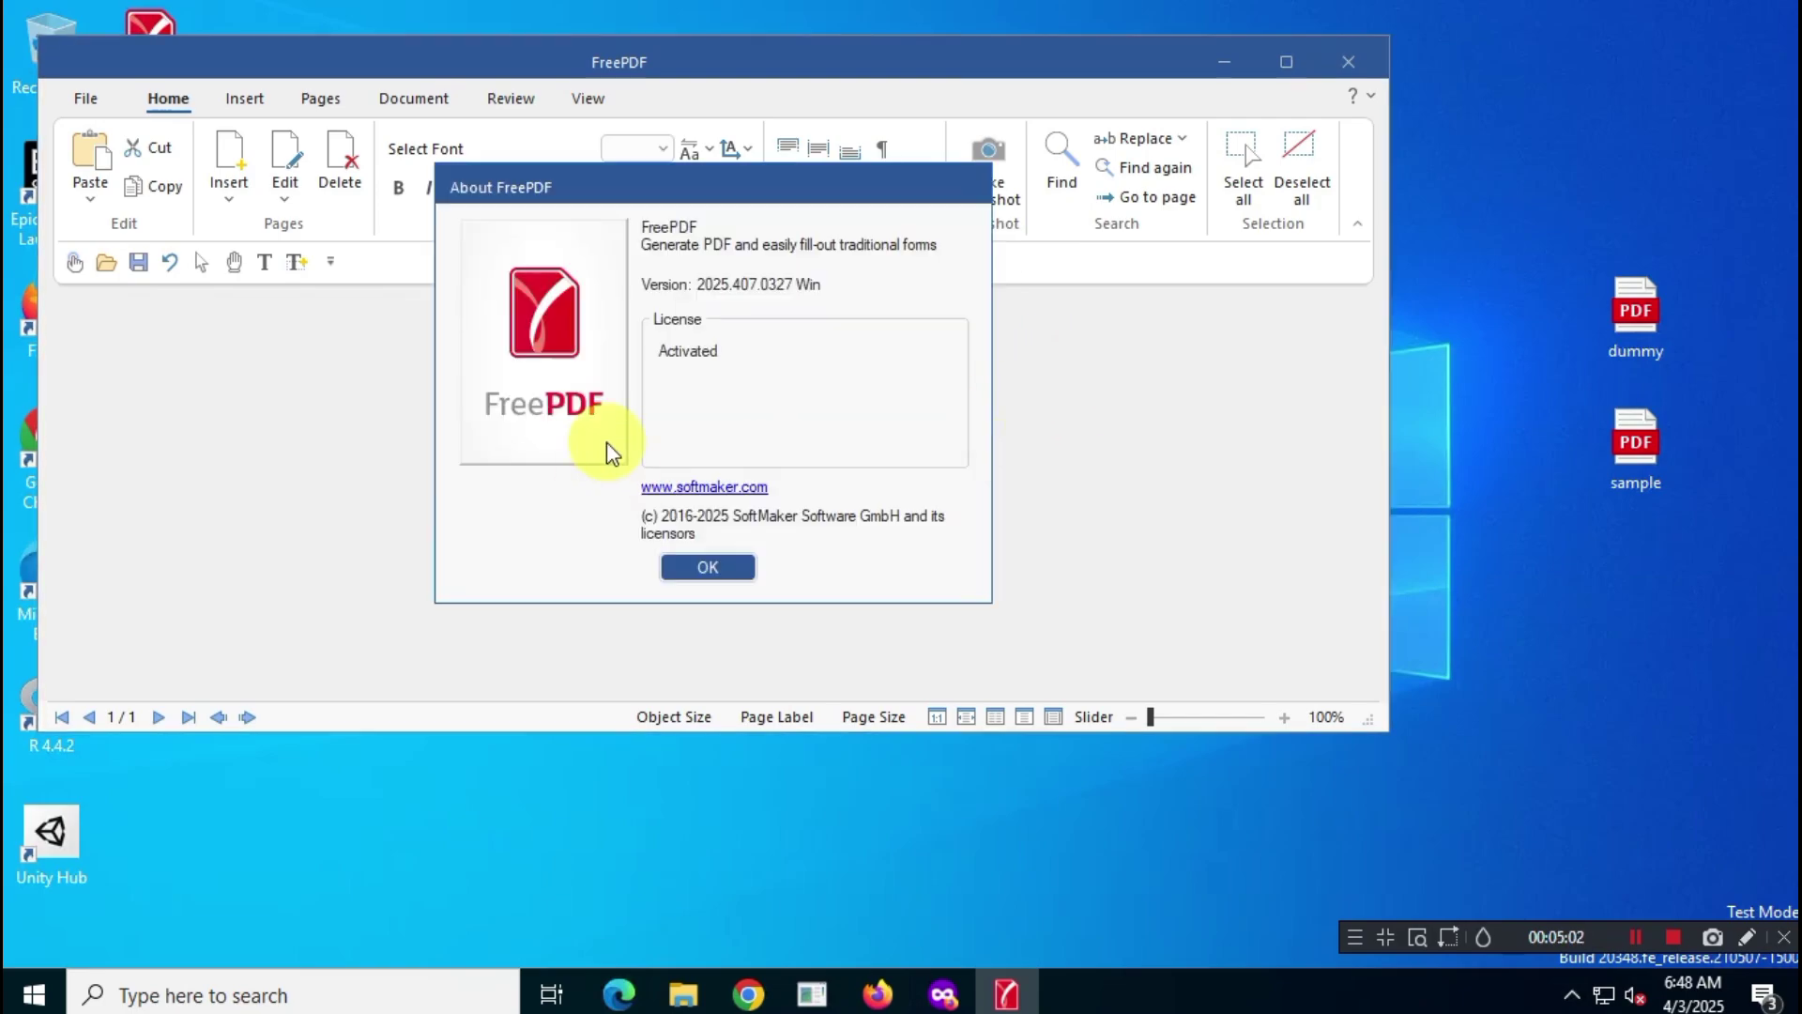
left_click(714, 565)
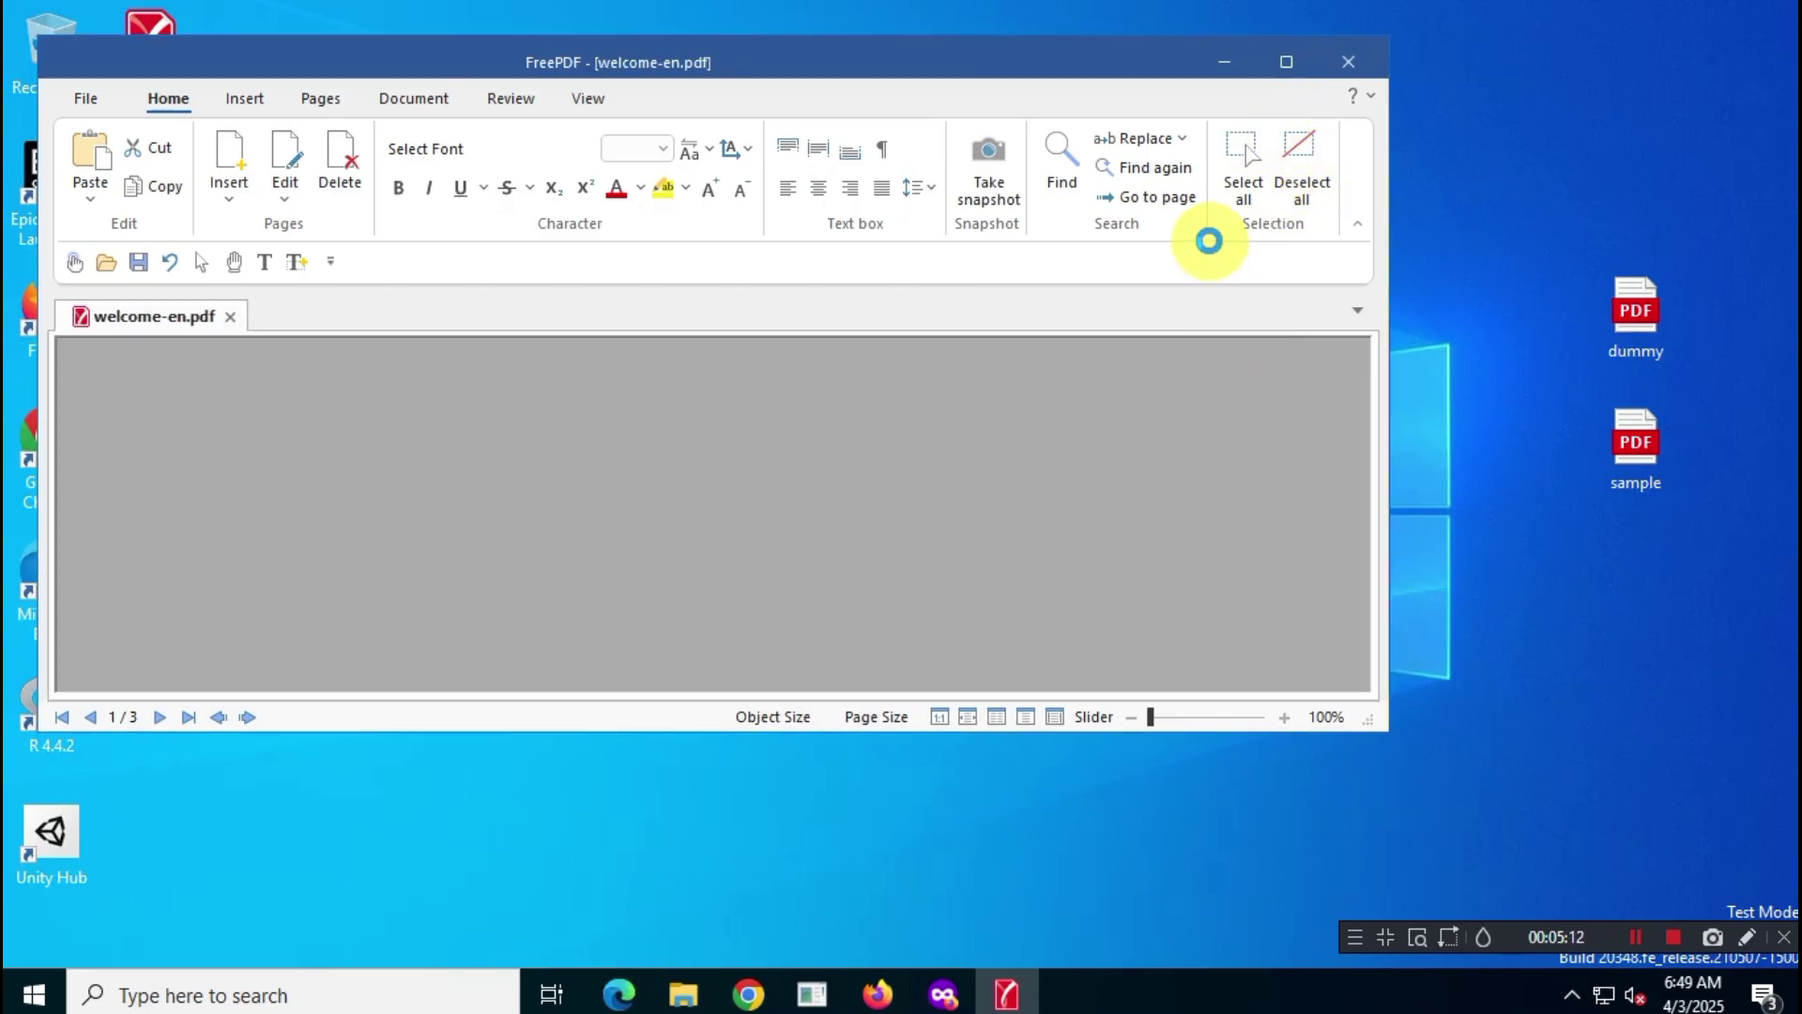
- Maximize FreePDF, collapse the ribbon and place the quick access toolbar above it
left_click(1286, 62)
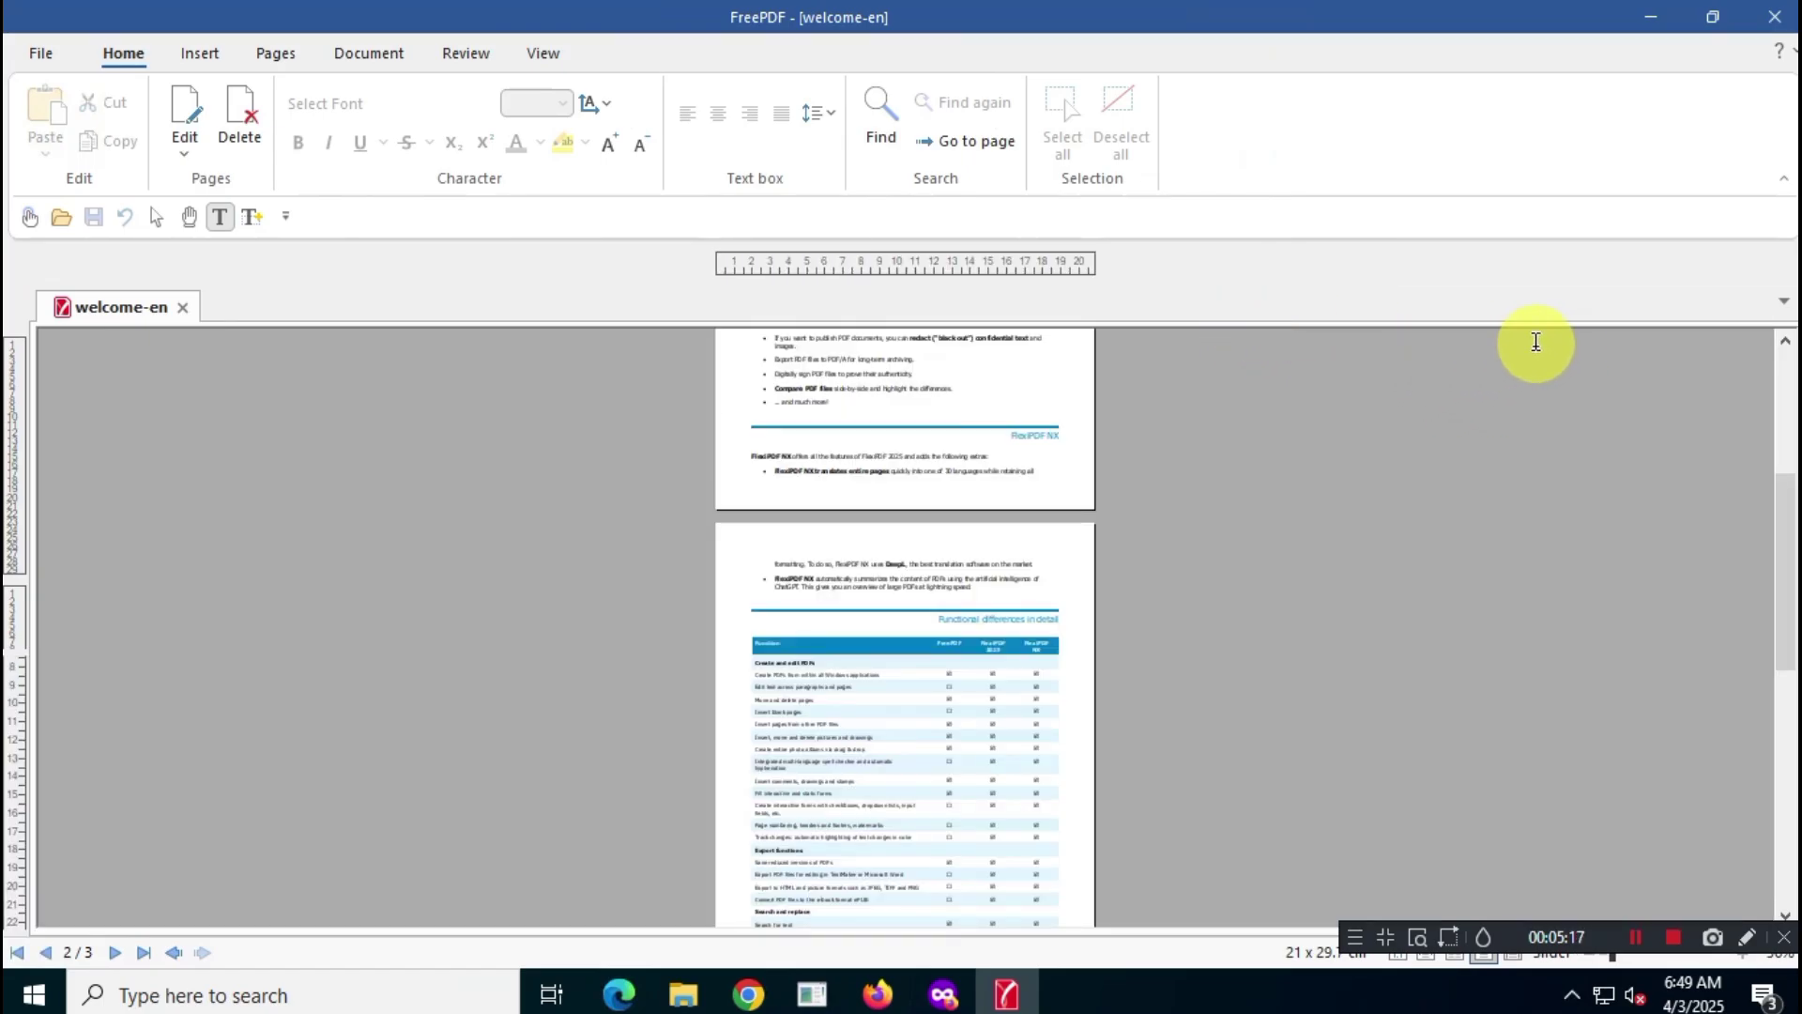
left_click(1784, 179)
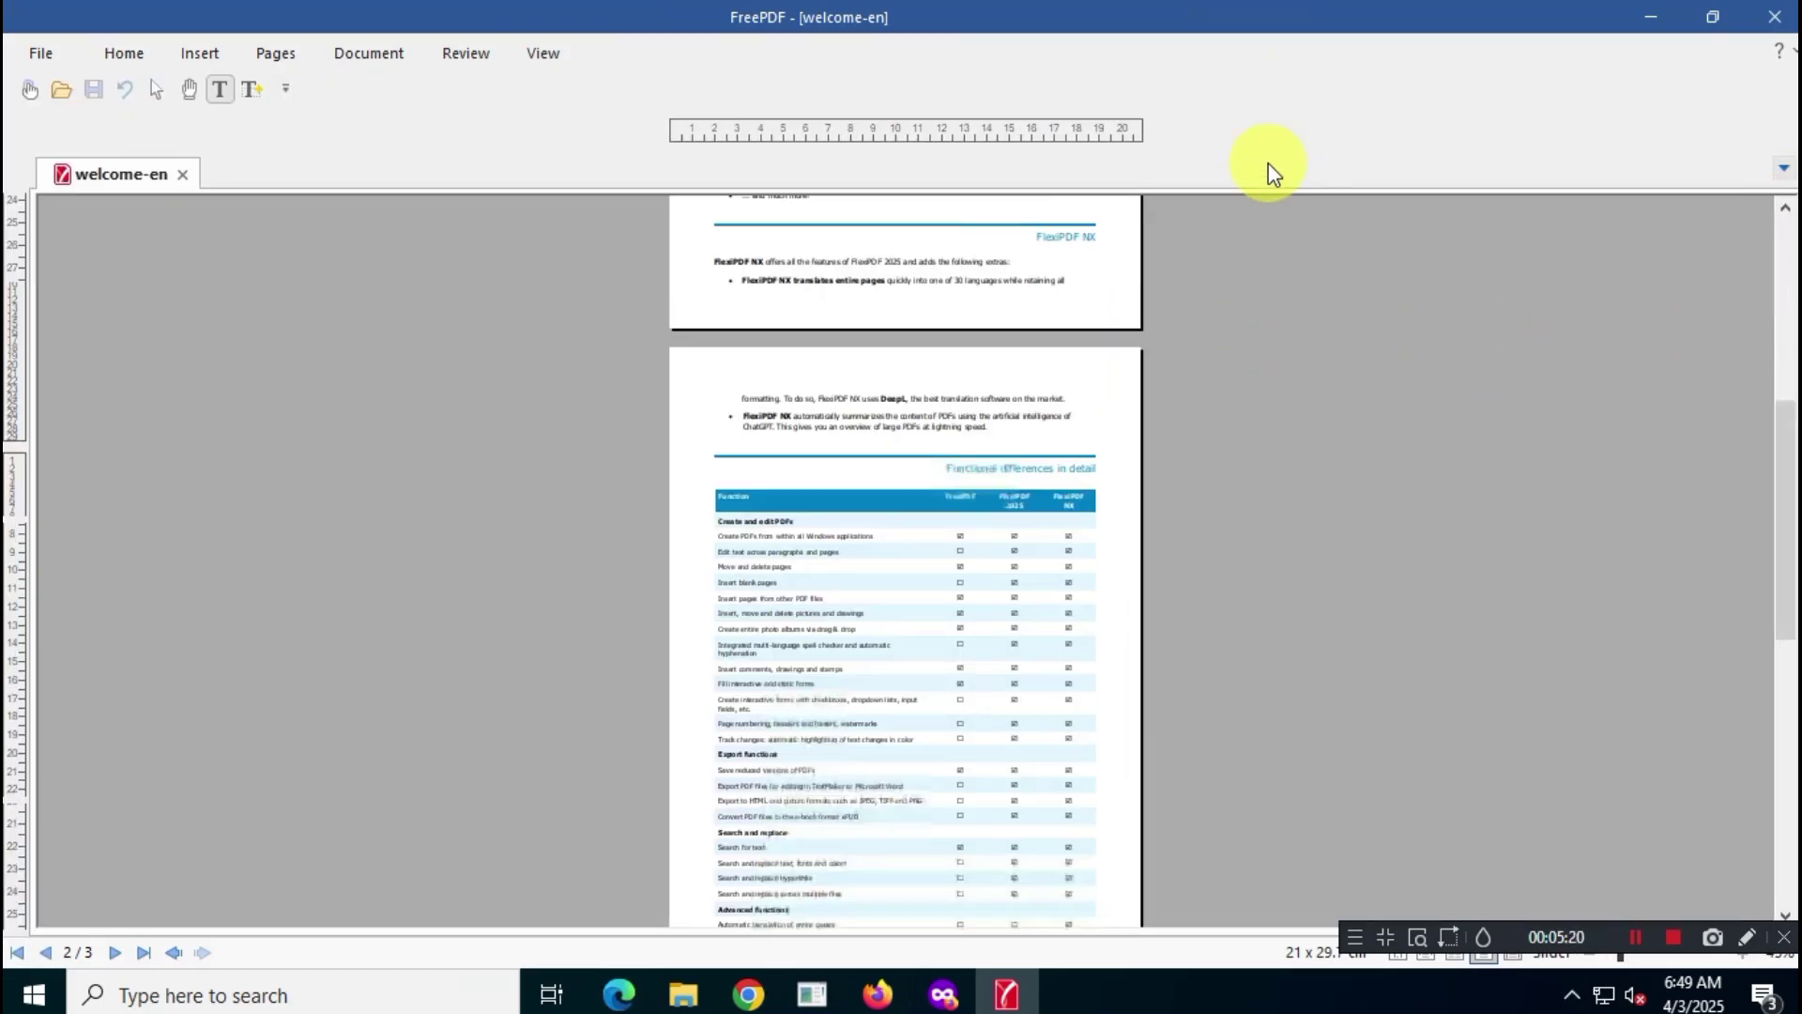
left_click(285, 88)
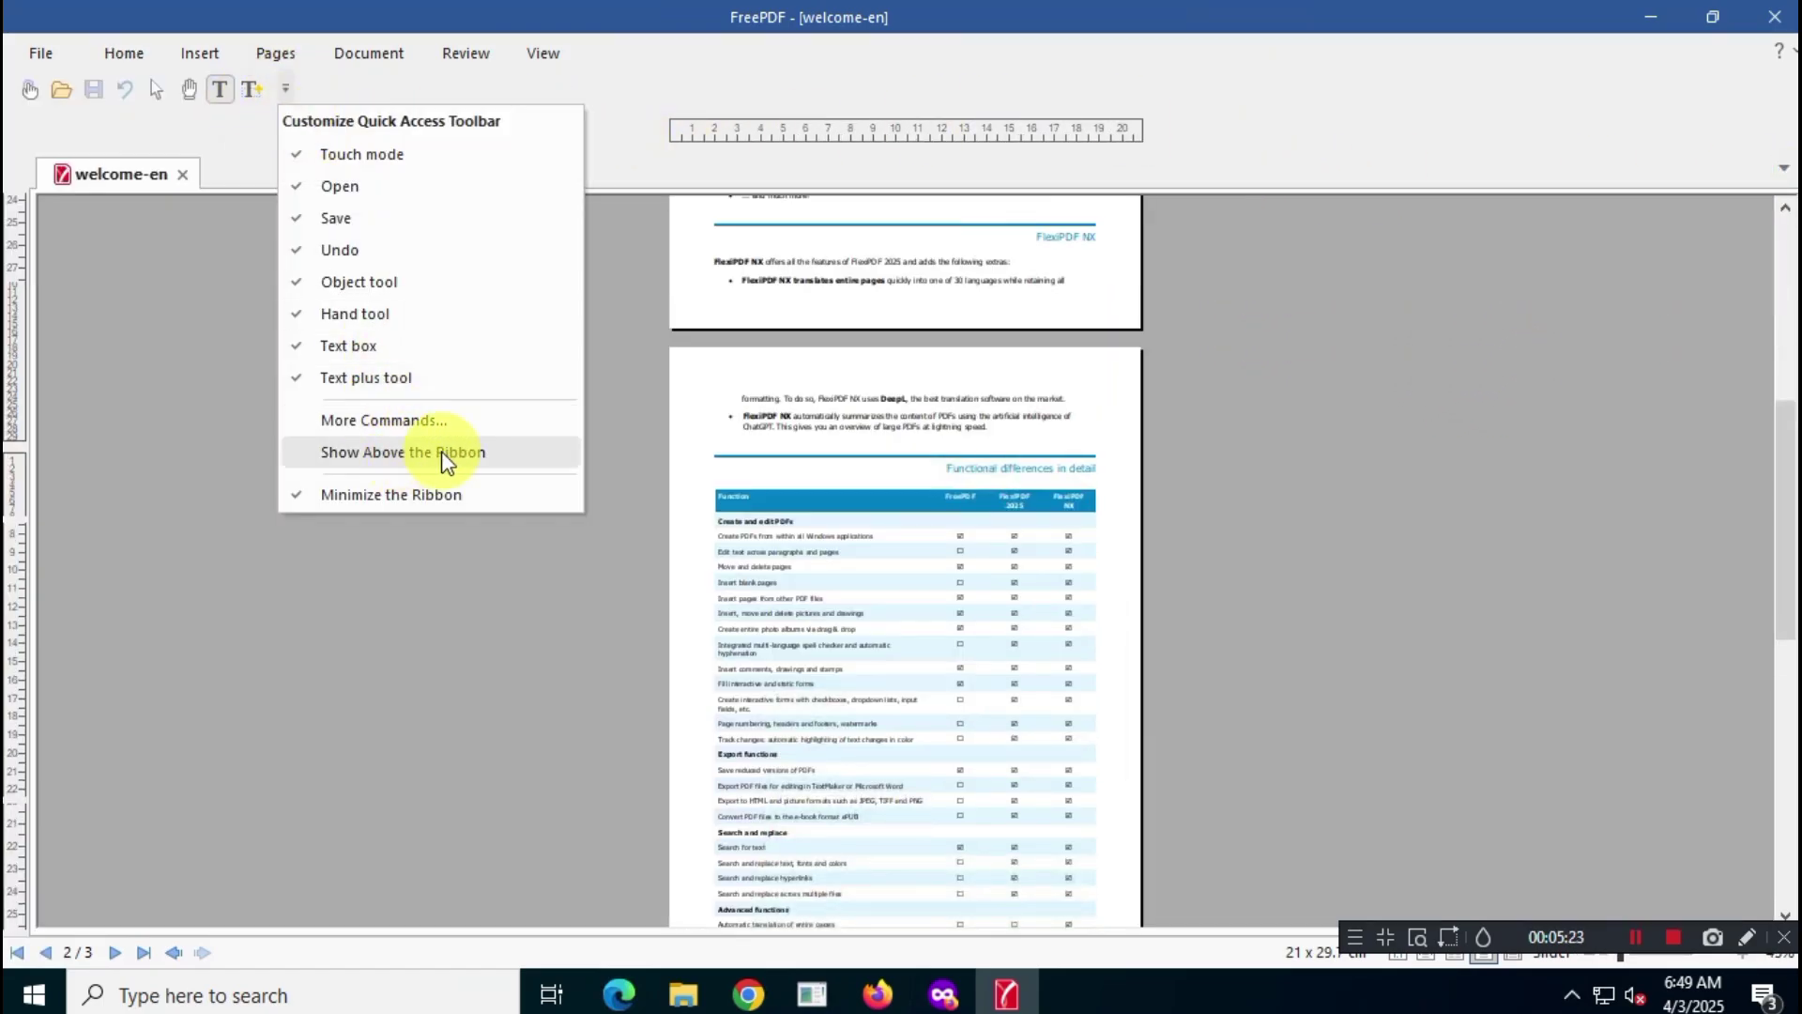
left_click(620, 353)
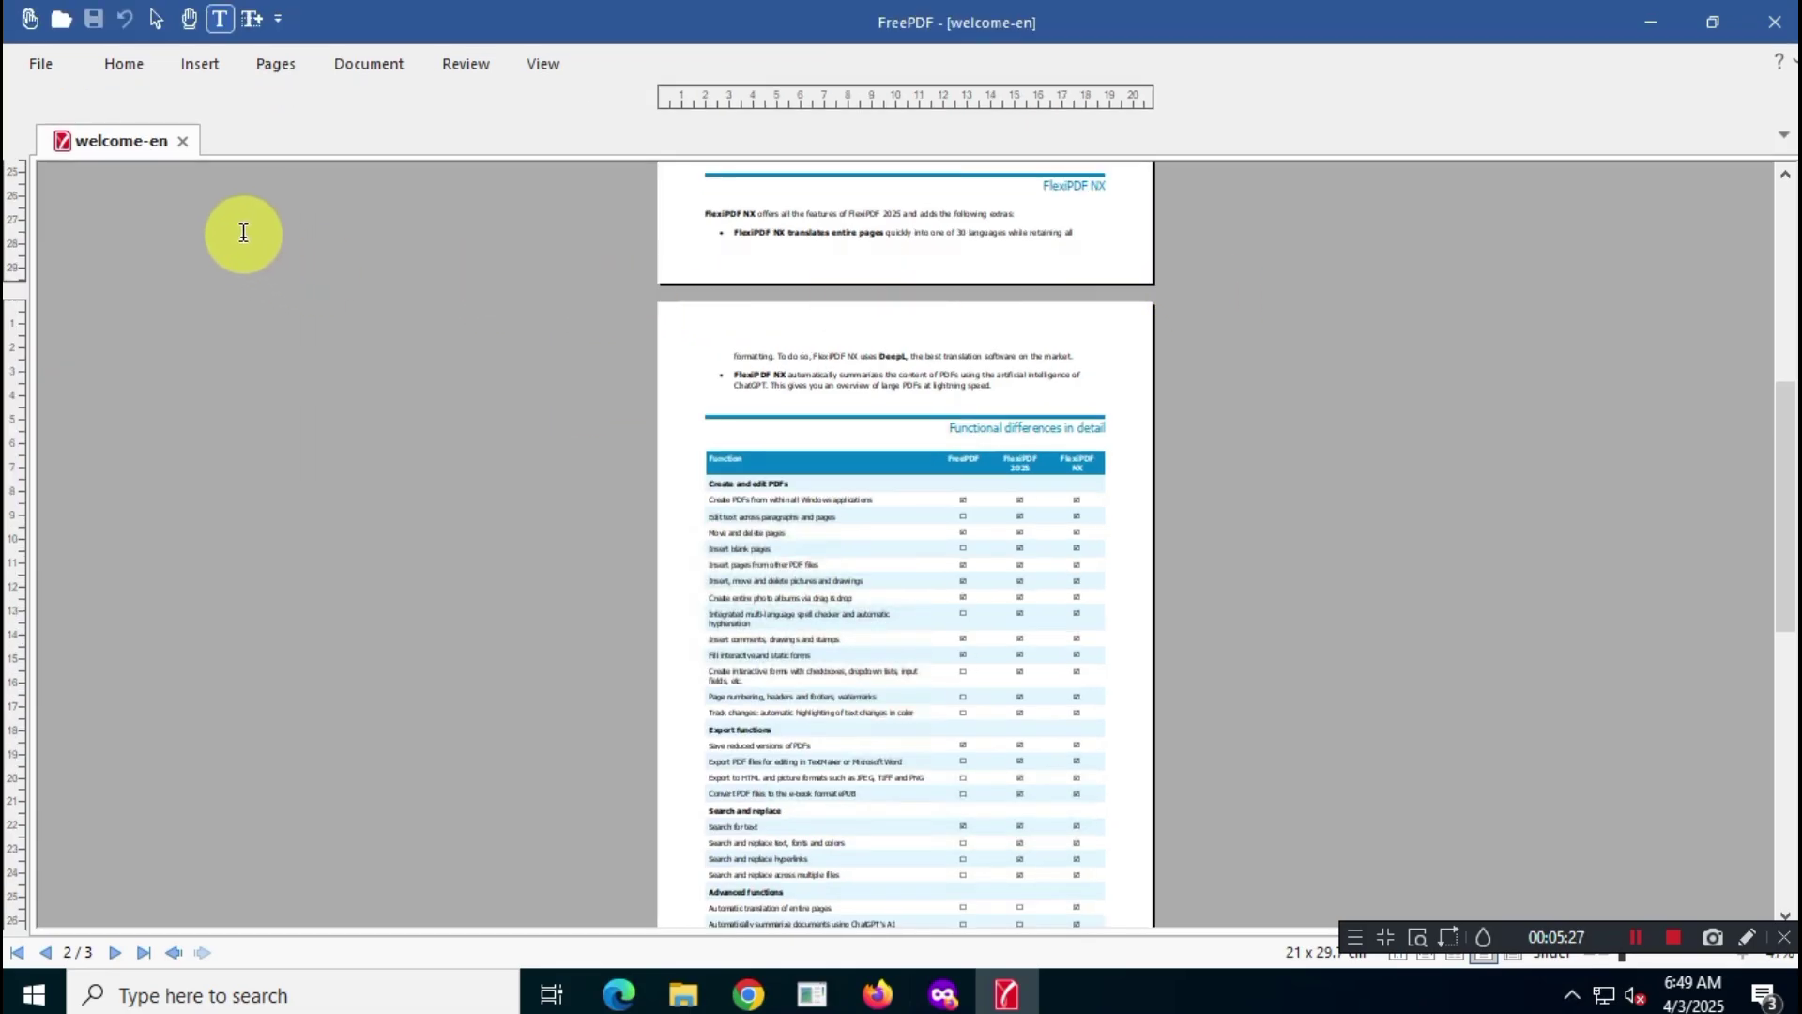
- Set Default Zoom to Fit Width under Options > Loading and fit the current page to width
left_click(45, 65)
left_click(99, 715)
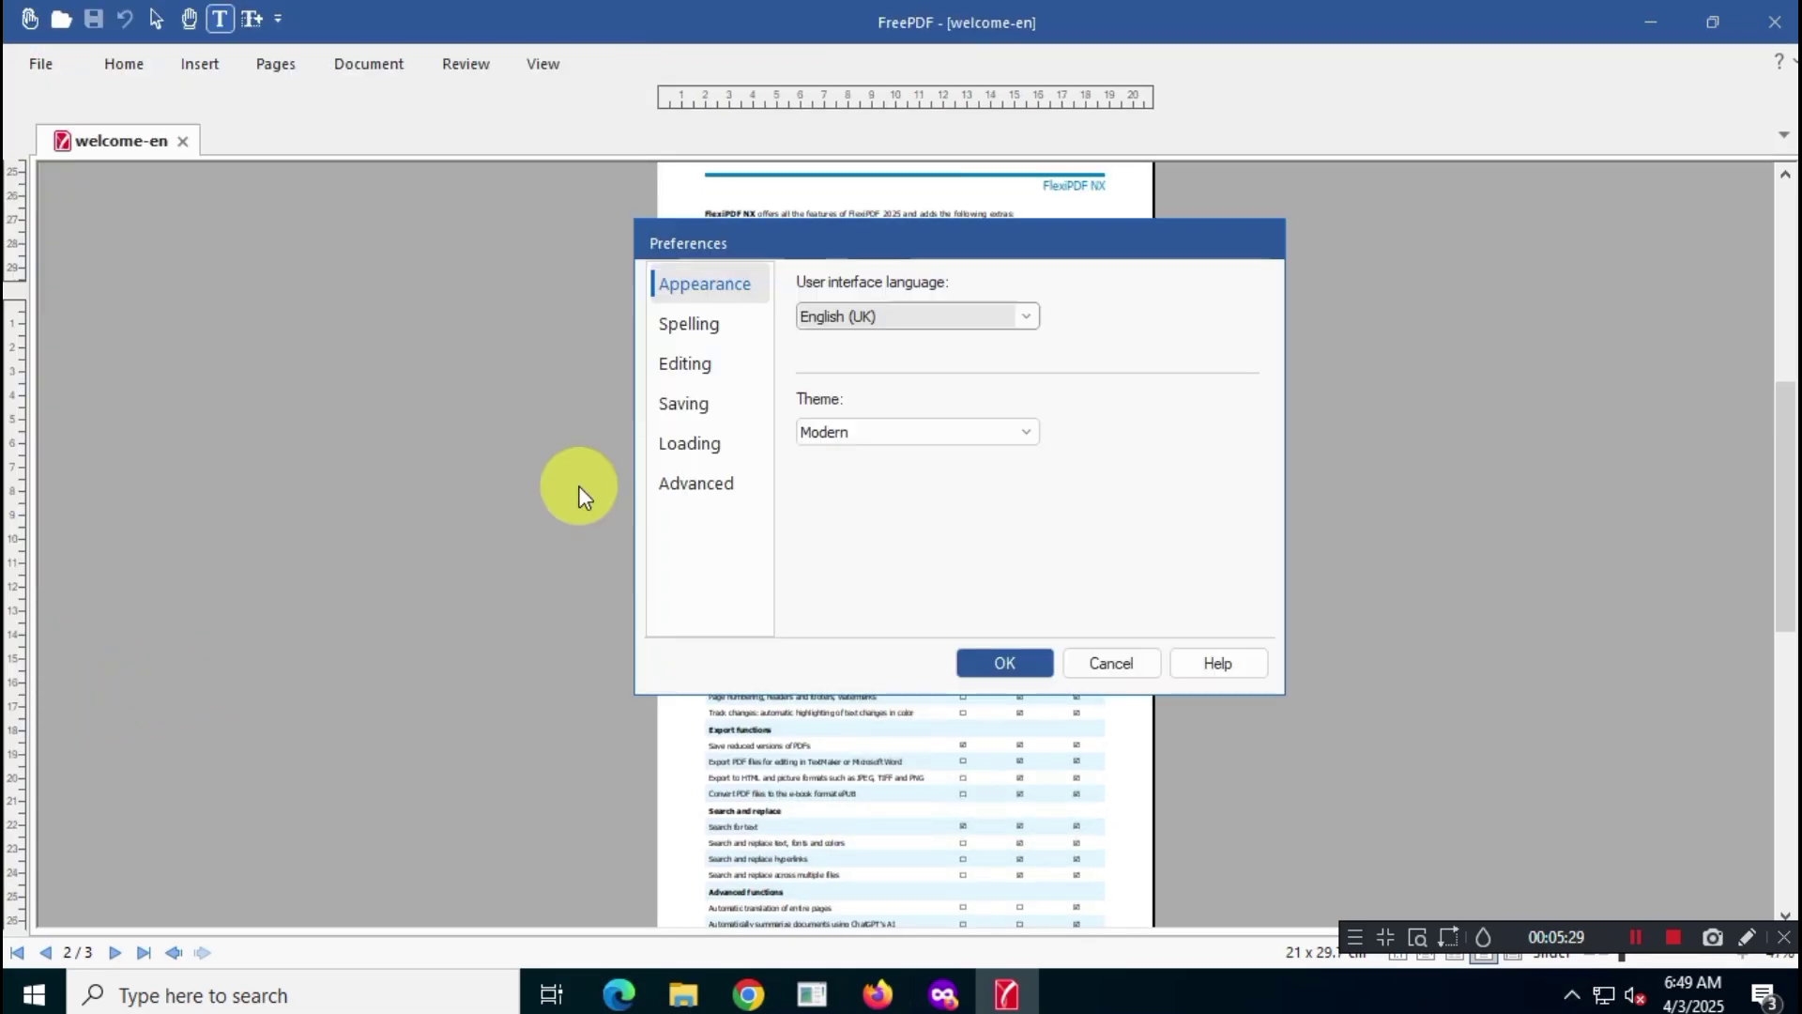
left_click(729, 430)
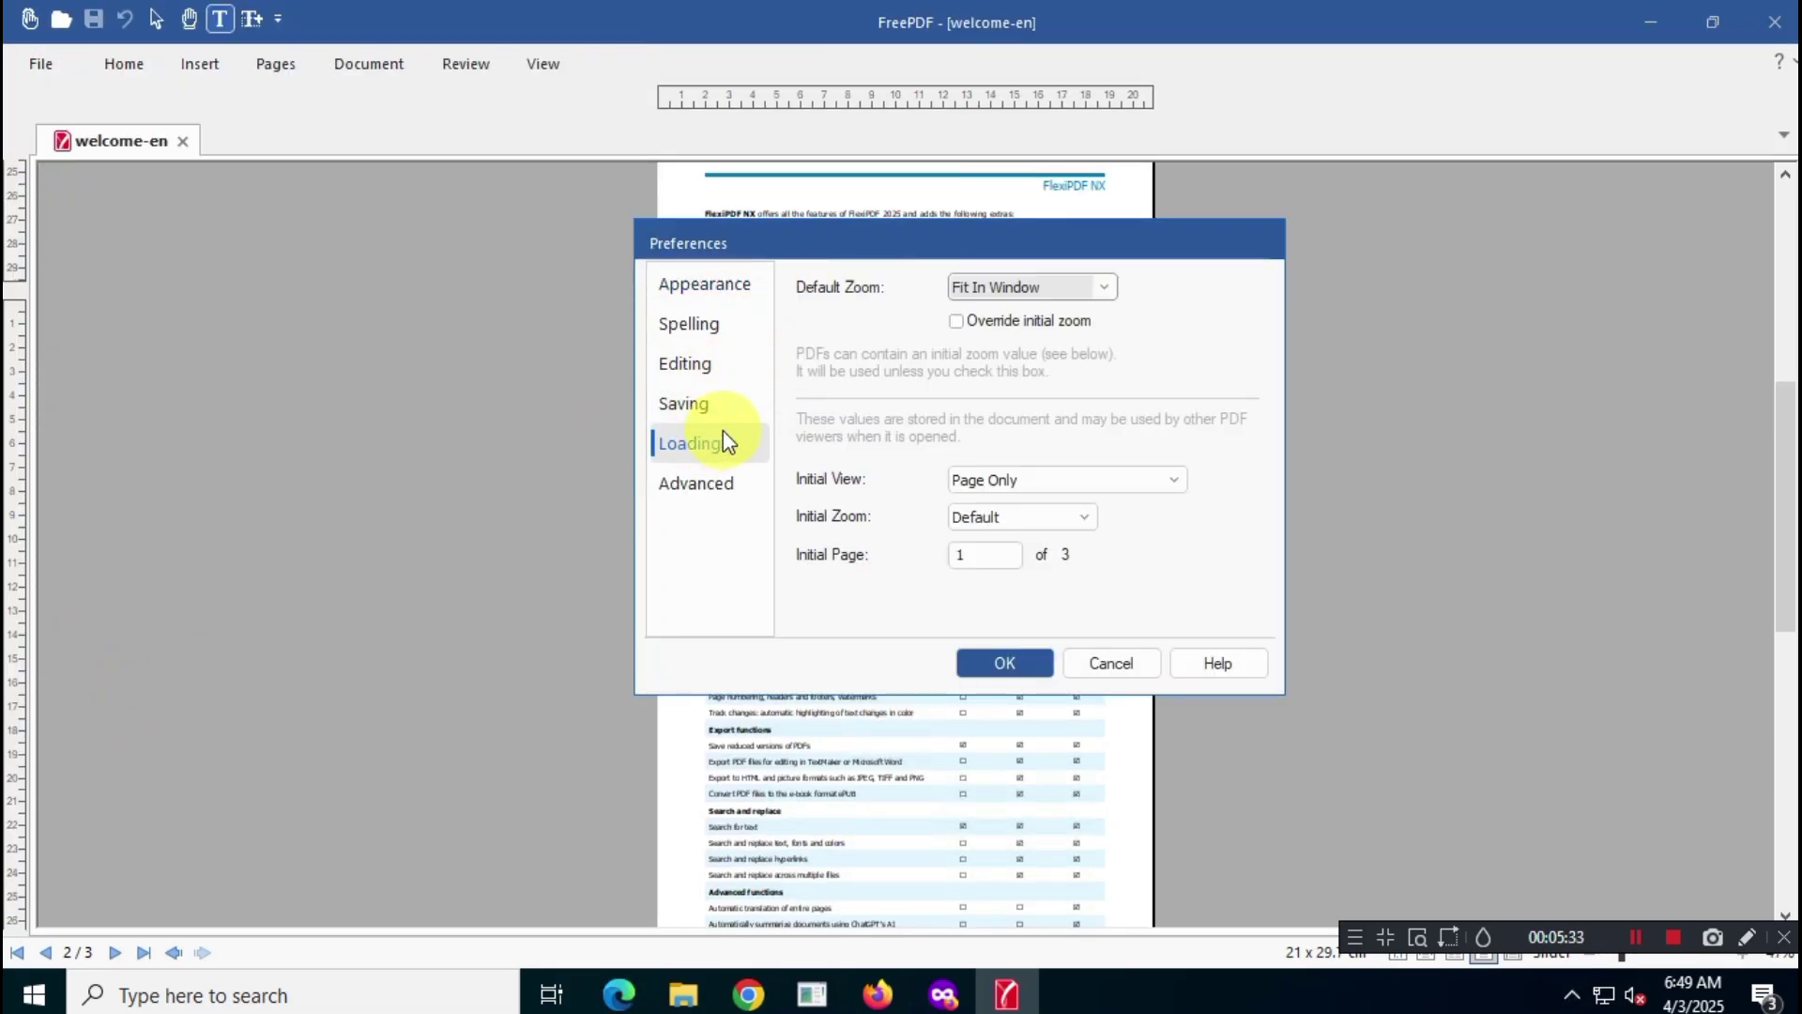
left_click(1080, 286)
left_click(985, 348)
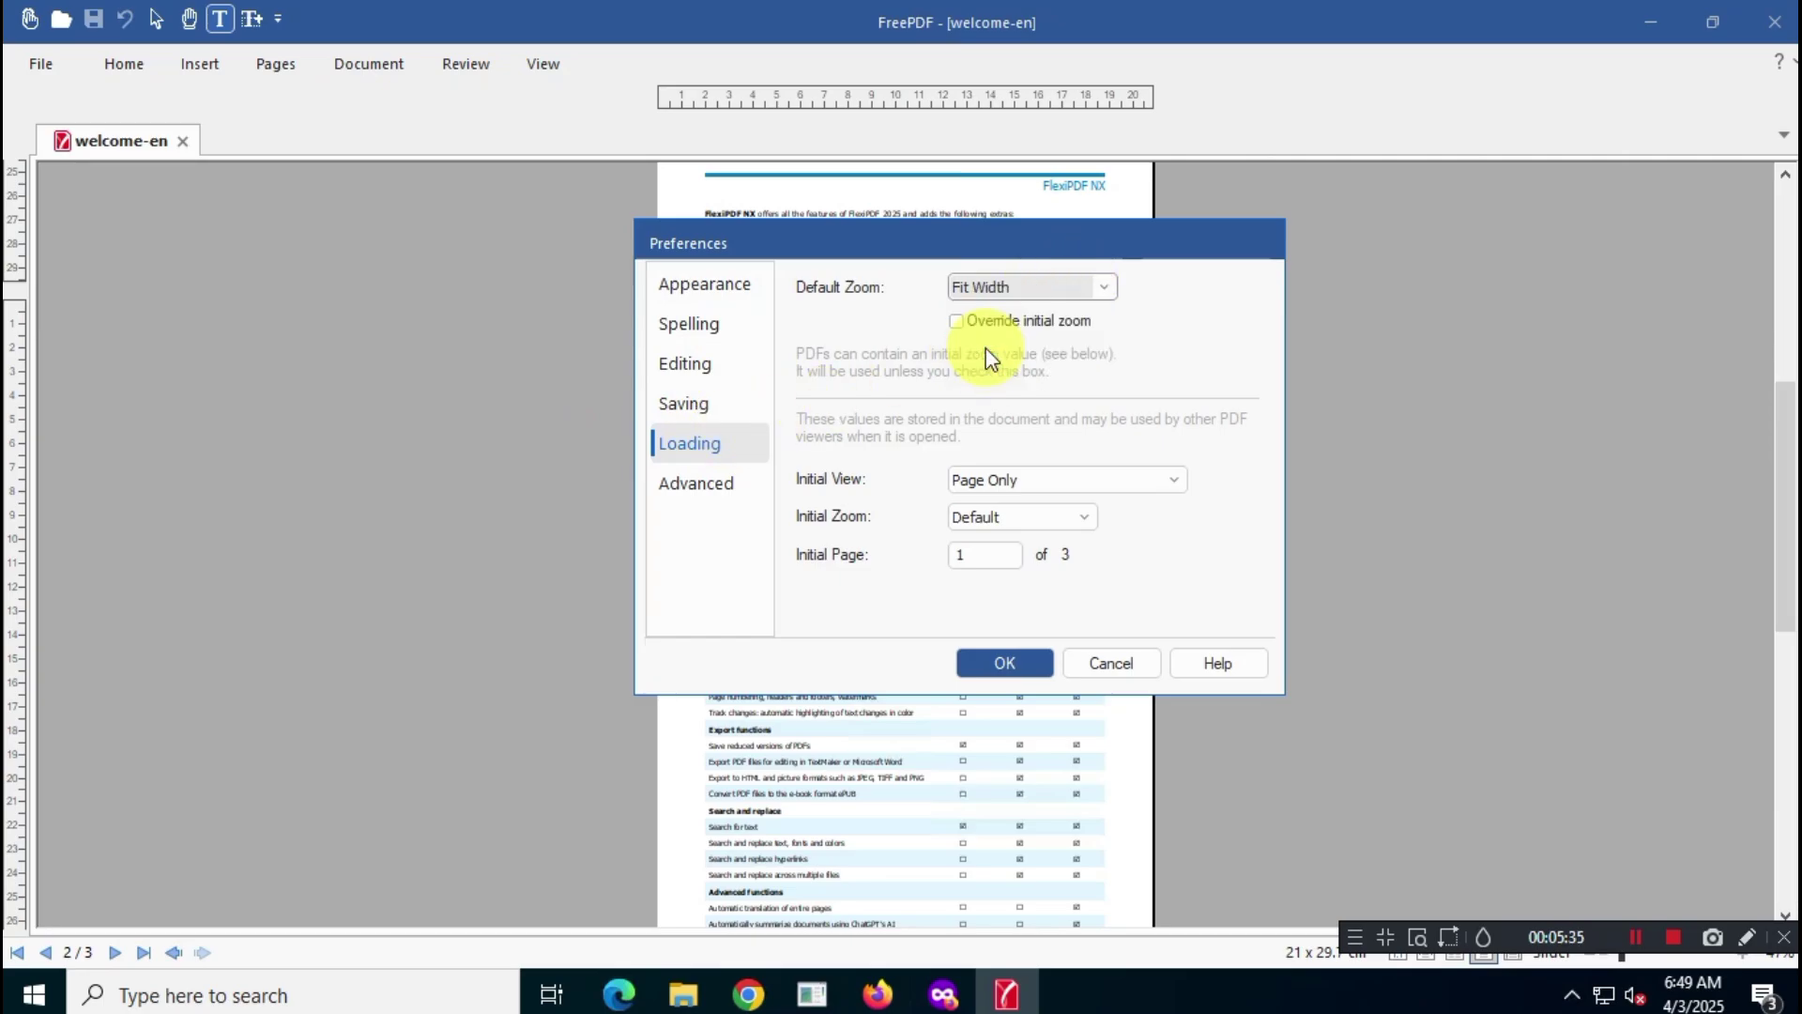
left_click(1040, 665)
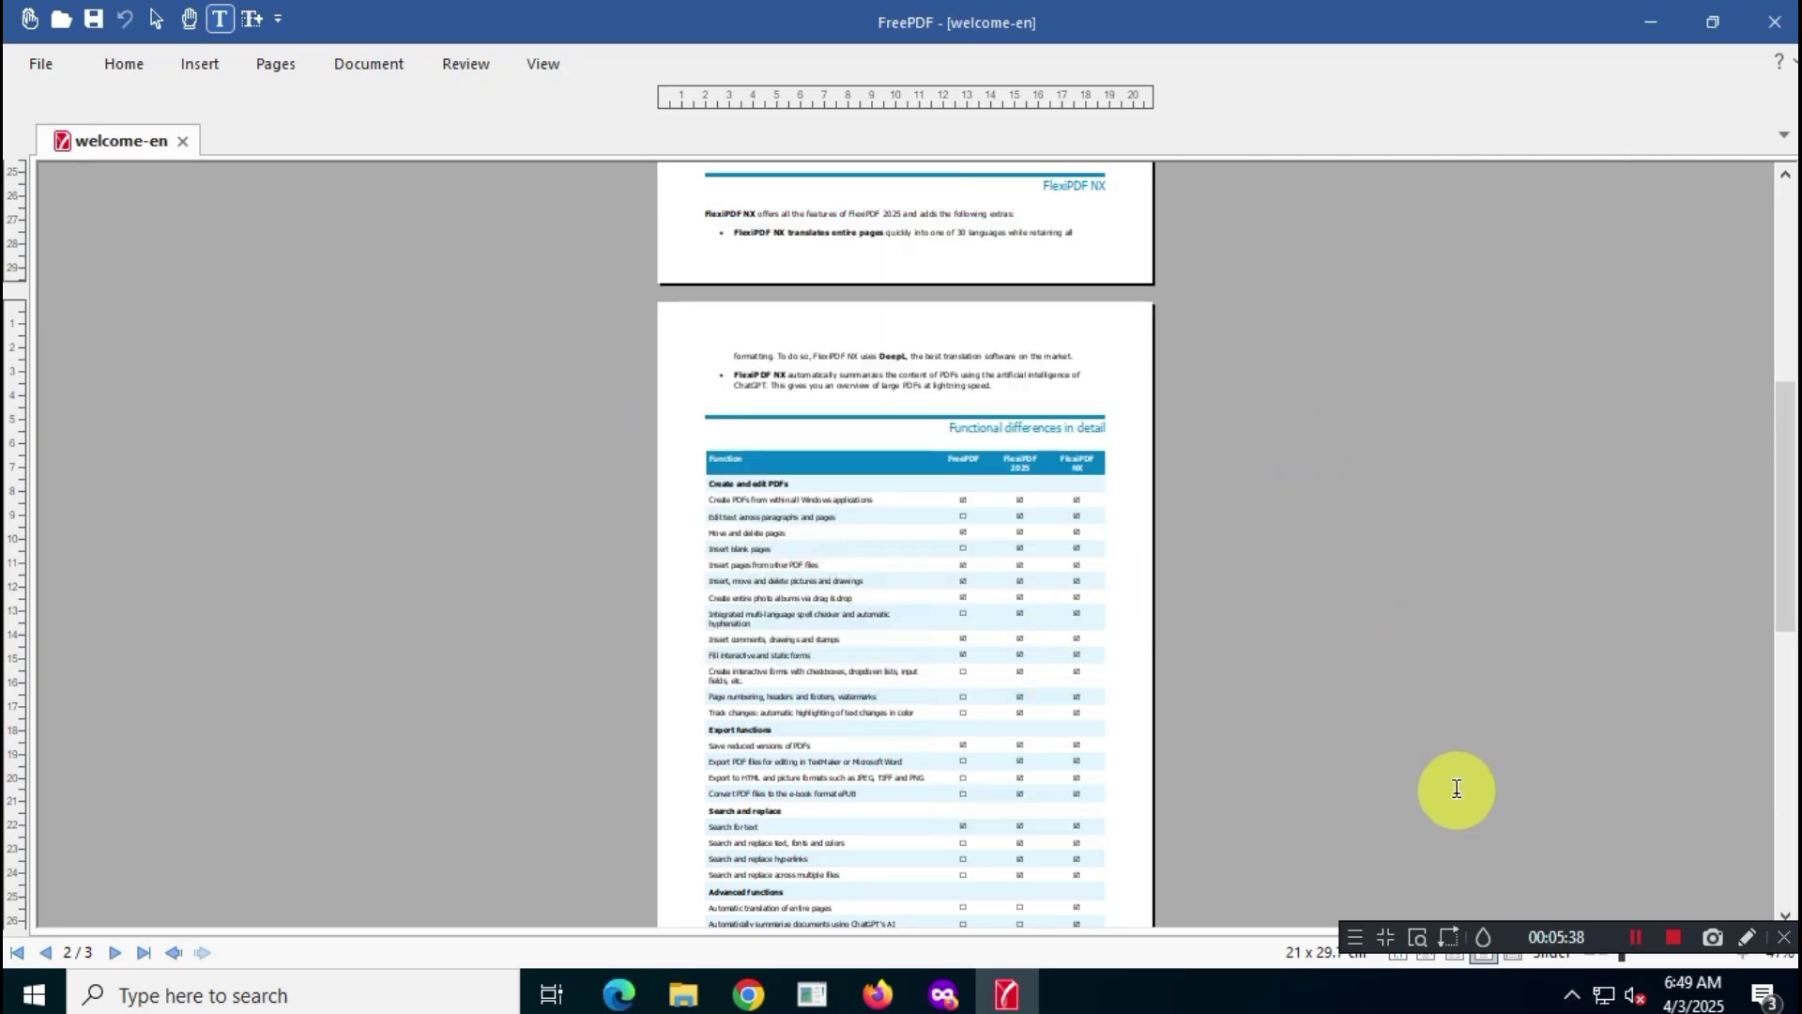
left_click(1427, 954)
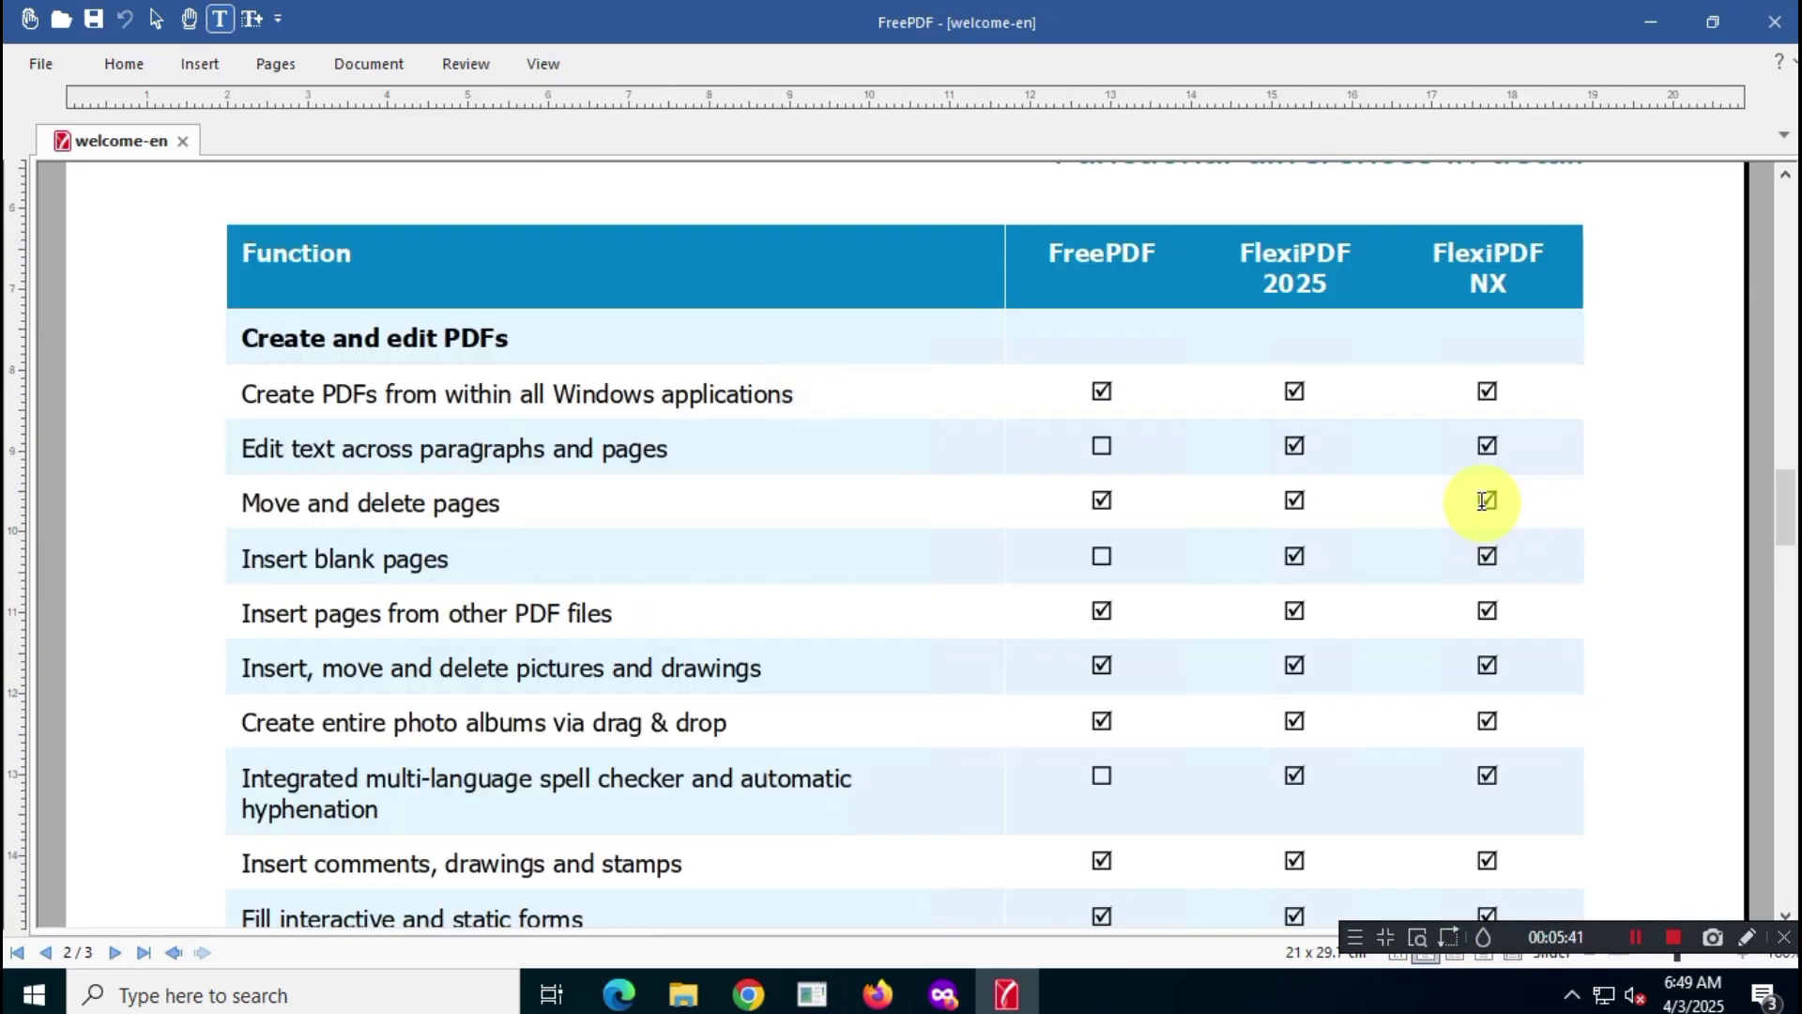
scroll(1535, 424, "up", 2)
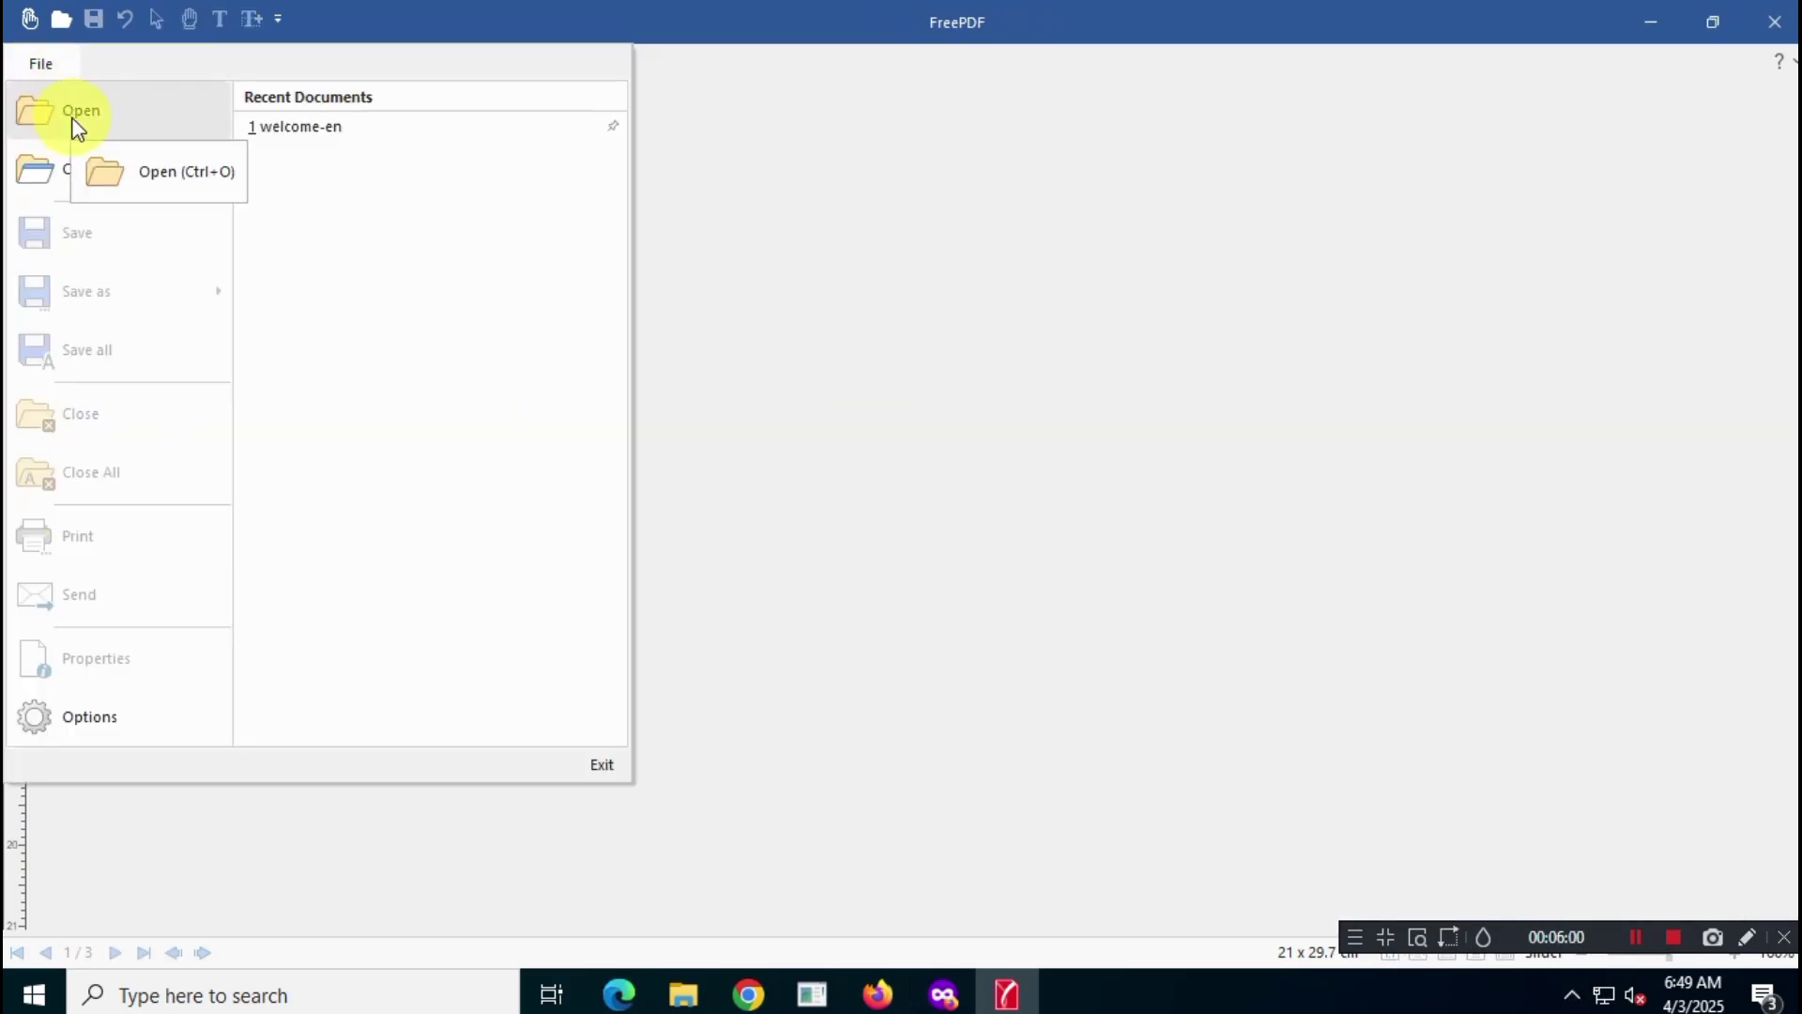
- Open sample.pdf from the Desktop
left_click(72, 120)
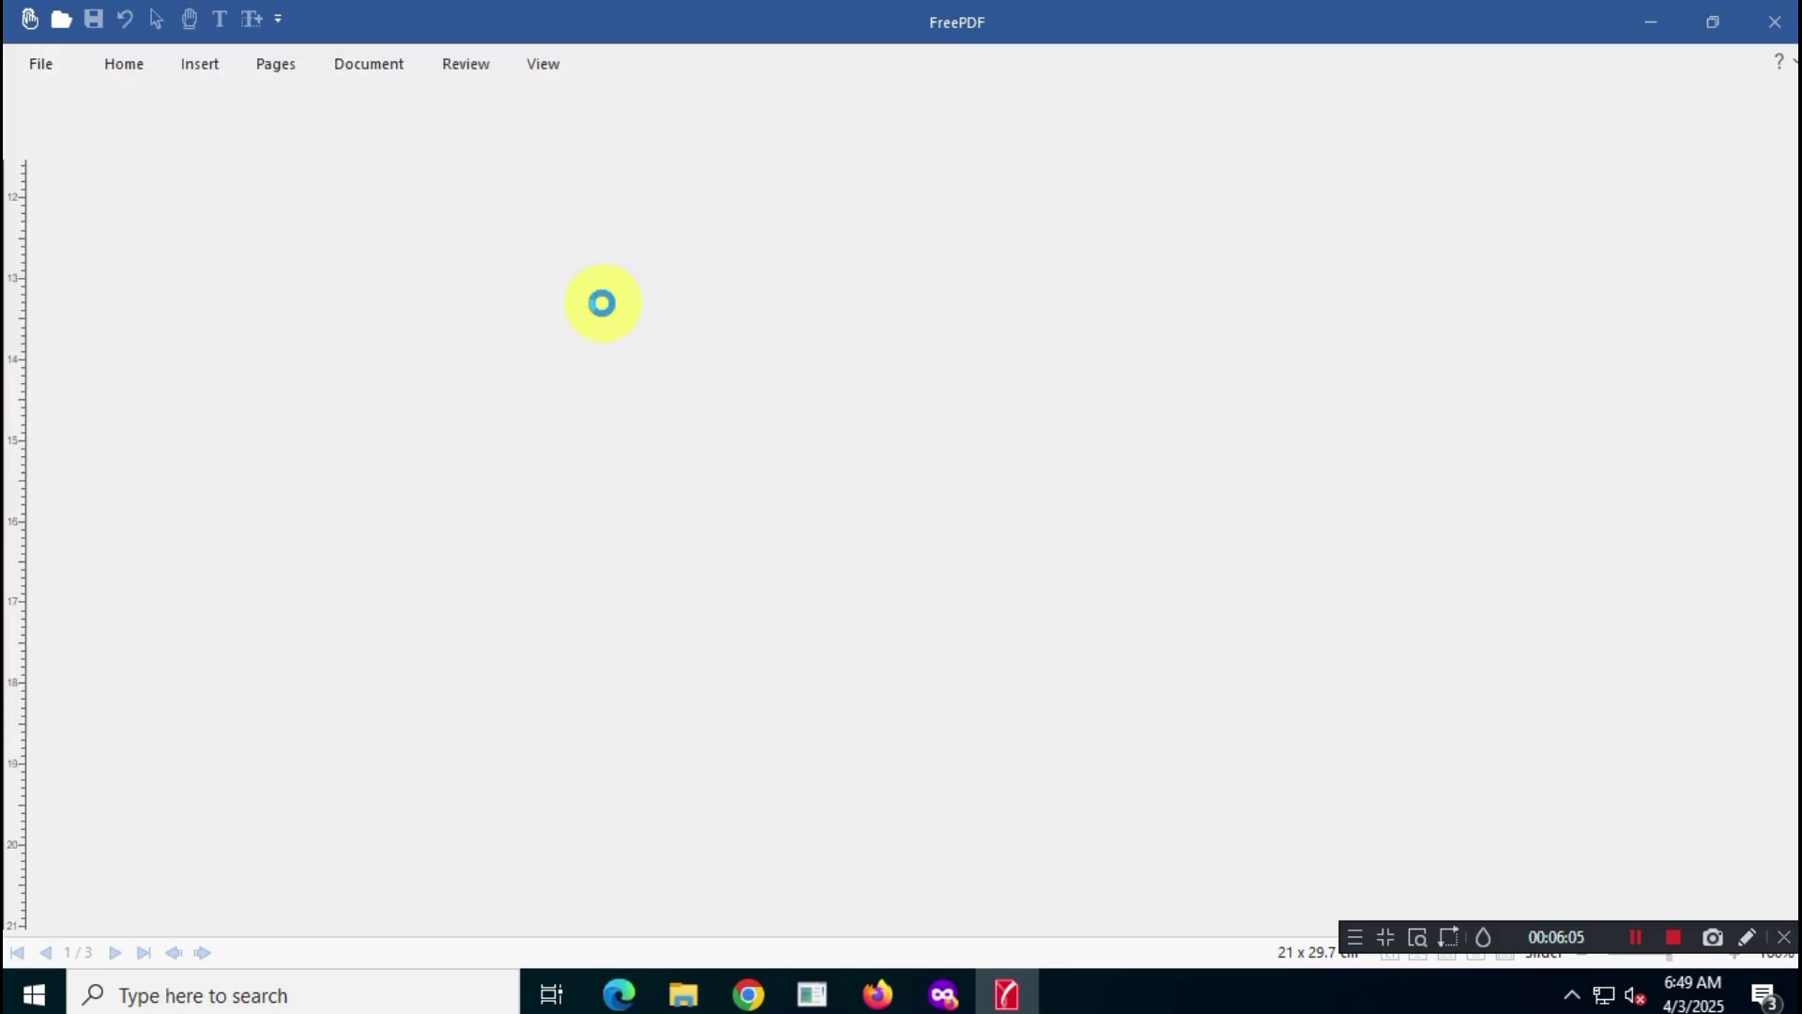
left_click(576, 353)
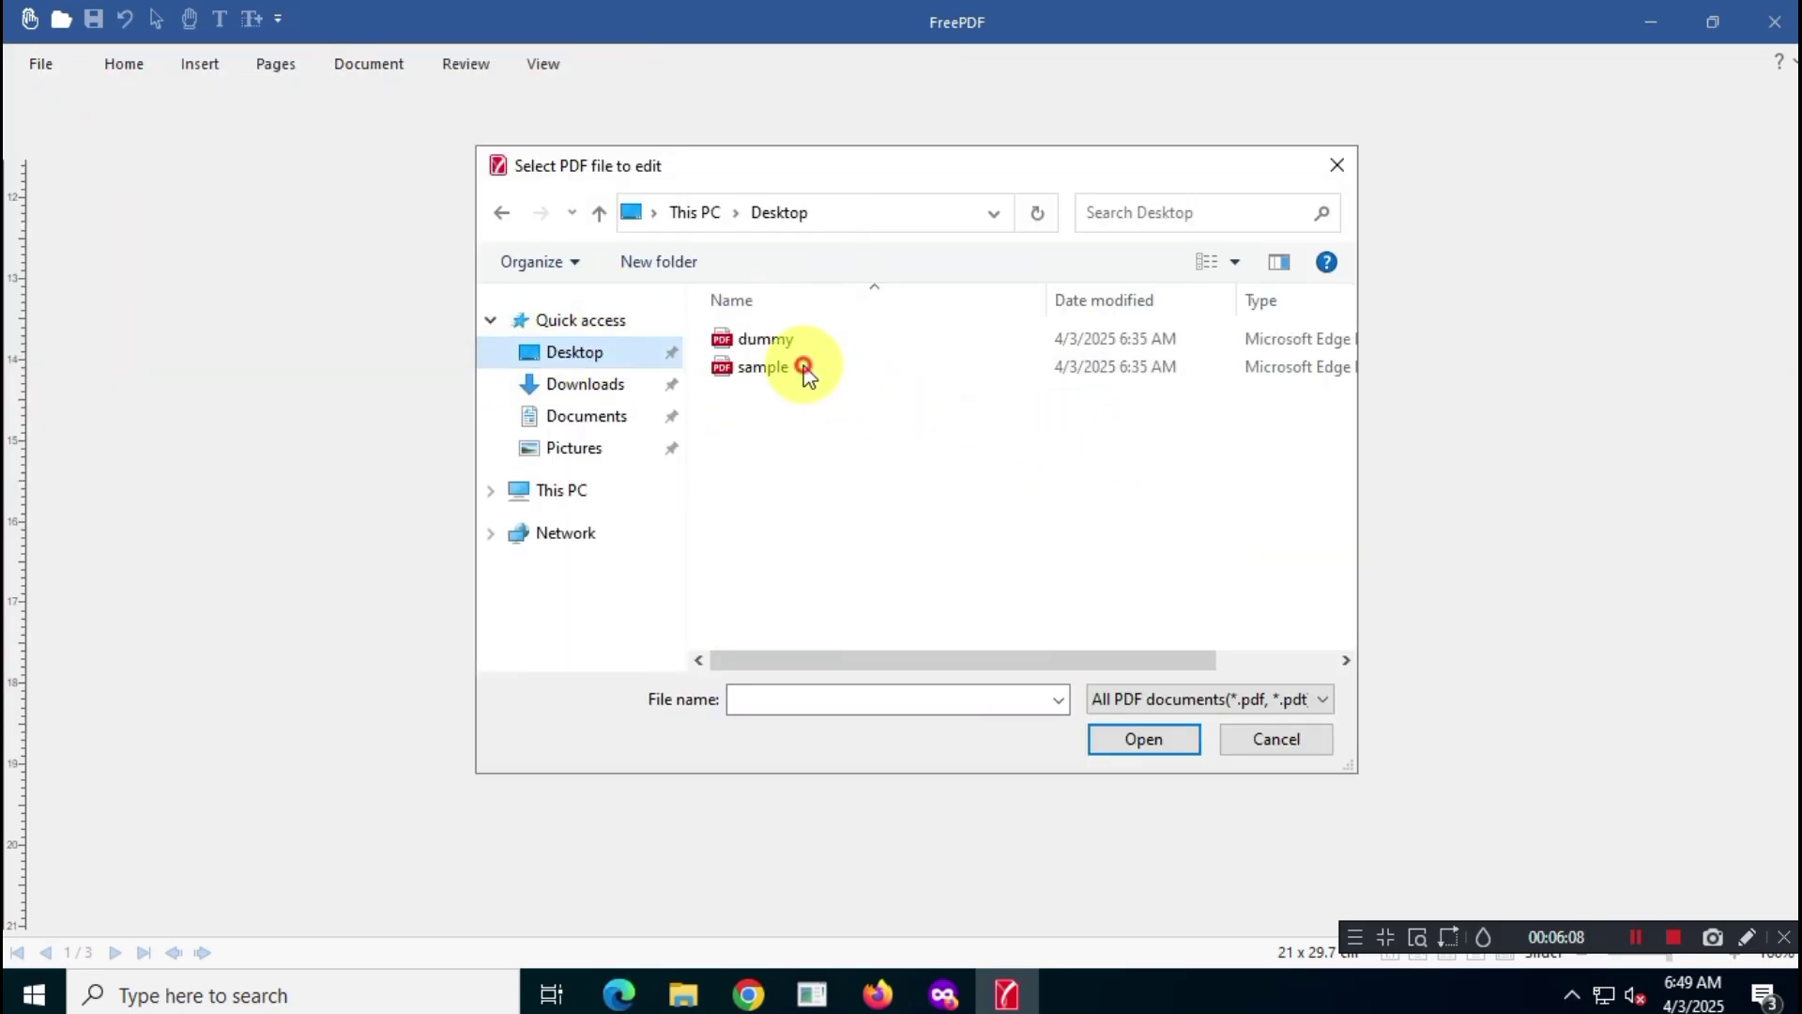
left_click(804, 368)
left_click(1140, 739)
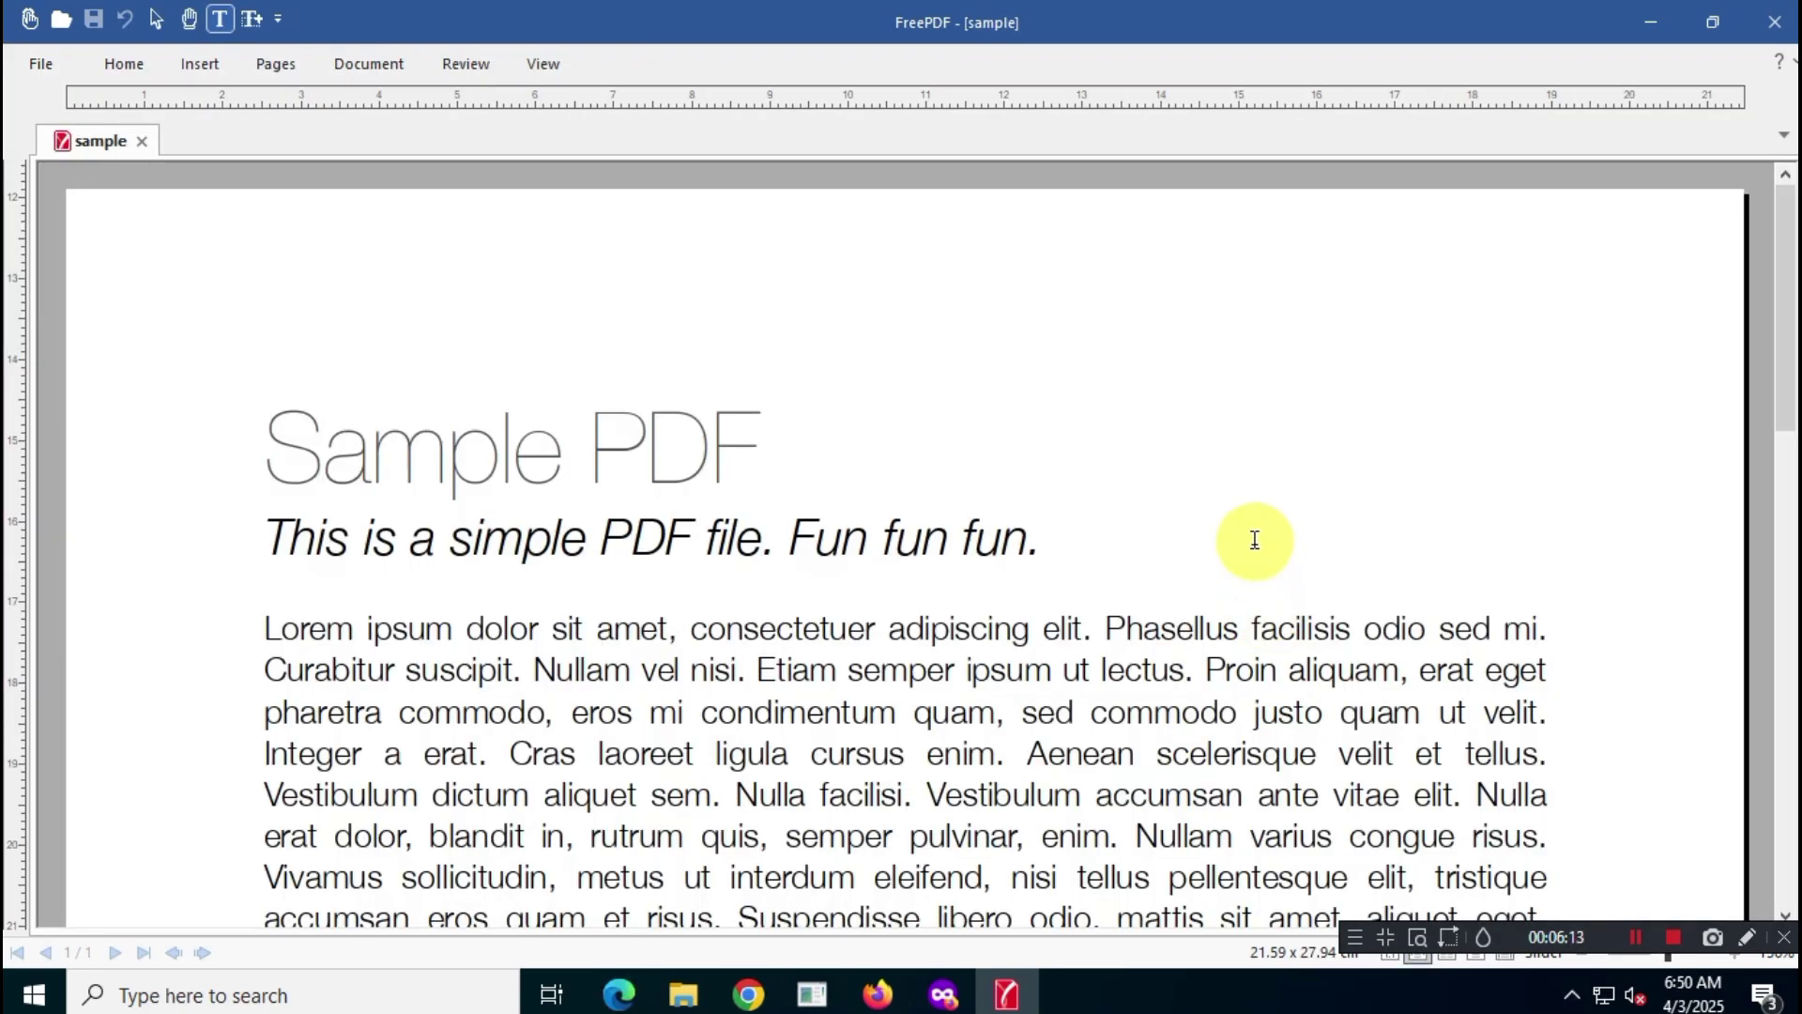
scroll(915, 472, "down", 3)
scroll(916, 465, "up", 3)
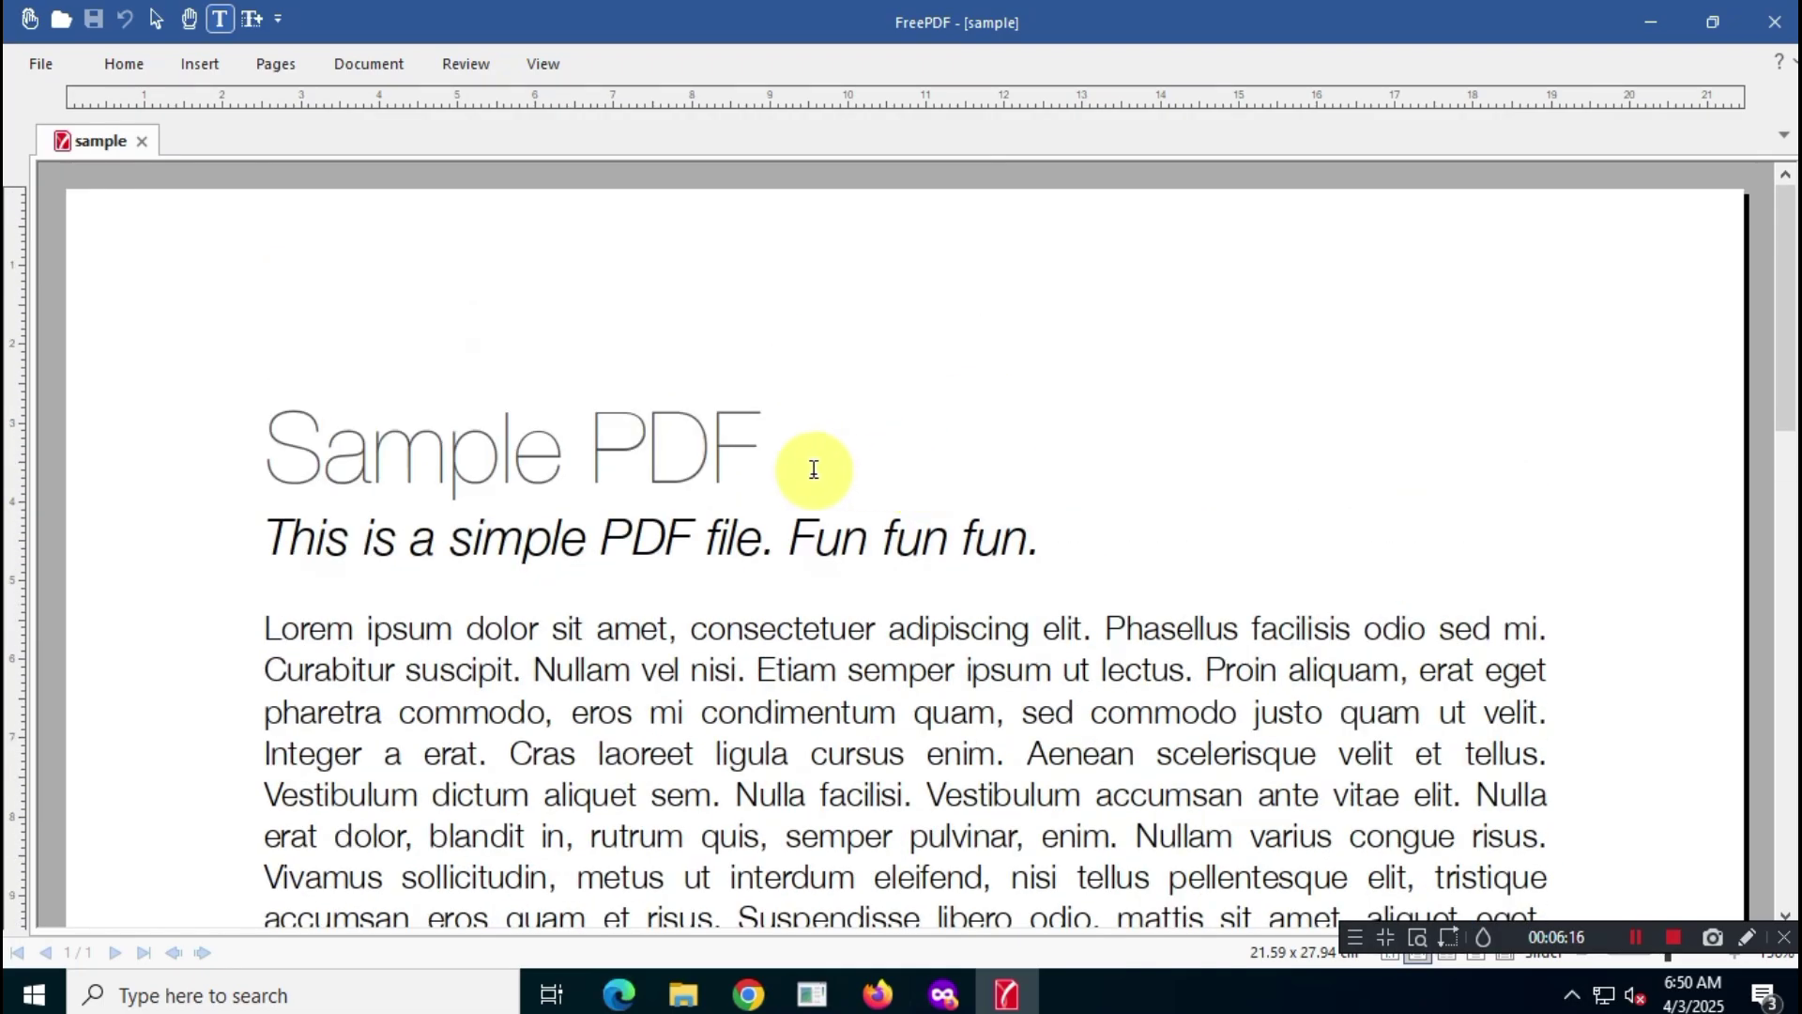
- Select the heading 'Sample PDF' and highlight it in yellow, accepting the suggested user name
left_click(801, 441)
left_click_drag(290, 462, 329, 465)
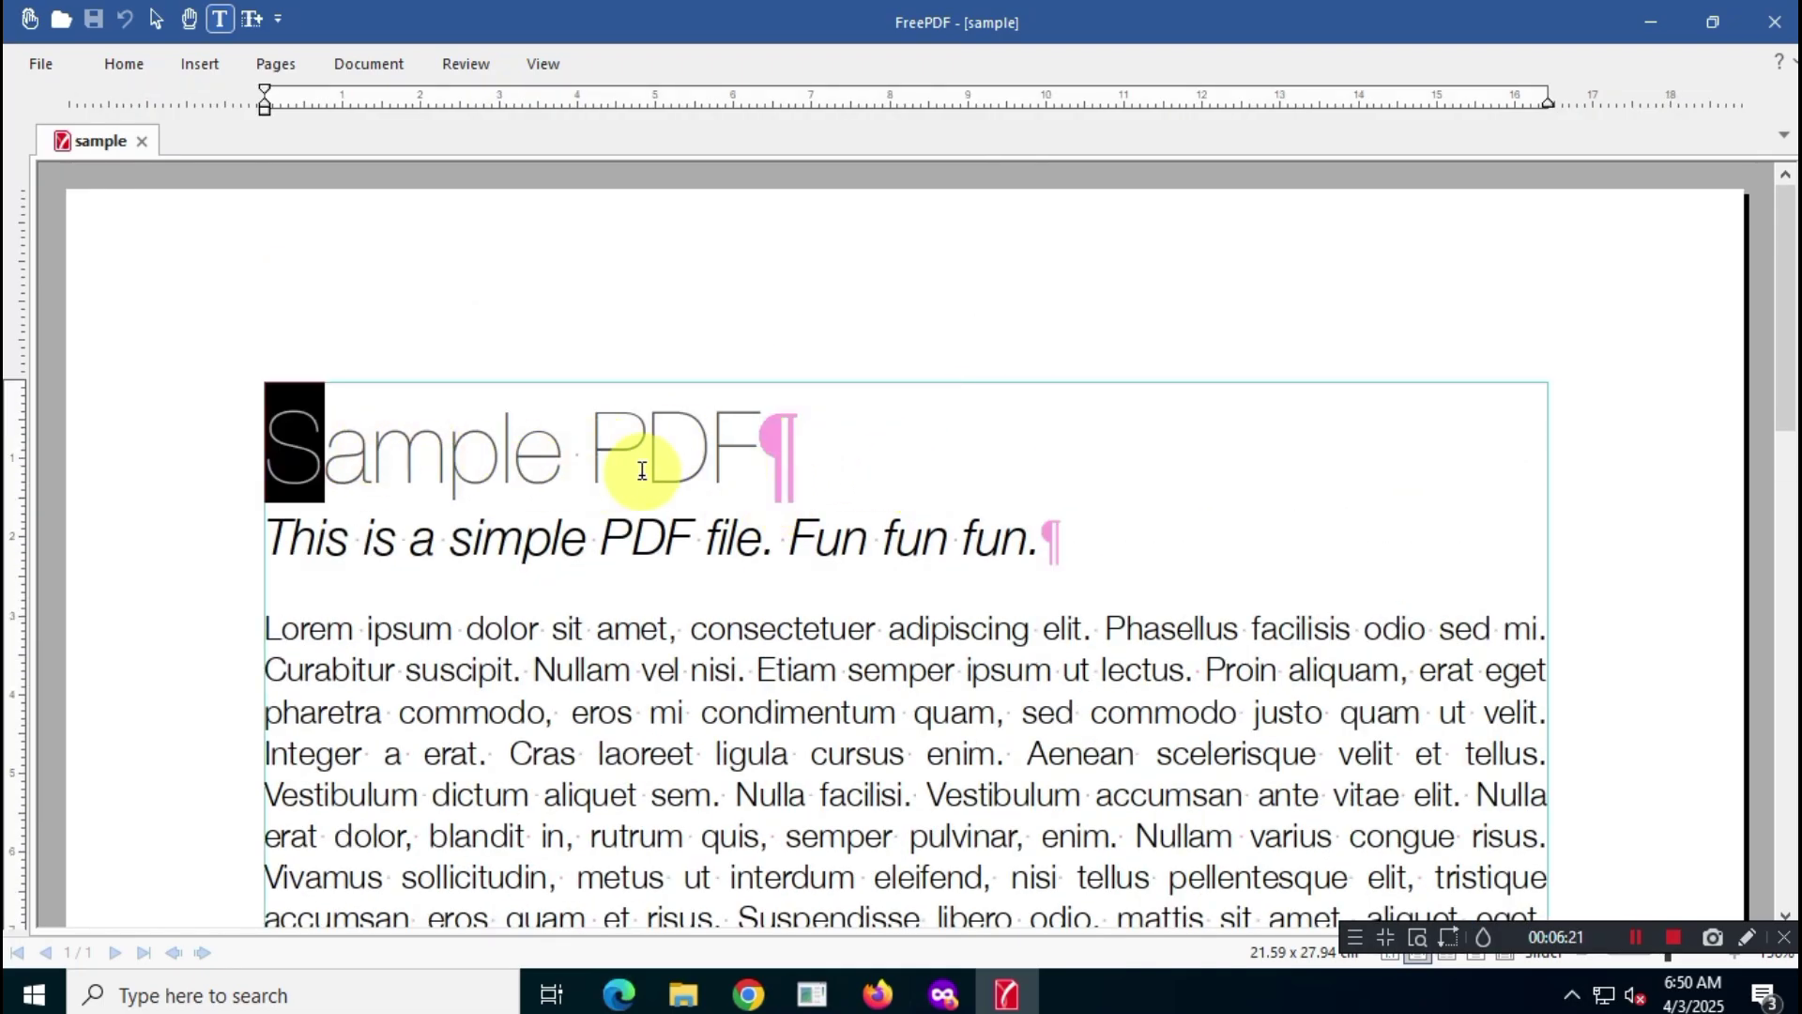
left_click_drag(666, 469, 762, 456)
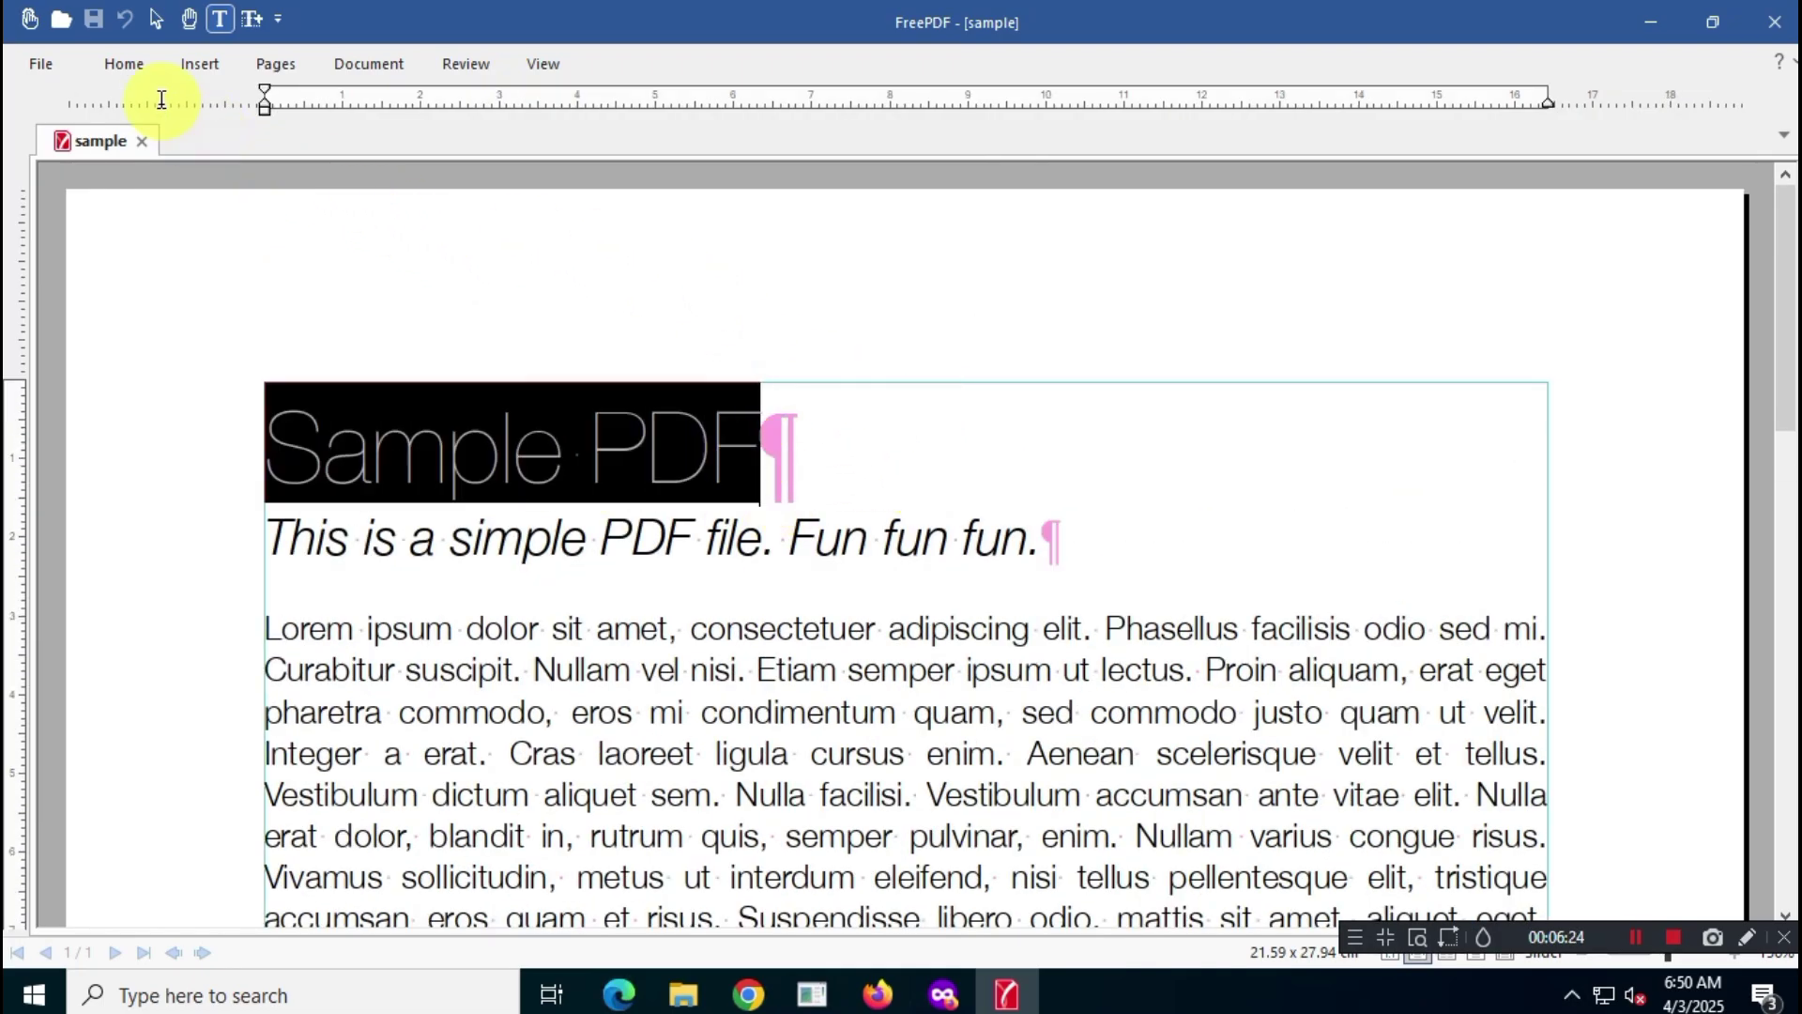
left_click(126, 65)
left_click(567, 152)
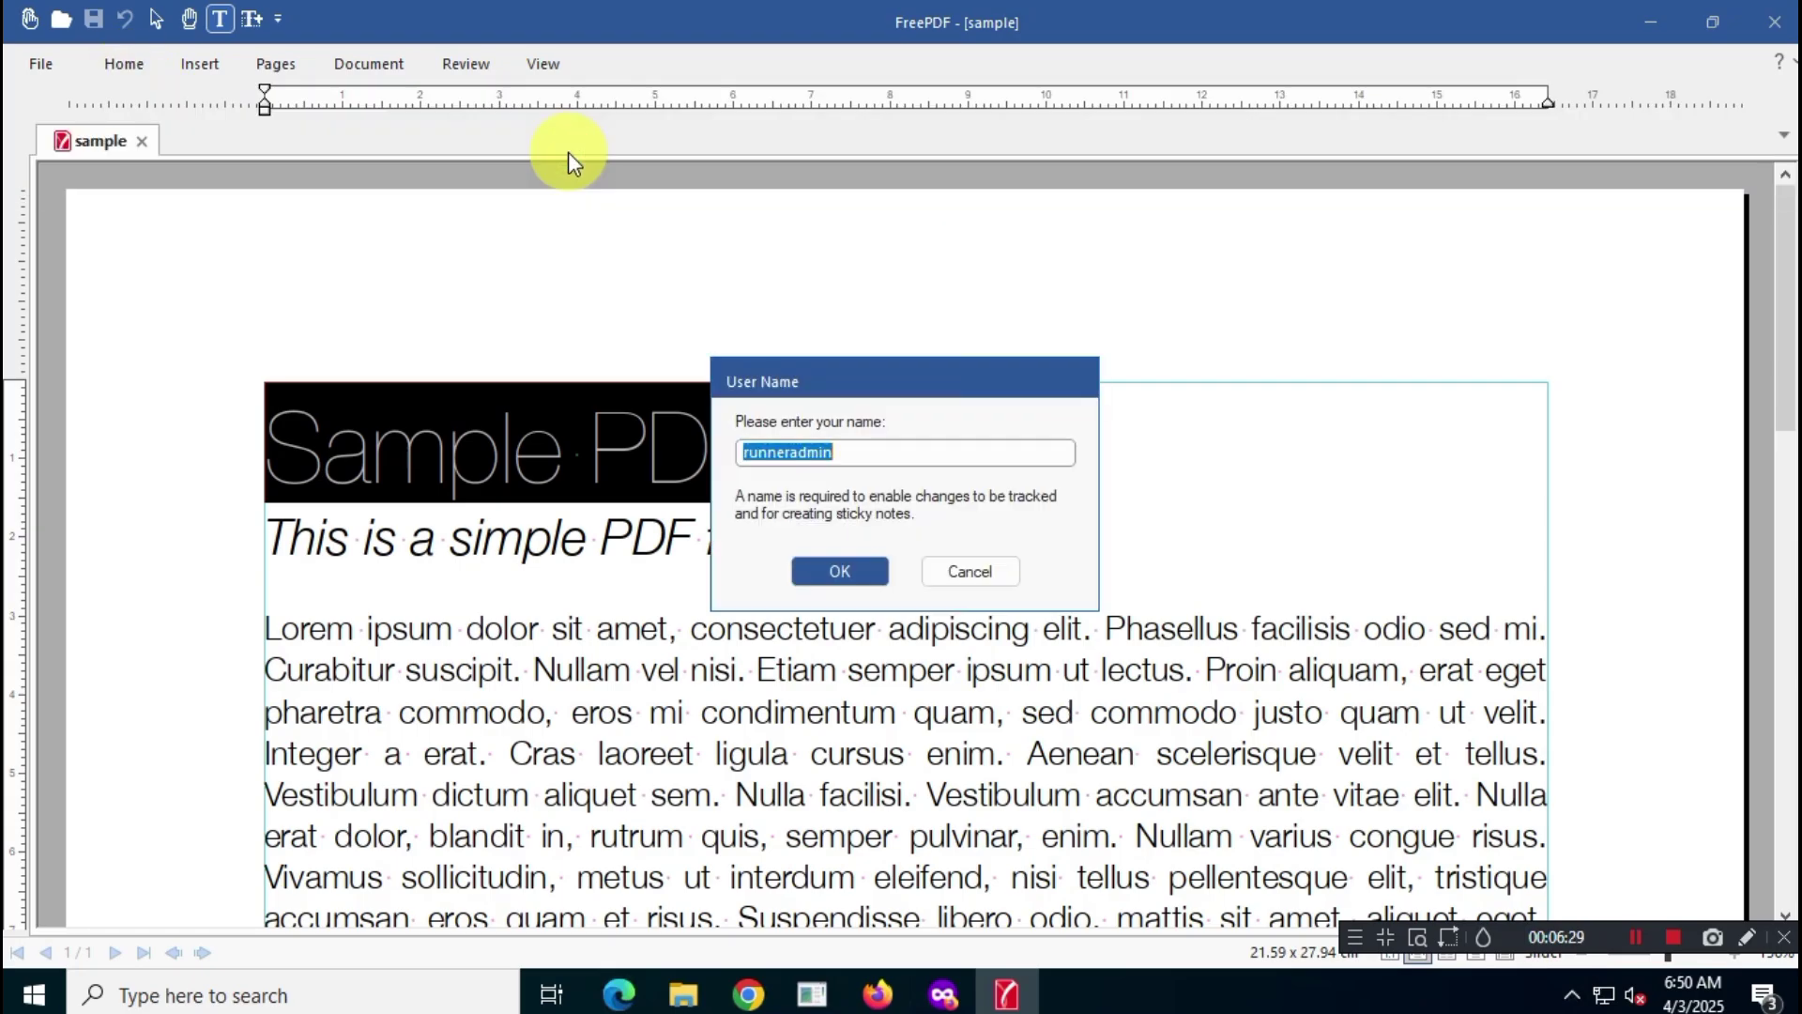
left_click(840, 568)
left_click(136, 74)
left_click(561, 153)
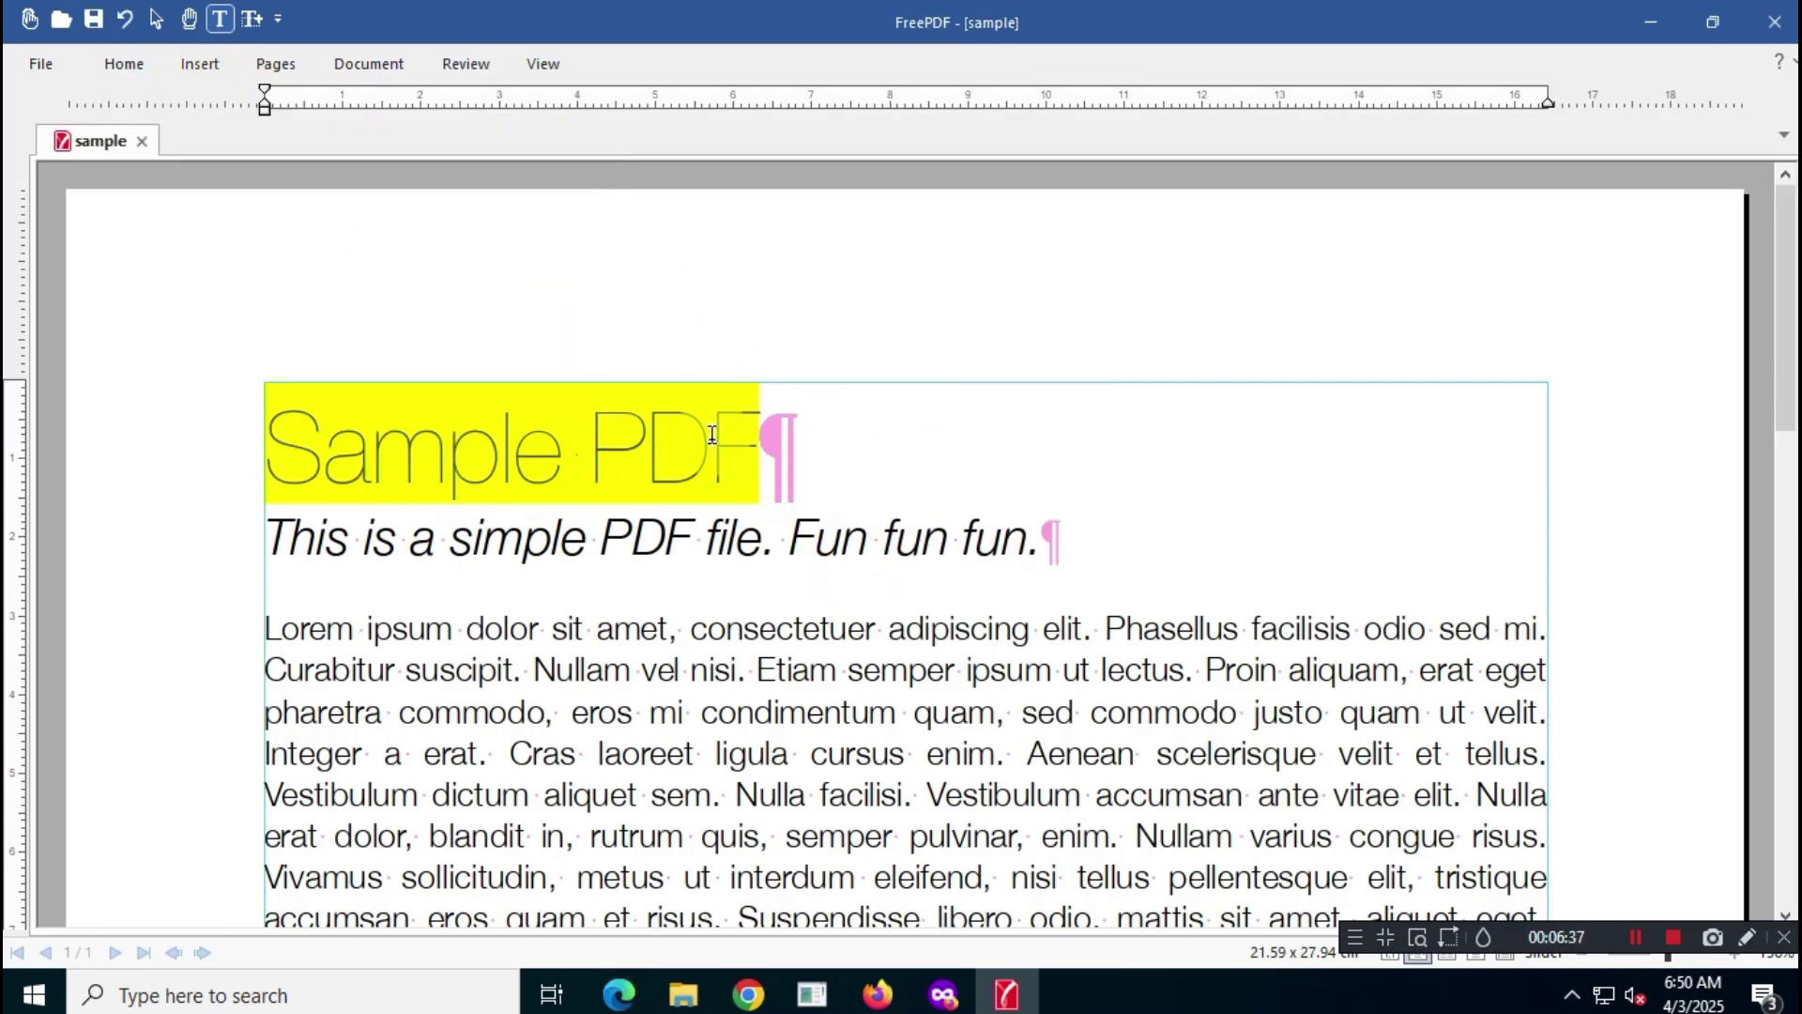
- Shrink the font of the subtitle 'This is a simple PDF file. Fun fun fun.' three times
left_click(962, 426)
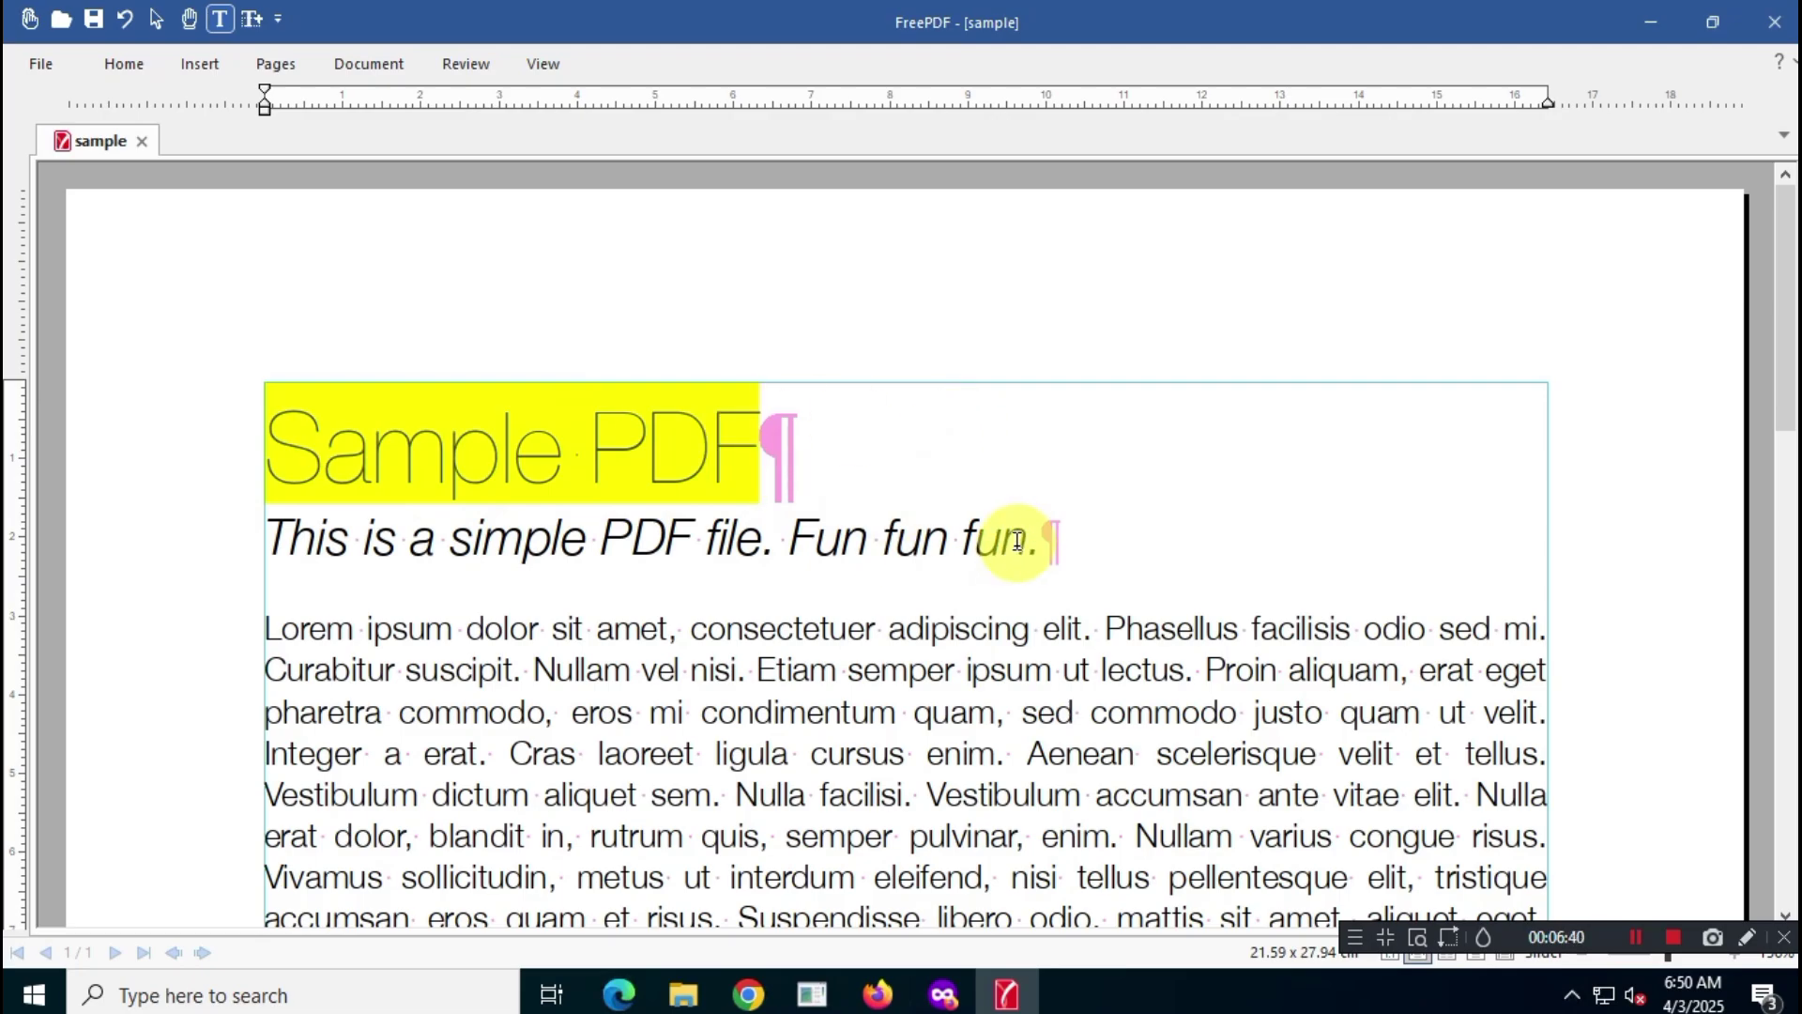
left_click_drag(1029, 540, 265, 545)
left_click(121, 63)
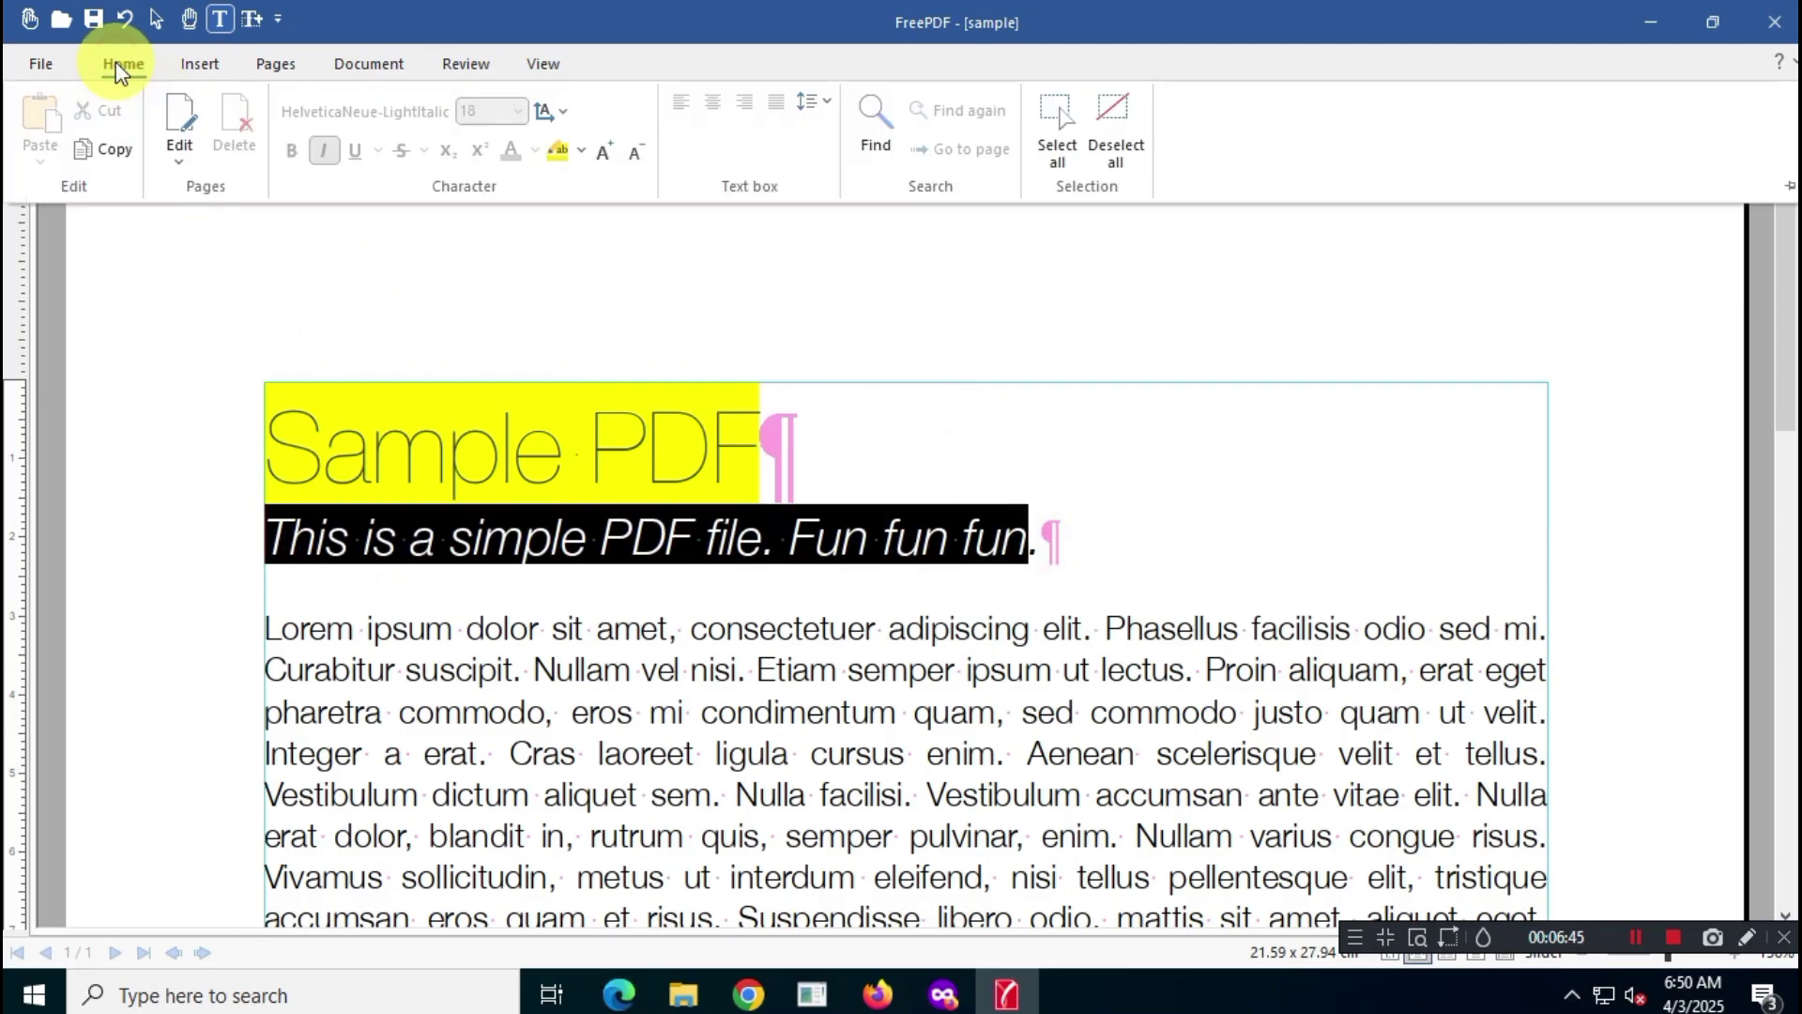
left_click(639, 159)
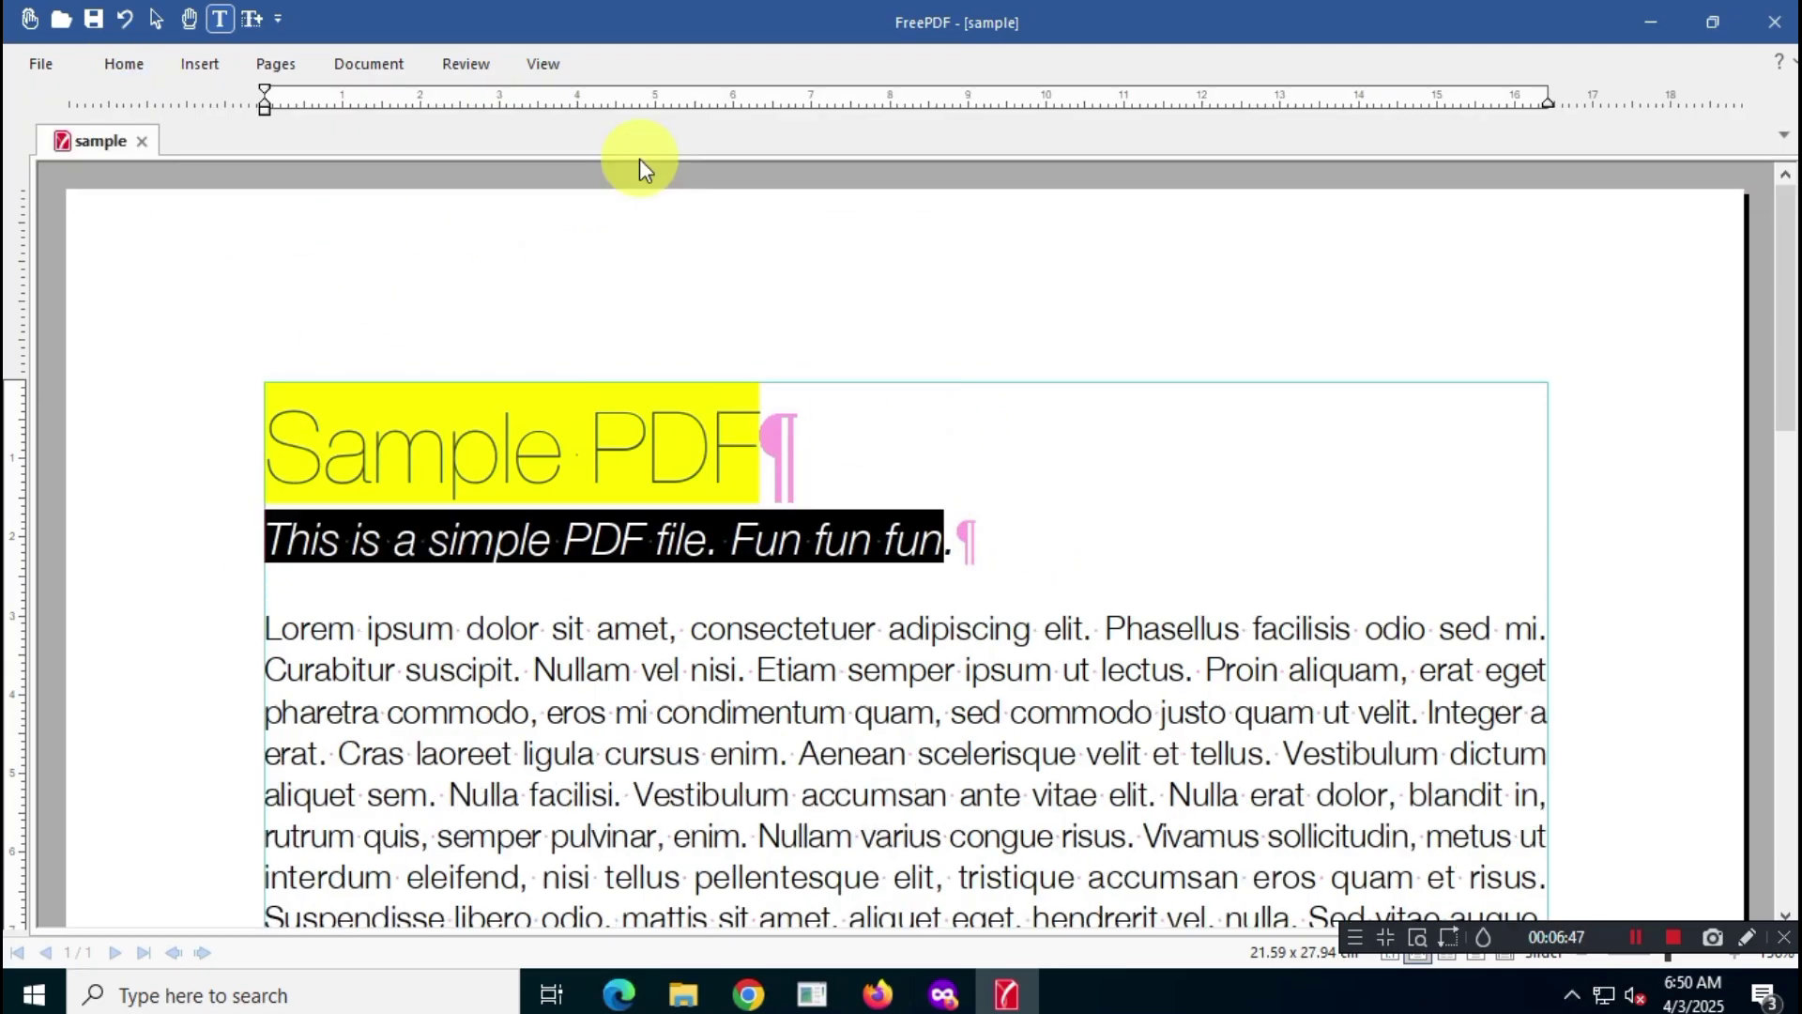
left_click(124, 65)
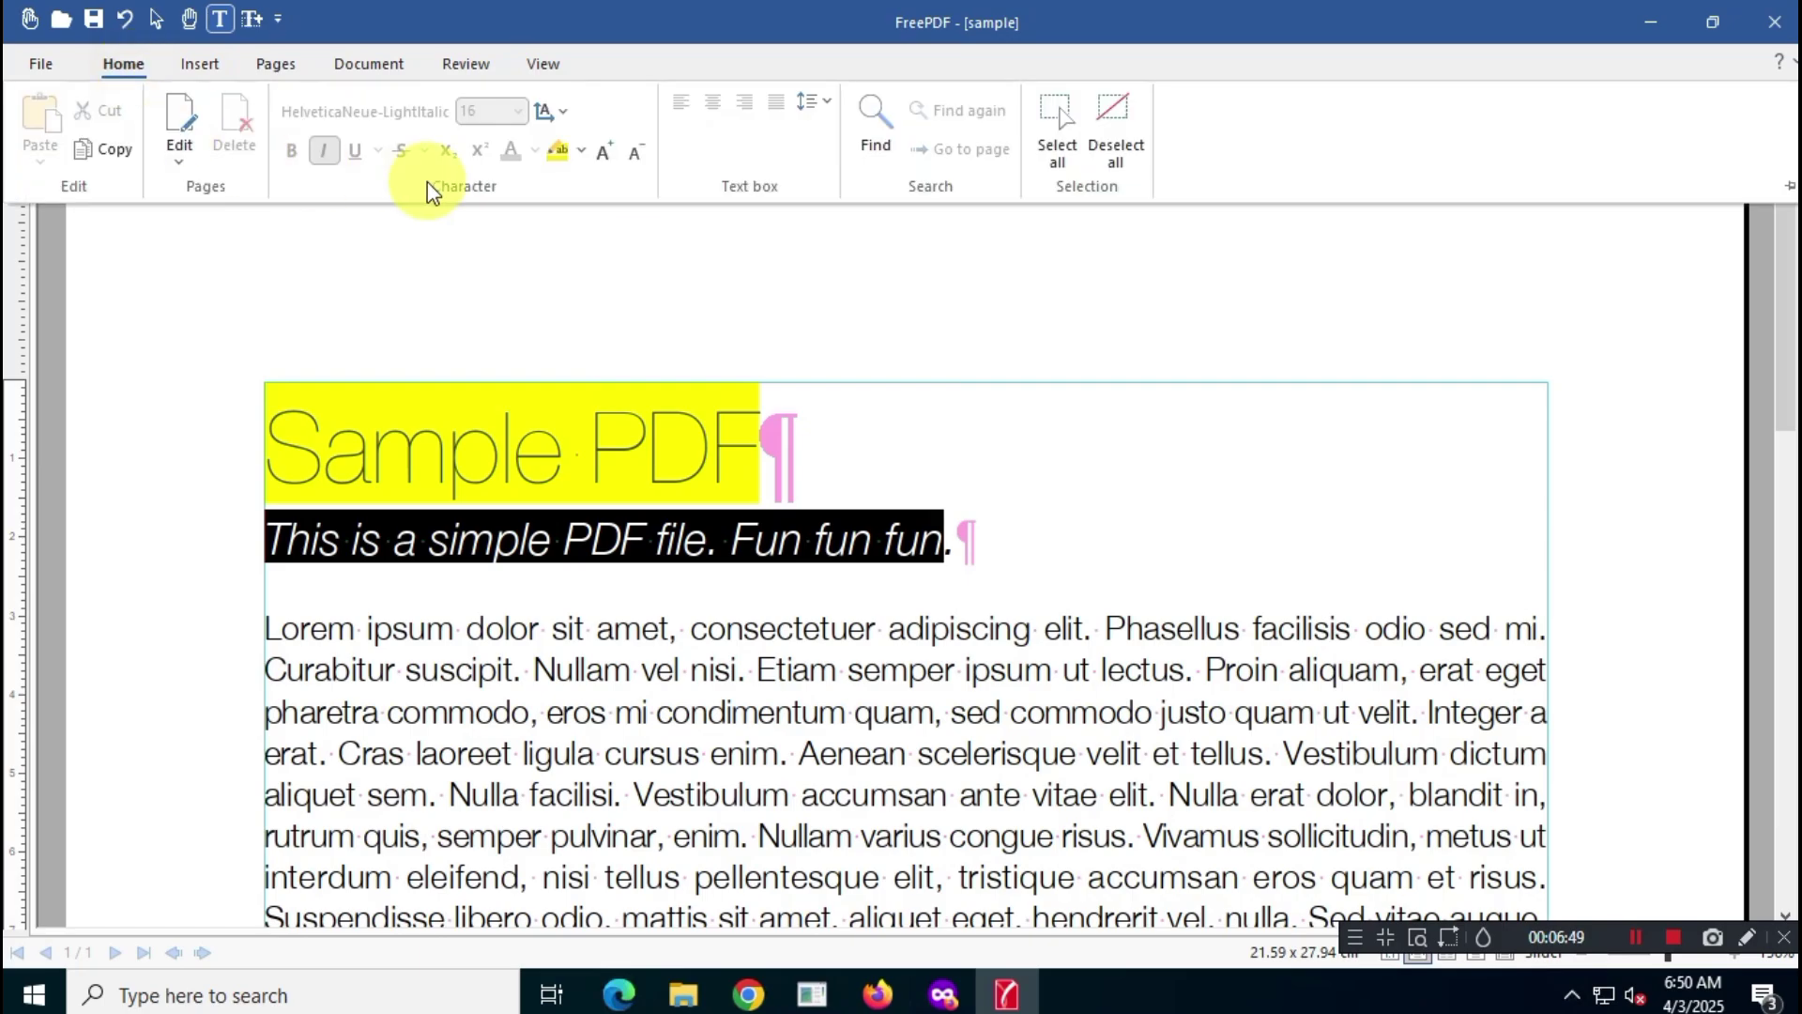
left_click(627, 151)
left_click(126, 63)
left_click(627, 150)
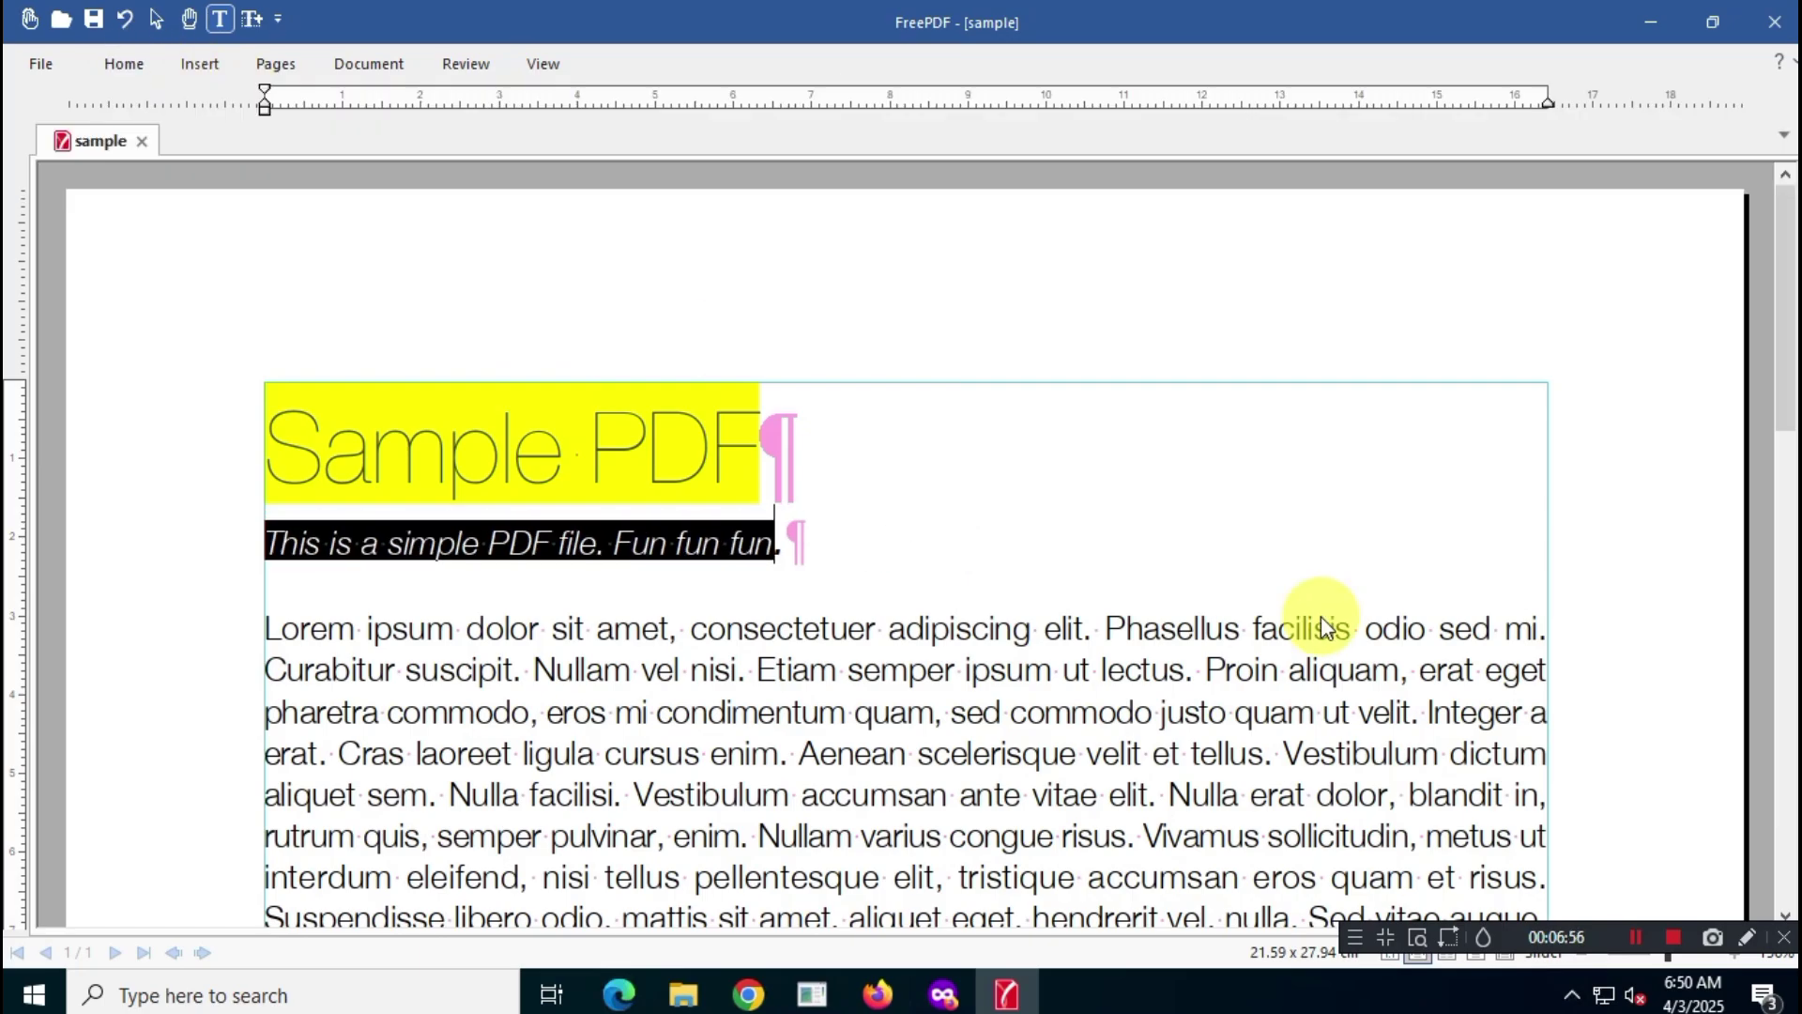
left_click(957, 593)
left_click(1220, 527)
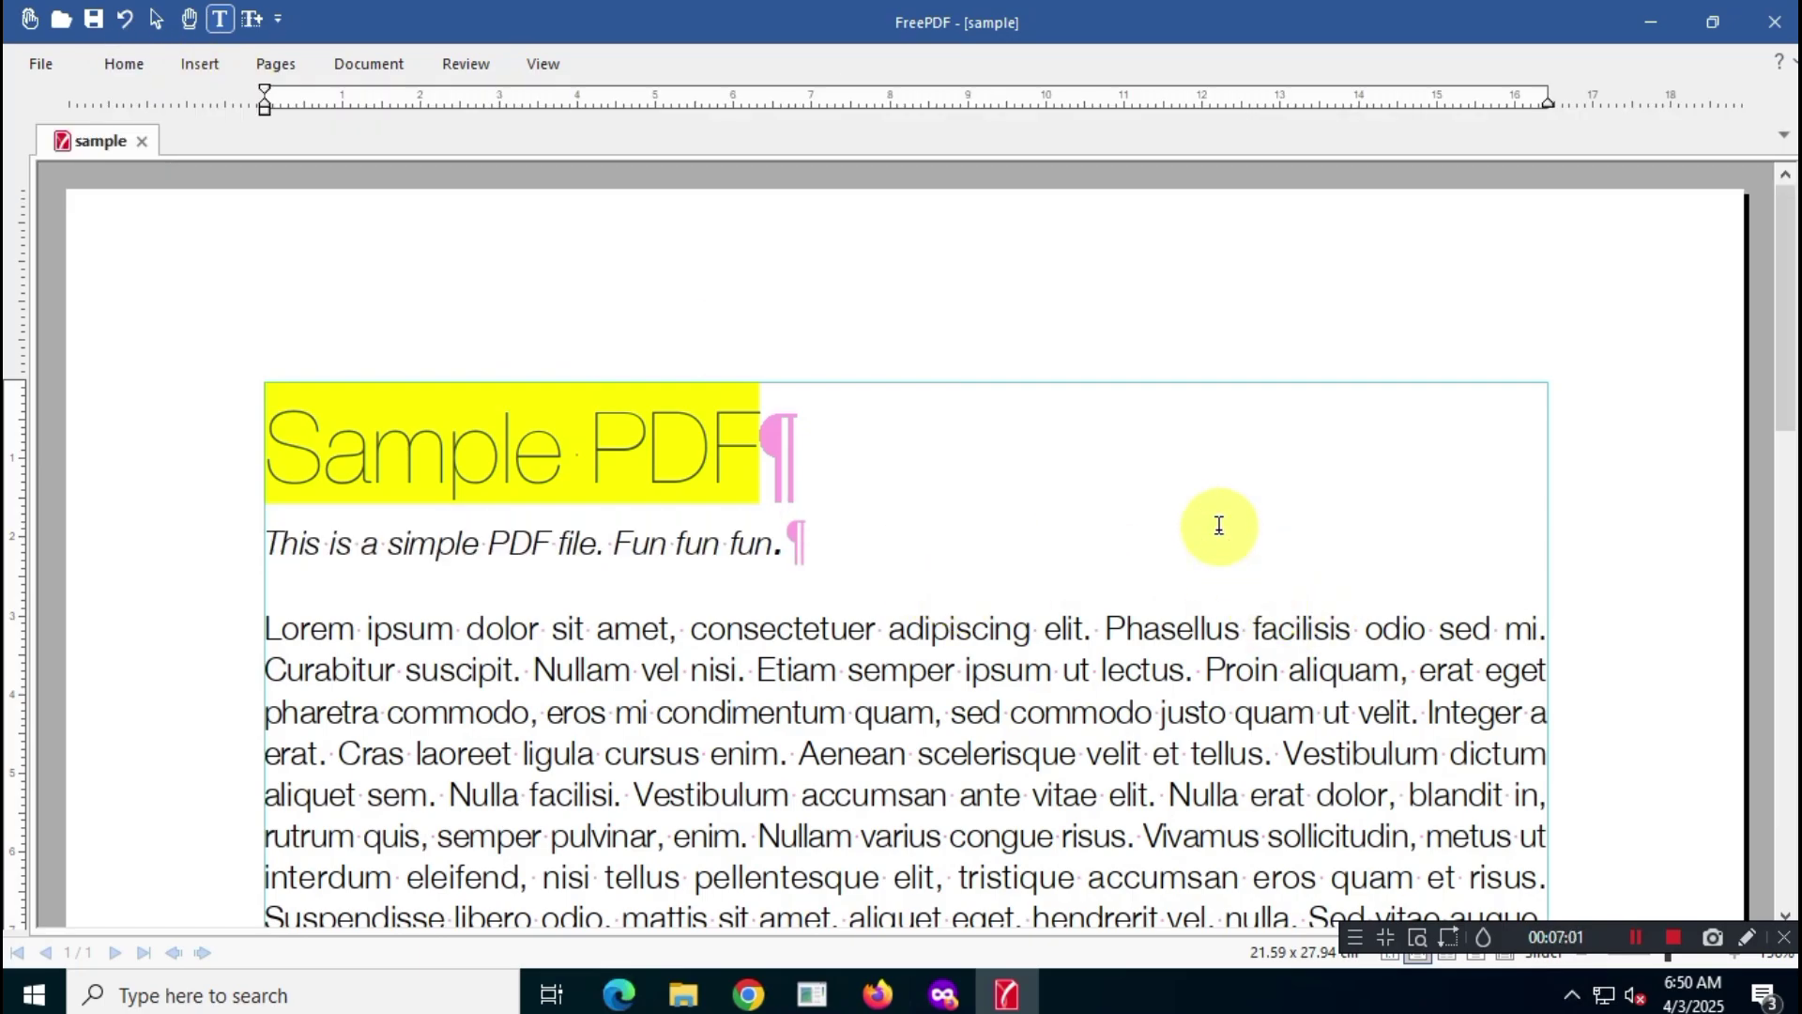
- Browse the Insert, Pages, Document, Review and View ribbon tabs
left_click(200, 64)
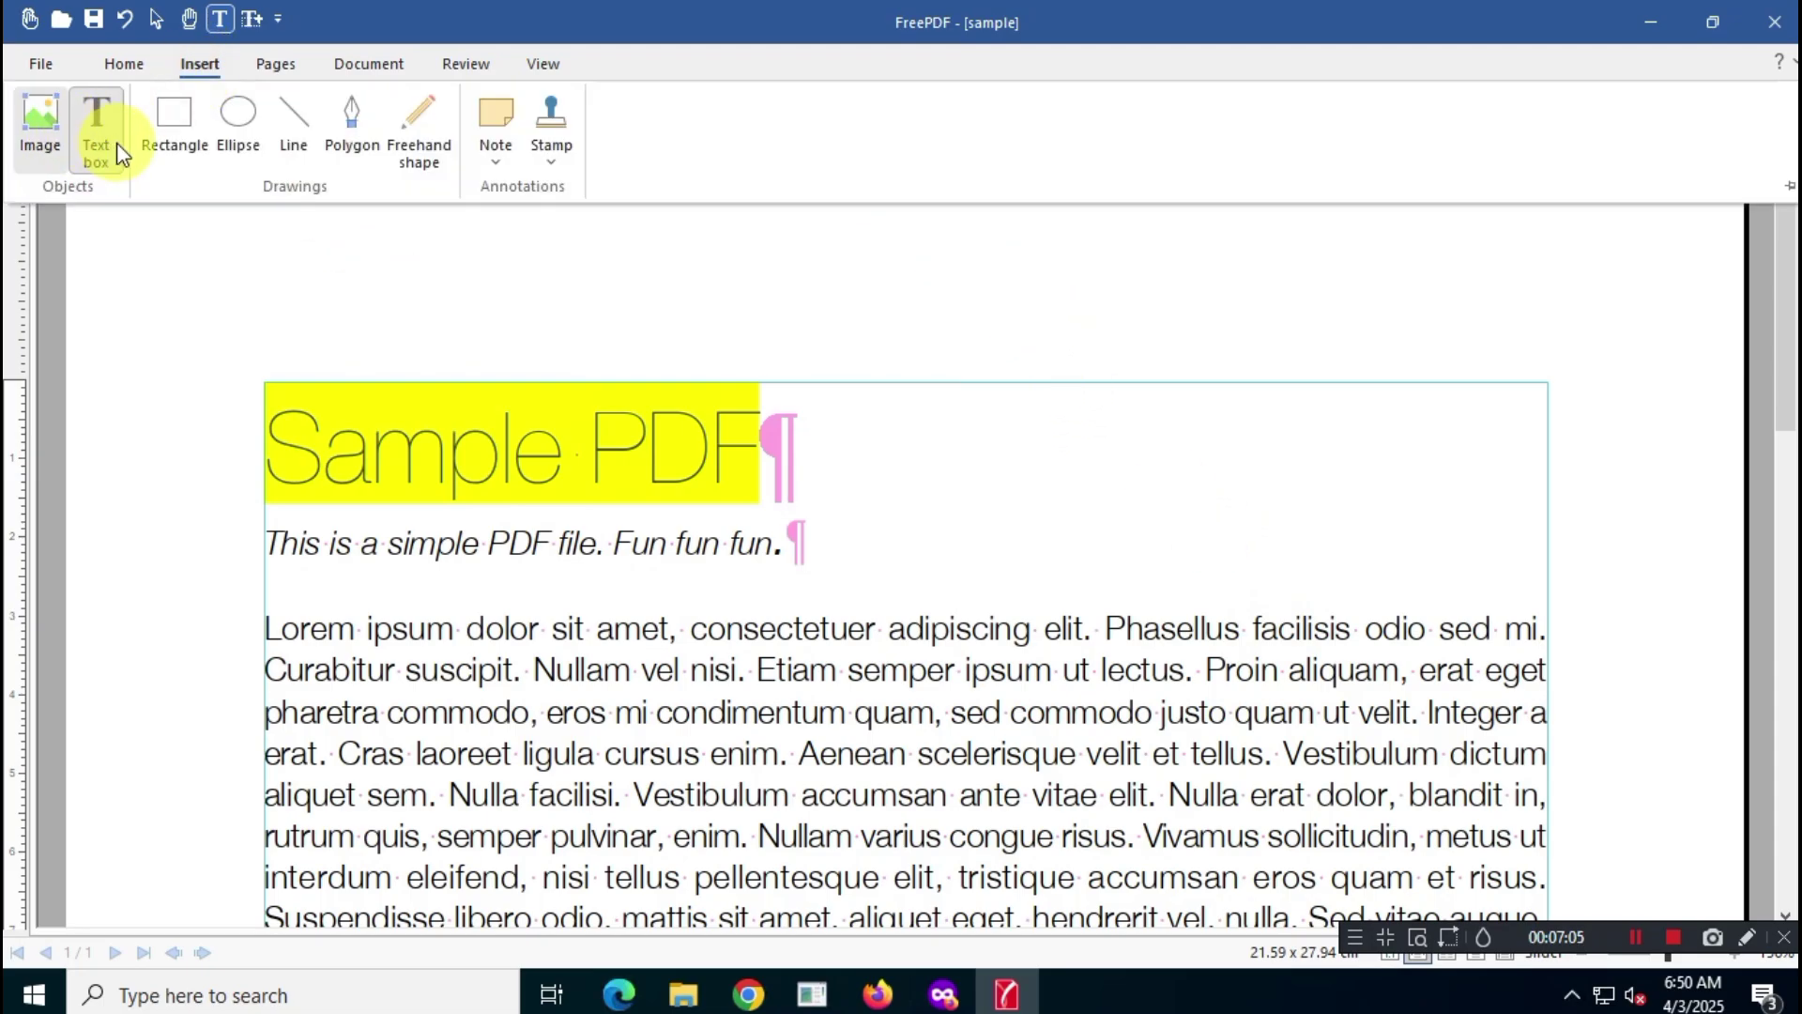
left_click(275, 64)
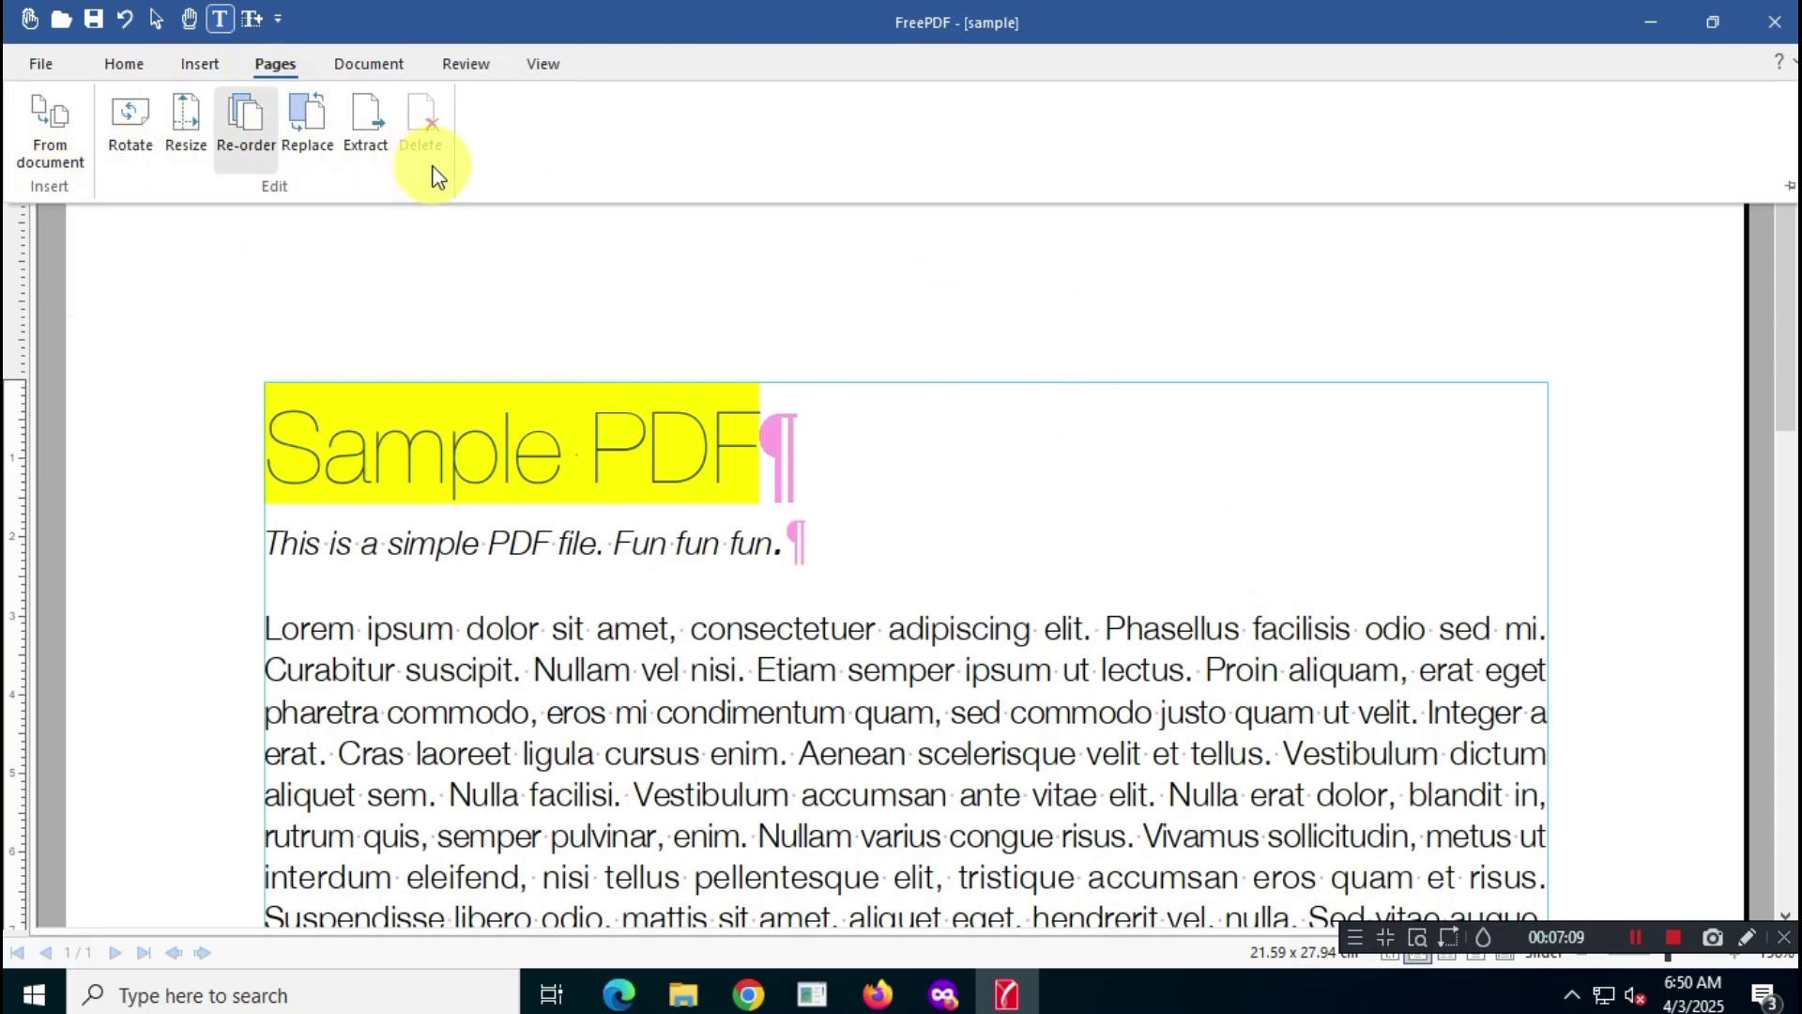
left_click(367, 66)
left_click(441, 65)
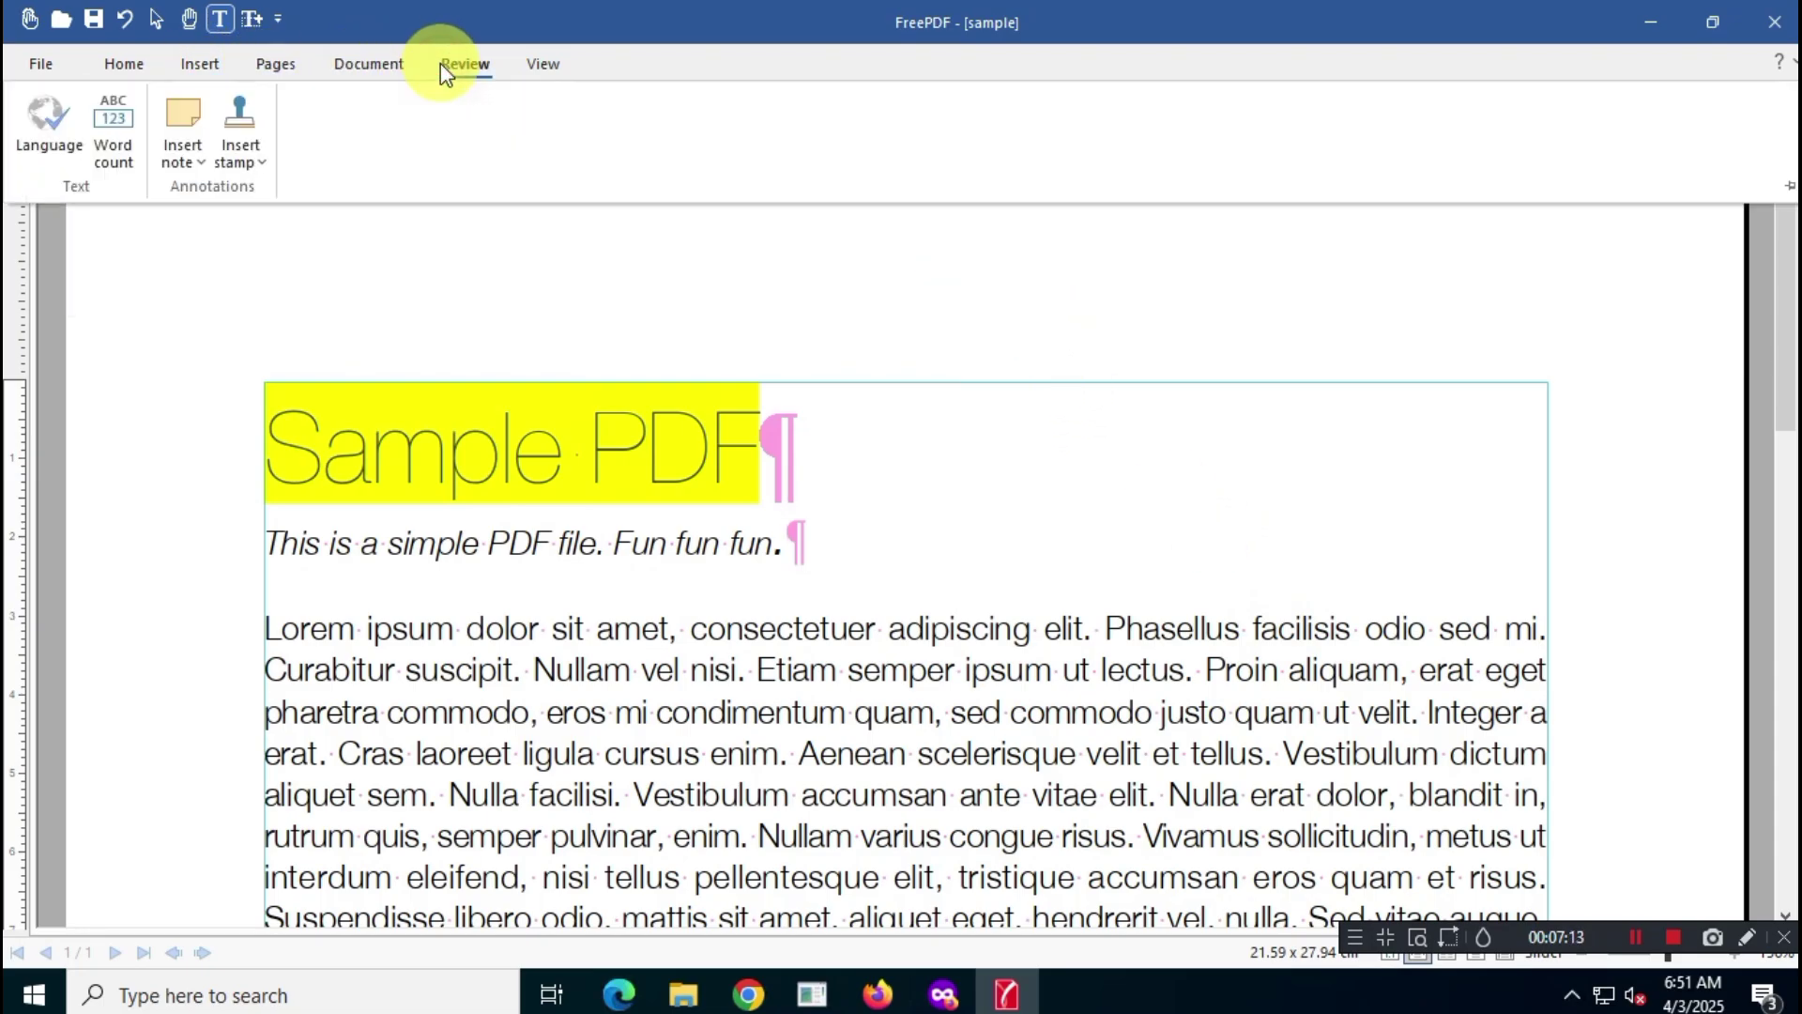
left_click(541, 66)
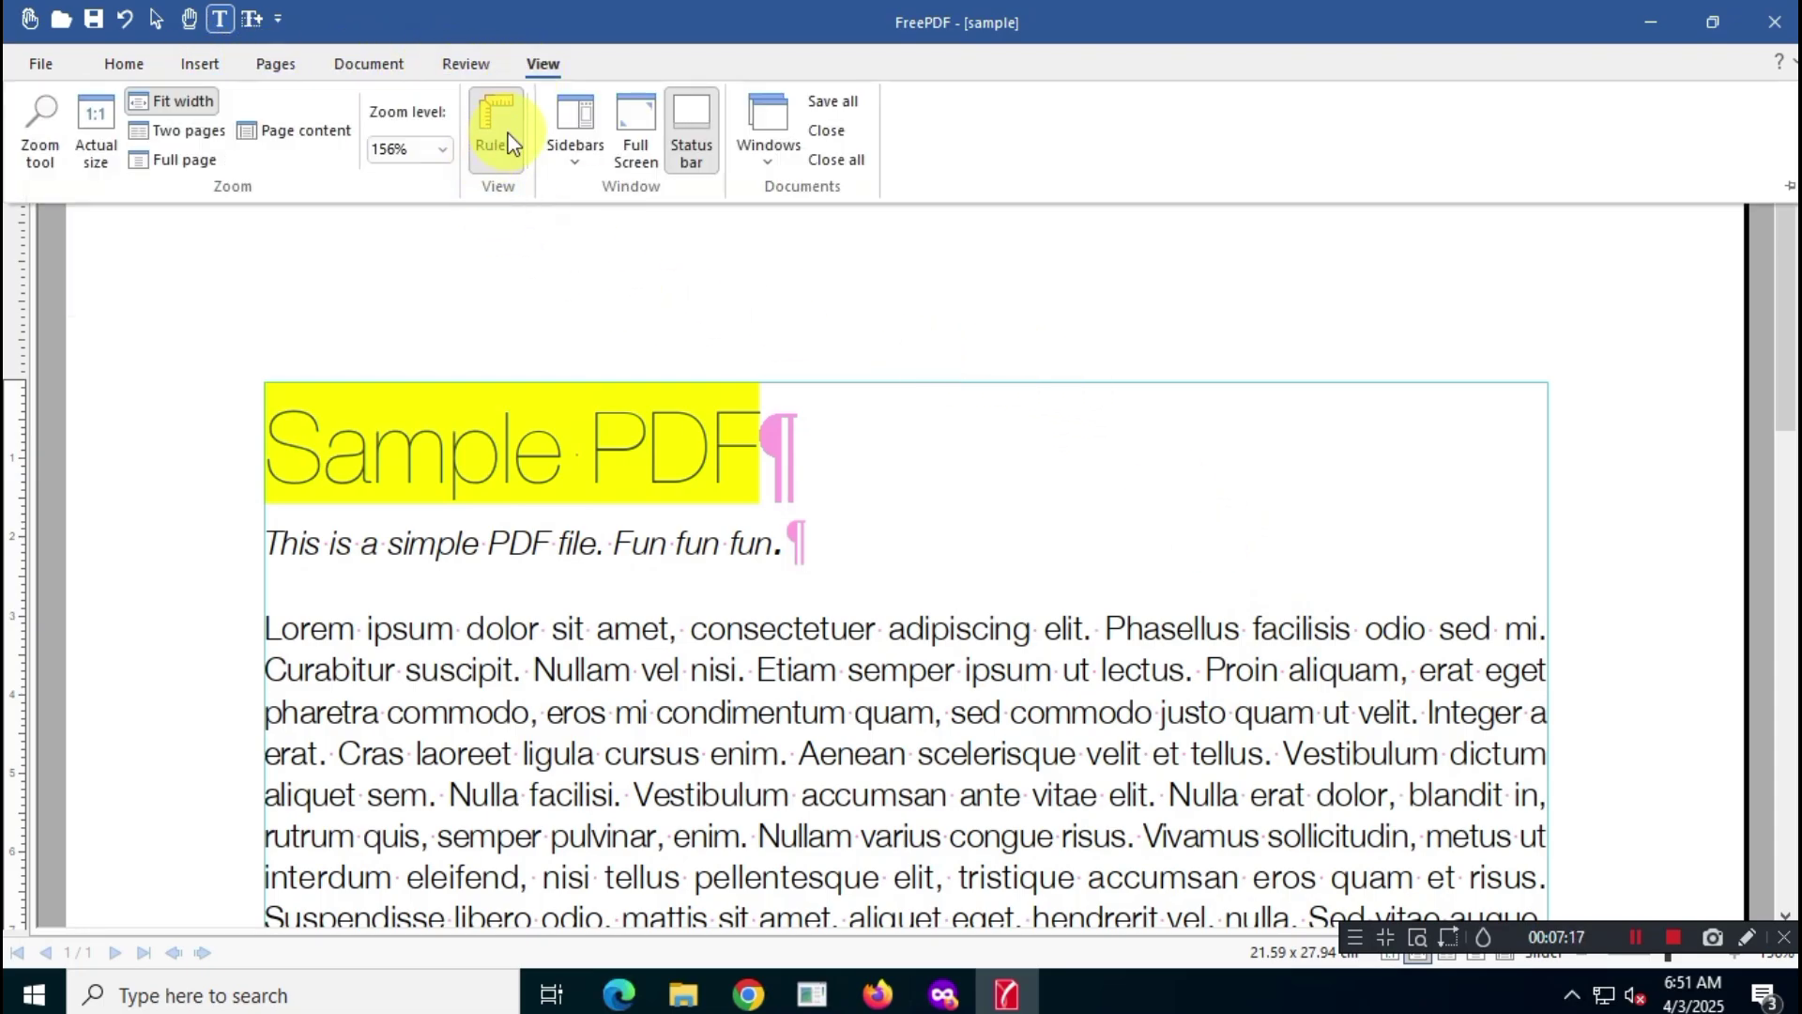